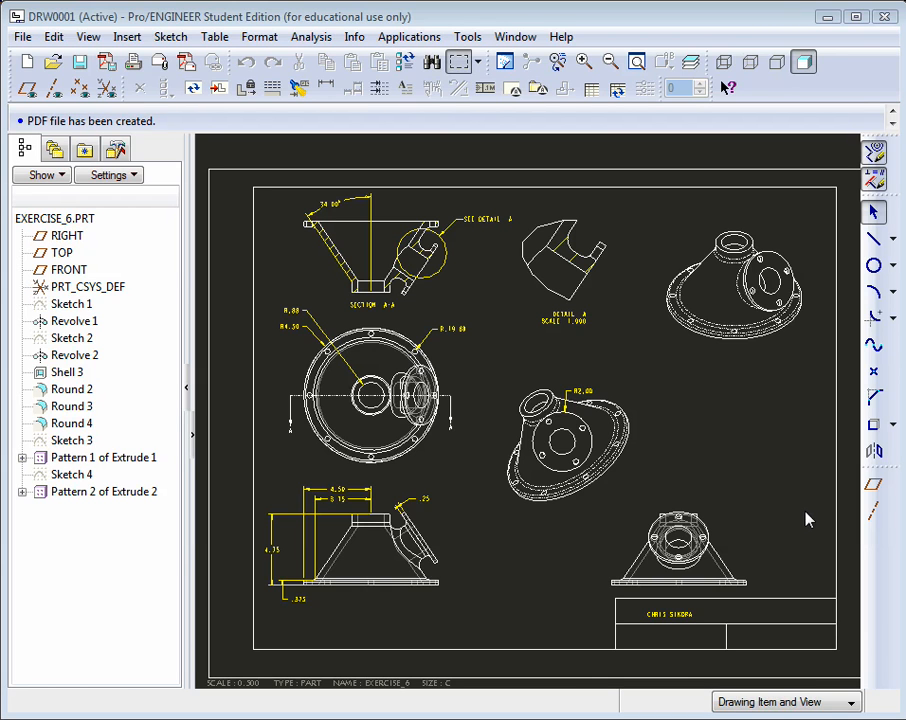
# - Open the part file exercise_6.prt from the Desktop and look over the model
pyautogui.click(53, 64)
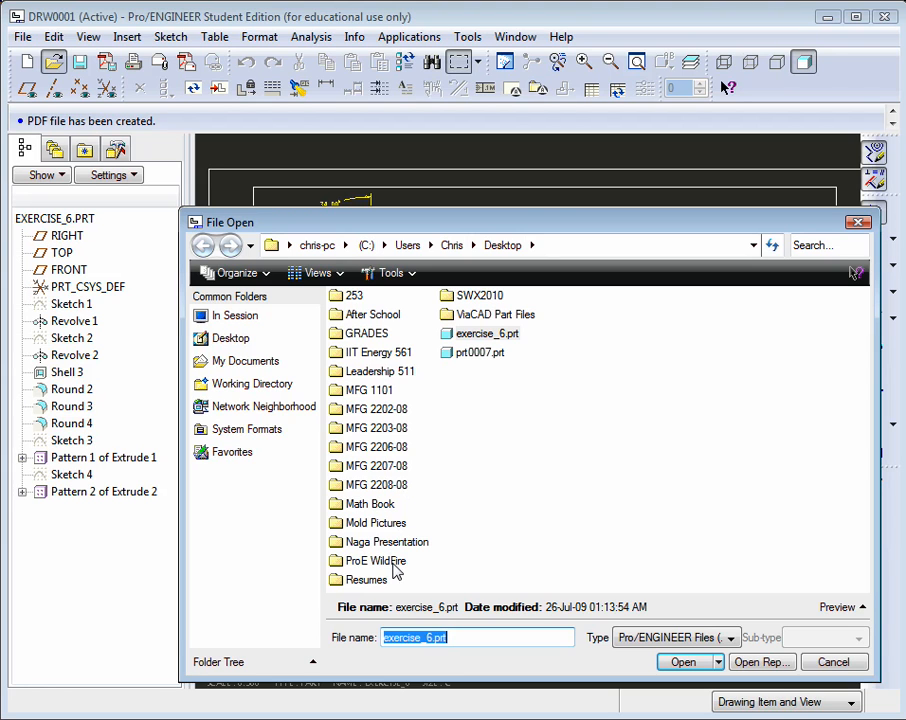
pyautogui.click(490, 334)
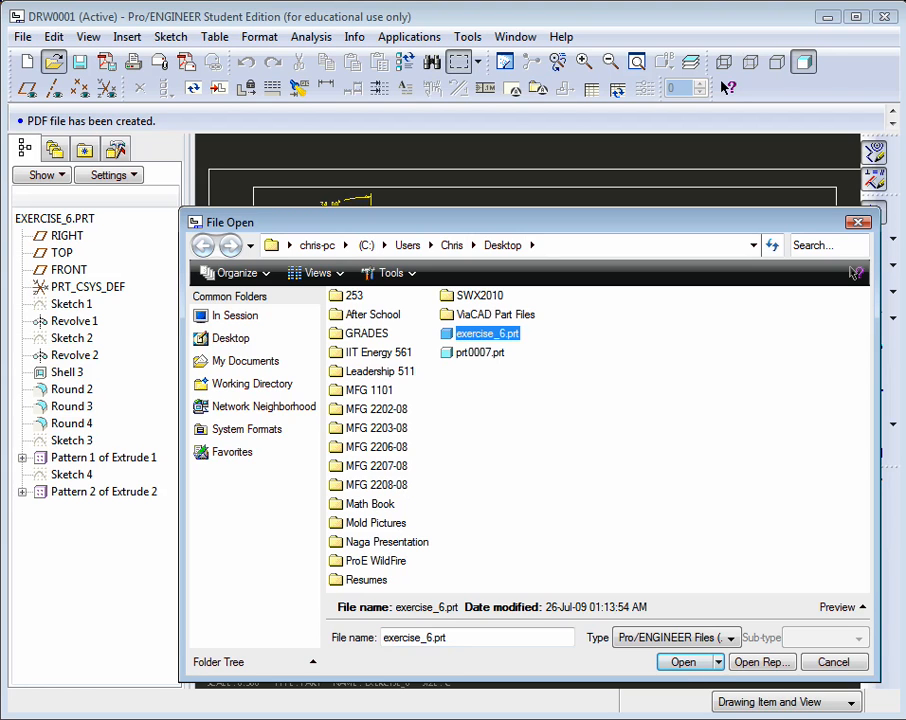
pyautogui.click(684, 662)
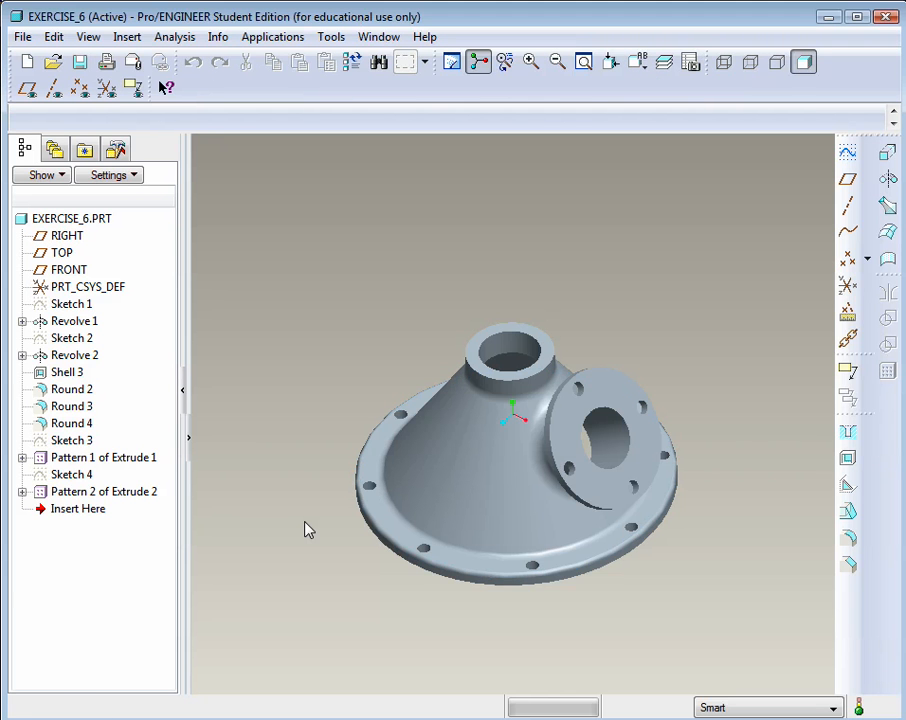
pyautogui.moveTo(500, 532)
pyautogui.mouseDown(button='middle')
pyautogui.moveTo(469, 570)
pyautogui.moveTo(483, 520)
pyautogui.moveTo(495, 522)
pyautogui.mouseUp(button='middle')
pyautogui.scroll(3, 562, 477)
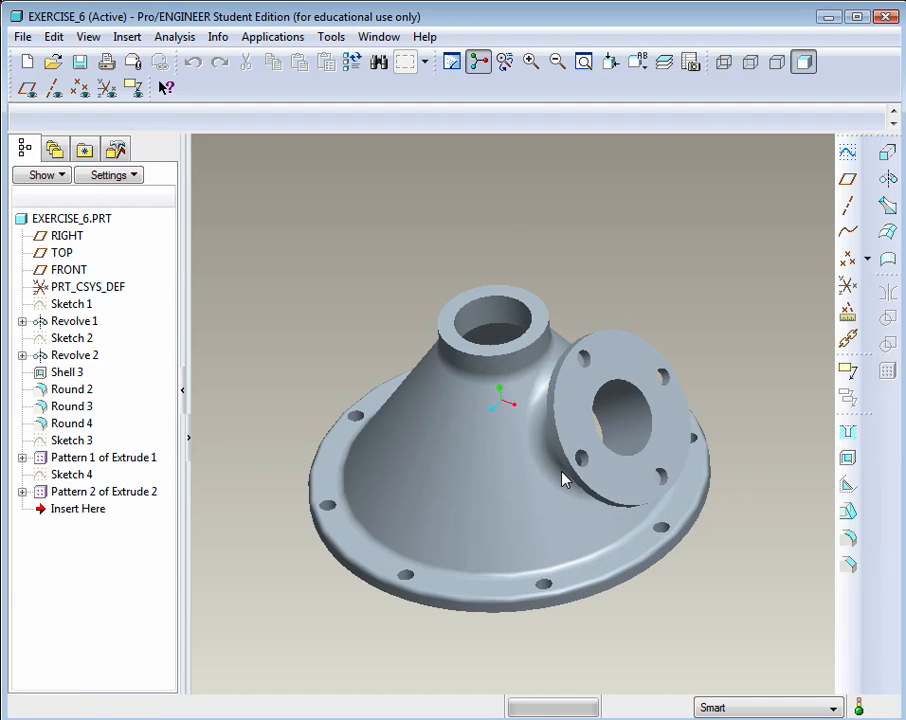
pyautogui.moveTo(562, 477); pyautogui.dragTo(449, 512, button='middle')
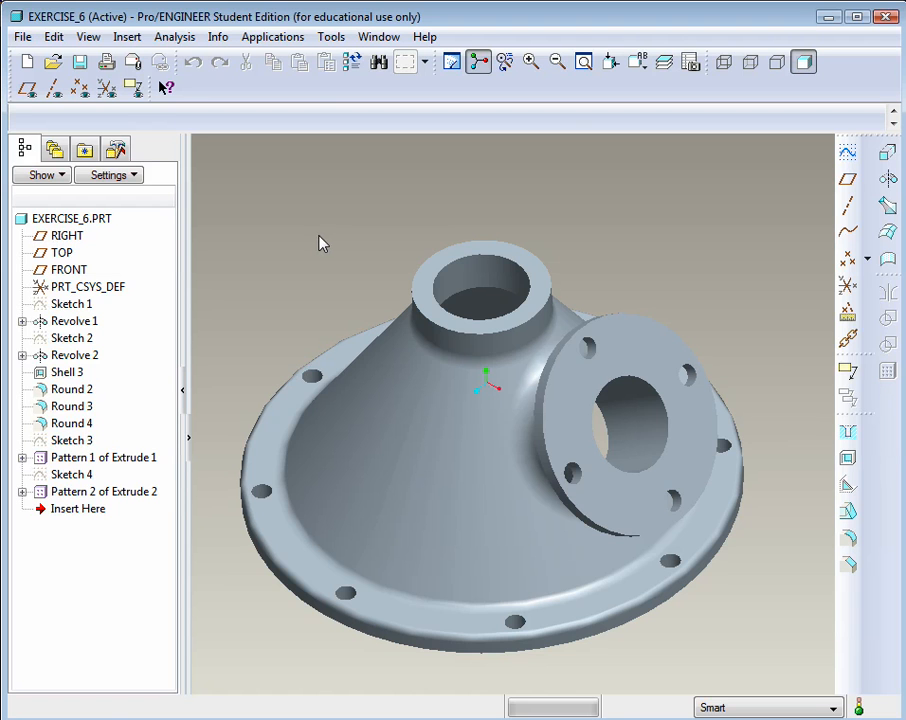
# - Create a new drawing drw0002 of EXERCISE_6.PRT using the c_drawing template
pyautogui.click(24, 37)
pyautogui.click(44, 58)
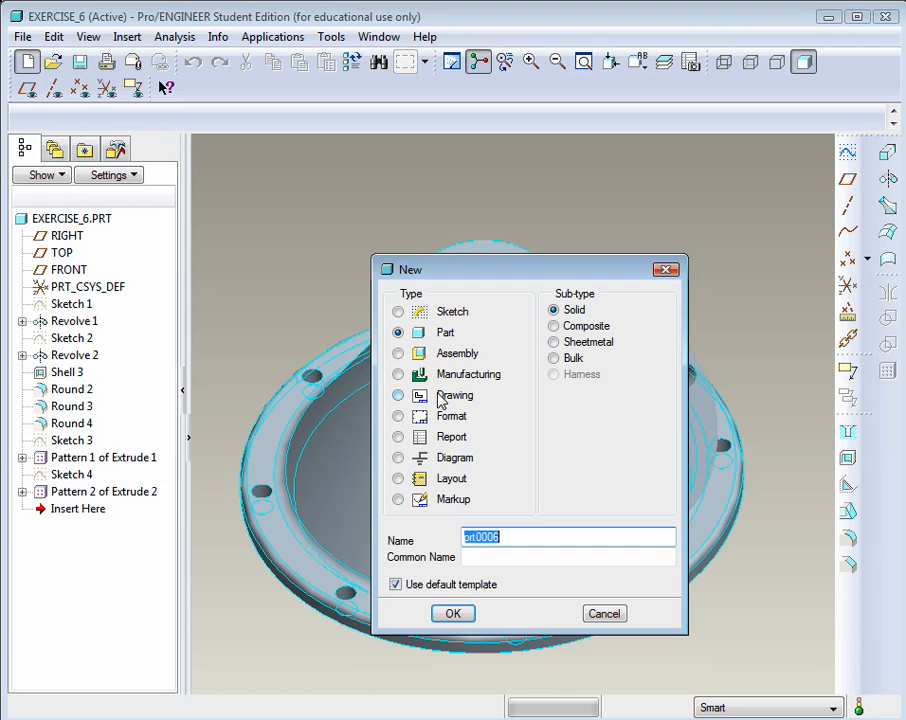
pyautogui.click(399, 396)
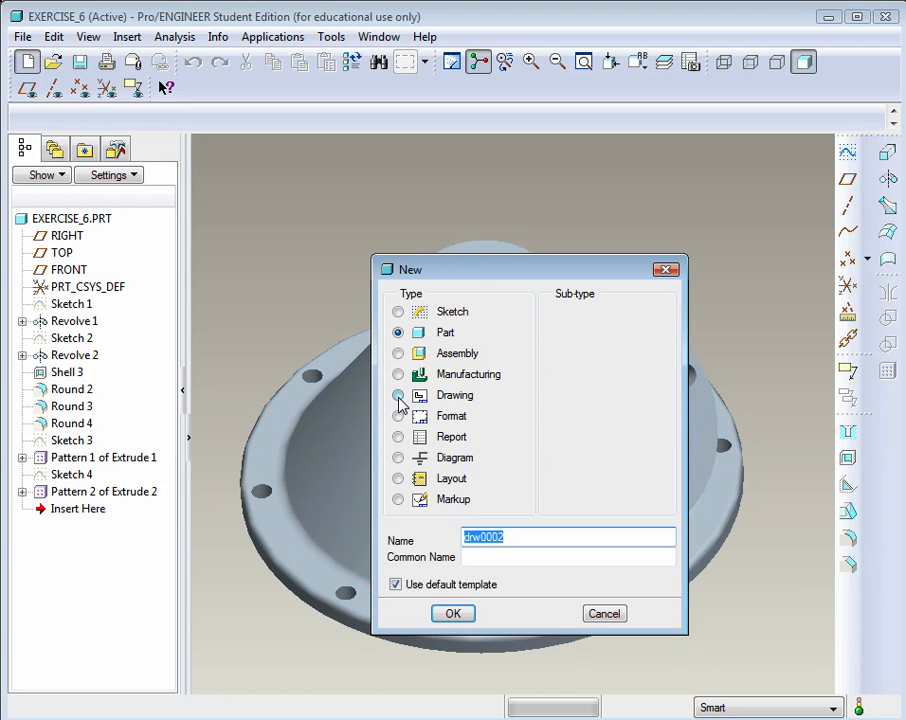
pyautogui.click(460, 615)
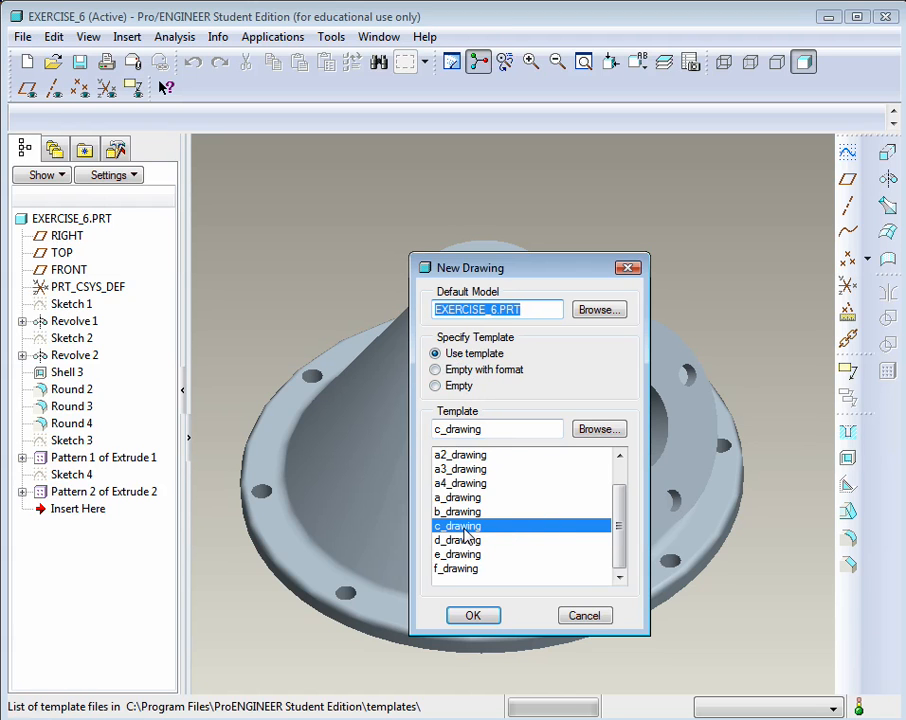
pyautogui.click(474, 617)
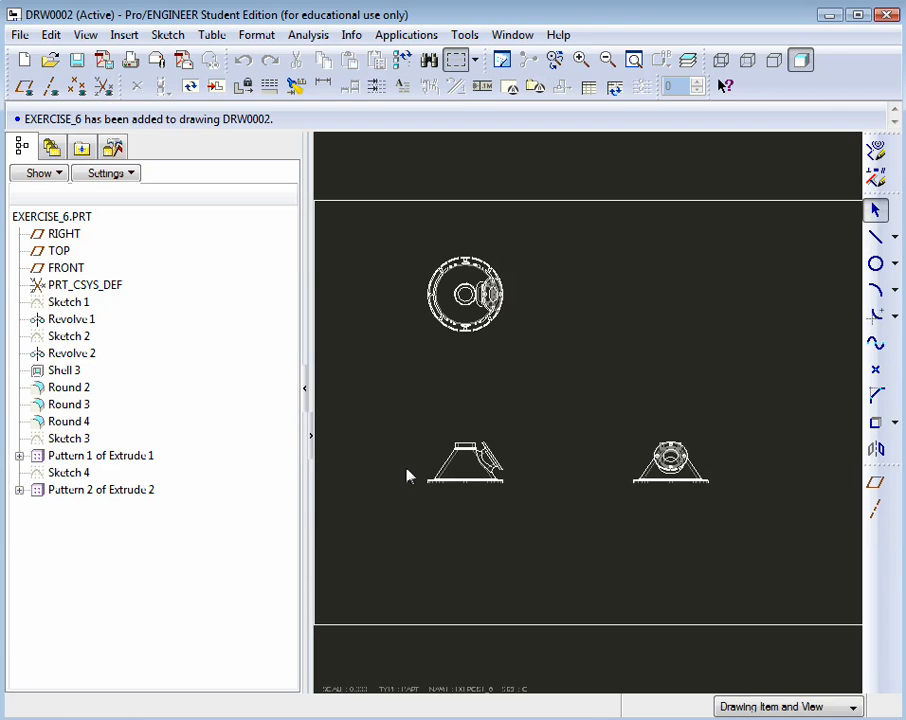
# - Narrow the model tree to enlarge the drawing area and examine the three template views on the sheet
pyautogui.moveTo(308, 462); pyautogui.dragTo(193, 459)
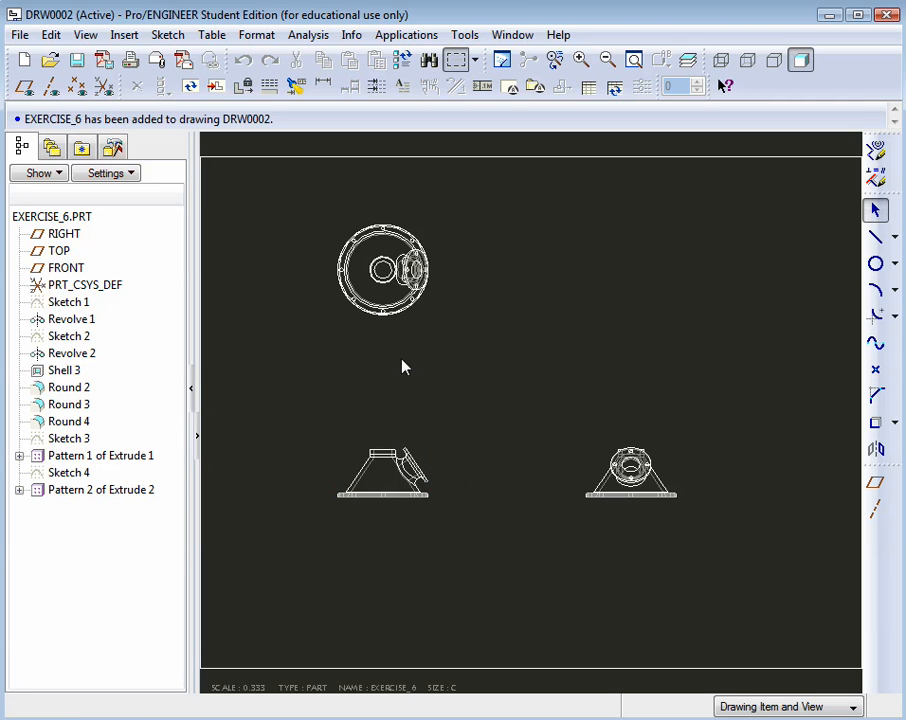
pyautogui.scroll(-2, 564, 402)
pyautogui.scroll(2, 537, 410)
pyautogui.scroll(-2, 474, 316)
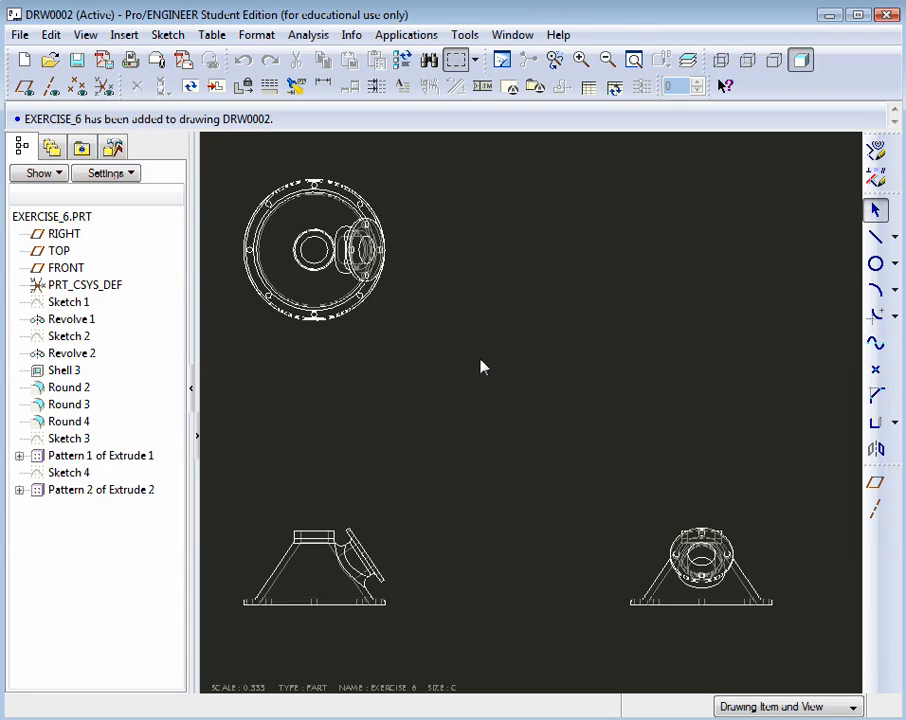
pyautogui.scroll(2, 477, 447)
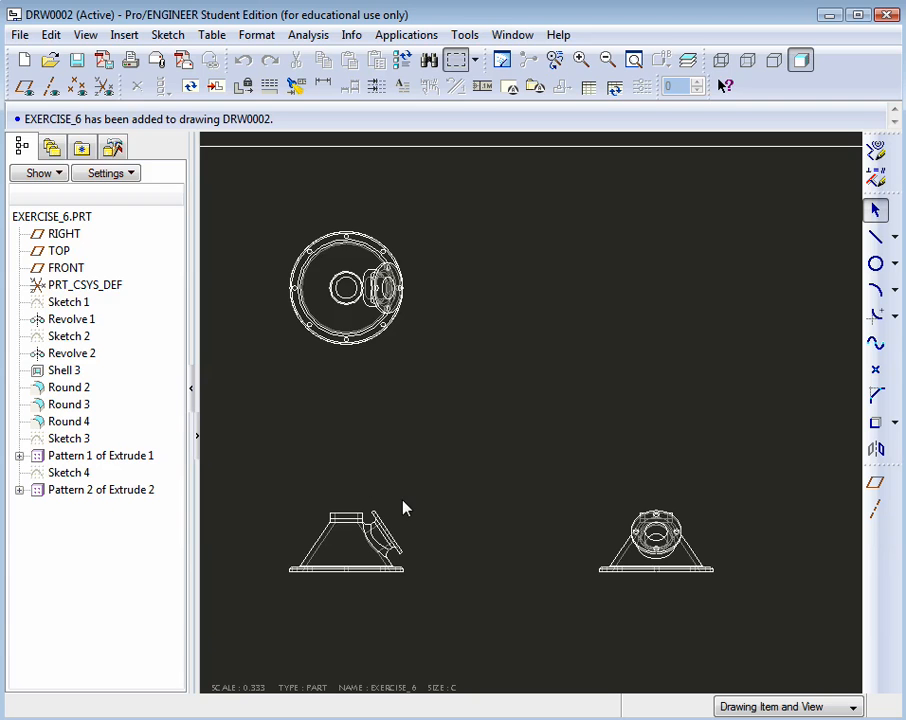
pyautogui.scroll(-2, 404, 509)
pyautogui.scroll(-2, 549, 443)
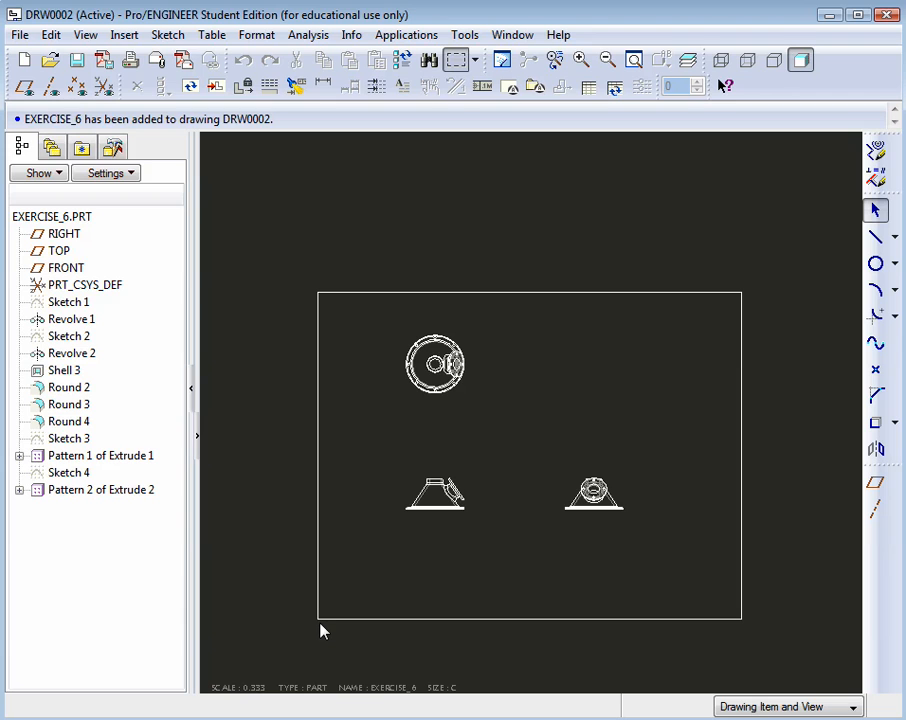
pyautogui.scroll(1, 510, 626)
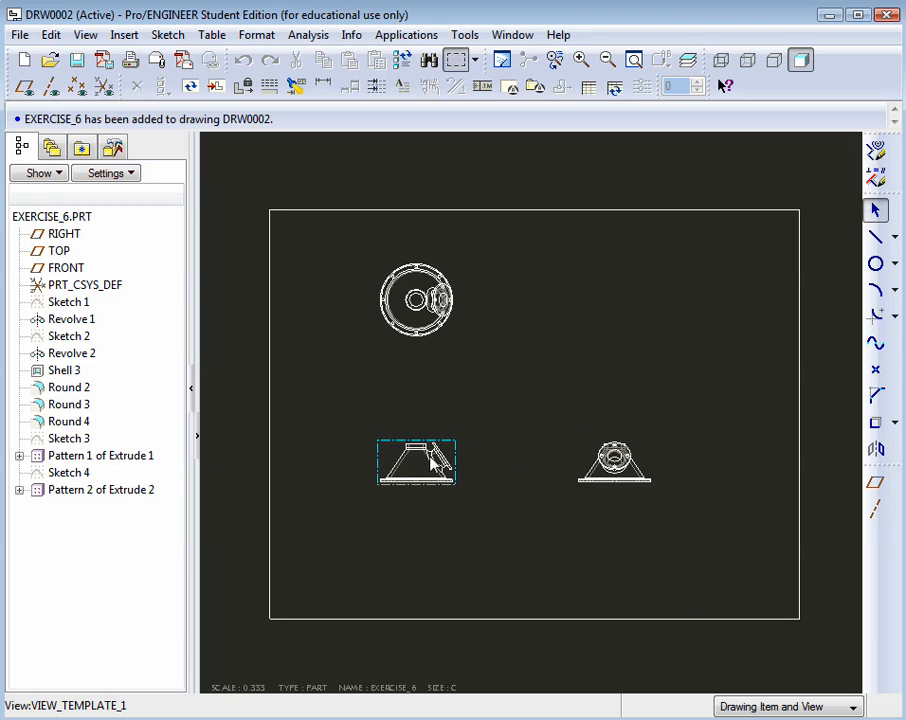
# - Try to move the front view with view movement locked, and unlock view movement again
pyautogui.click(247, 88)
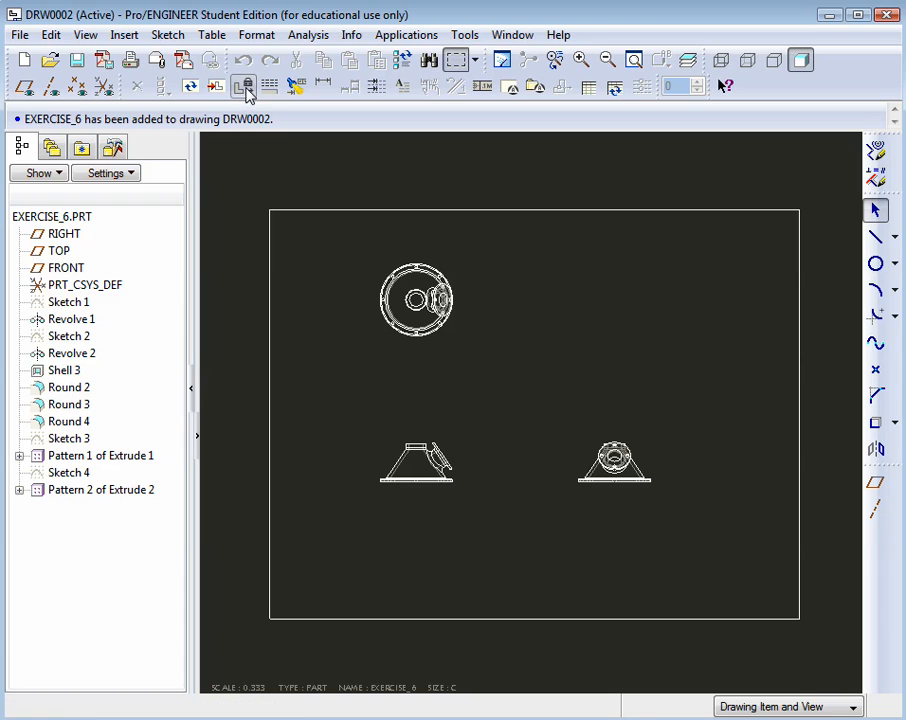
pyautogui.click(424, 475)
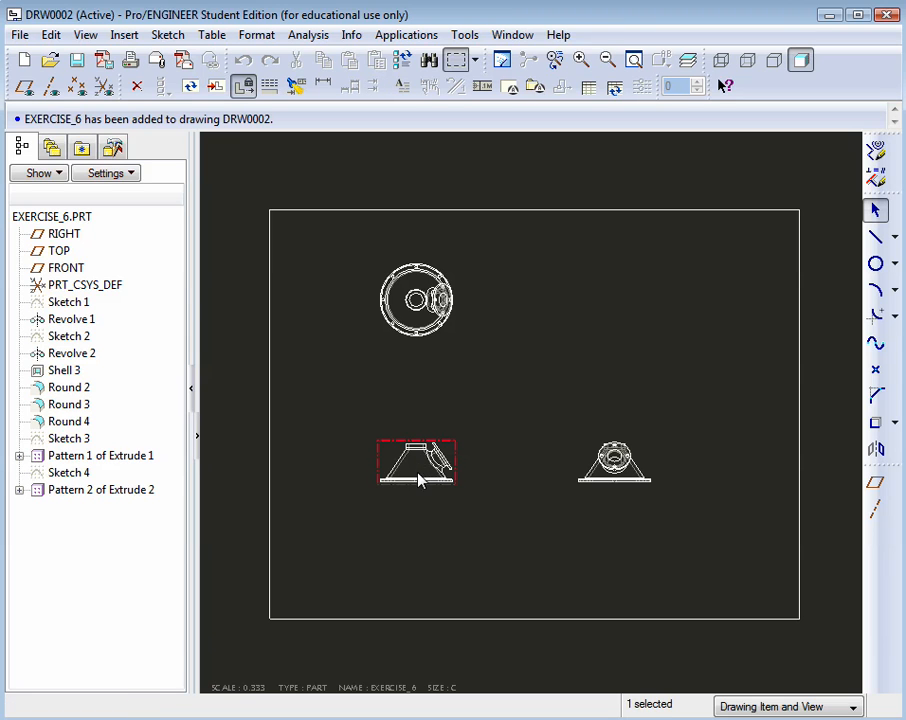
pyautogui.moveTo(436, 484); pyautogui.dragTo(437, 501)
pyautogui.click(244, 88)
# - Move the front view lower on the sheet and bring the top view down to just above it
pyautogui.click(438, 482)
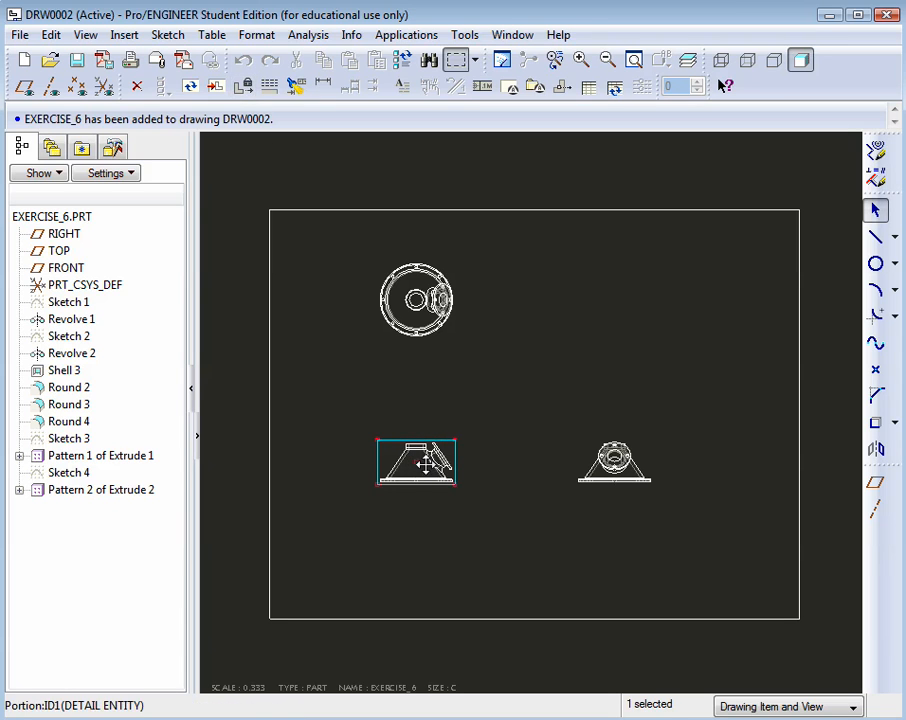
pyautogui.moveTo(413, 466); pyautogui.dragTo(414, 521)
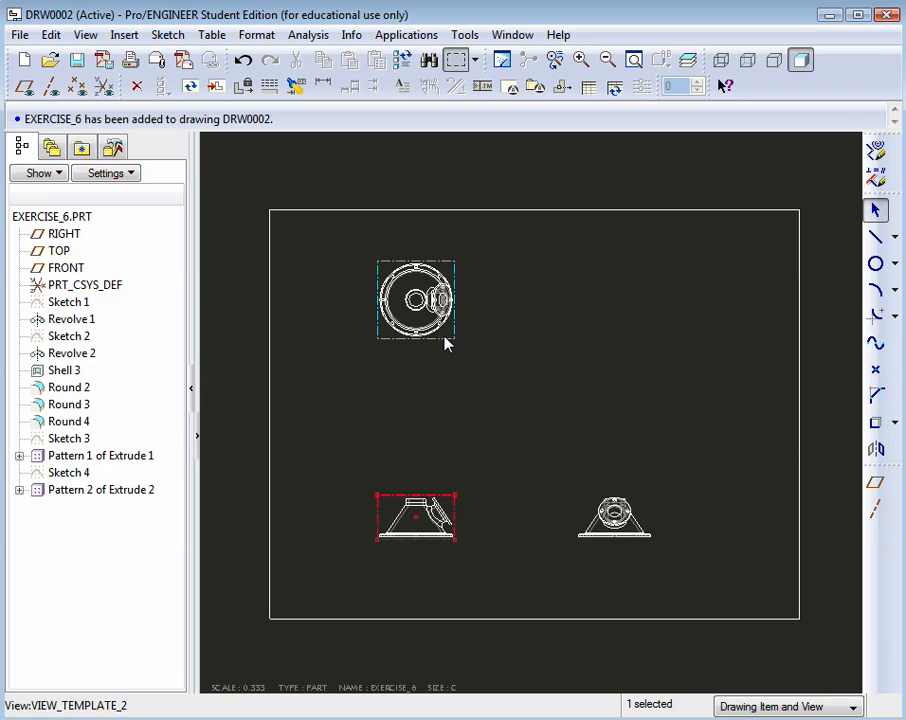
pyautogui.click(440, 340)
pyautogui.moveTo(440, 340); pyautogui.dragTo(454, 451)
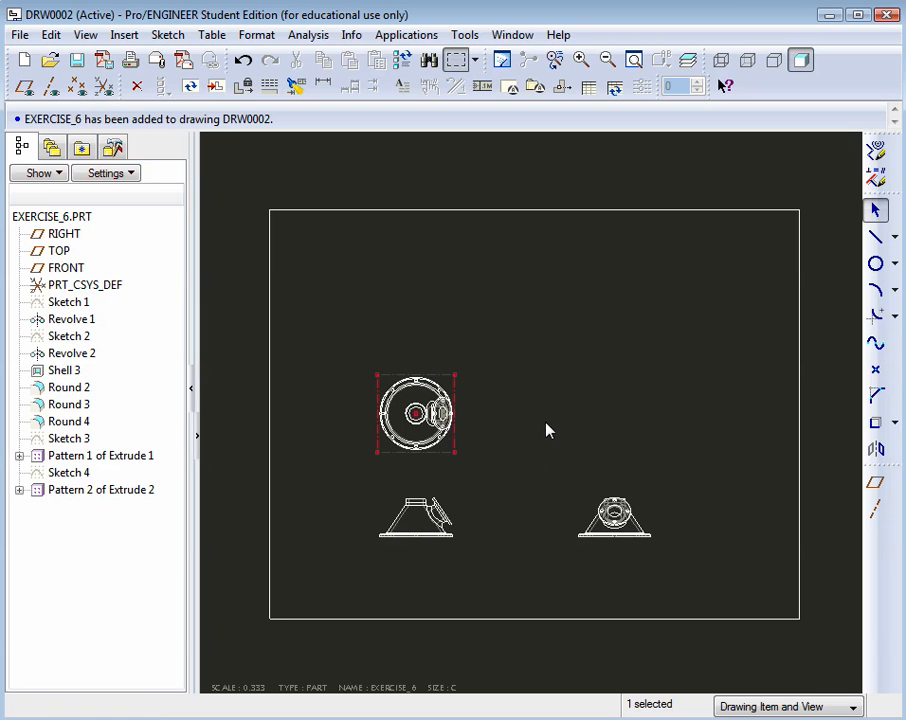
pyautogui.click(471, 425)
# - Check the hidden lines in the views and export the drawing to PDF with the default export settings
pyautogui.scroll(-3, 465, 505)
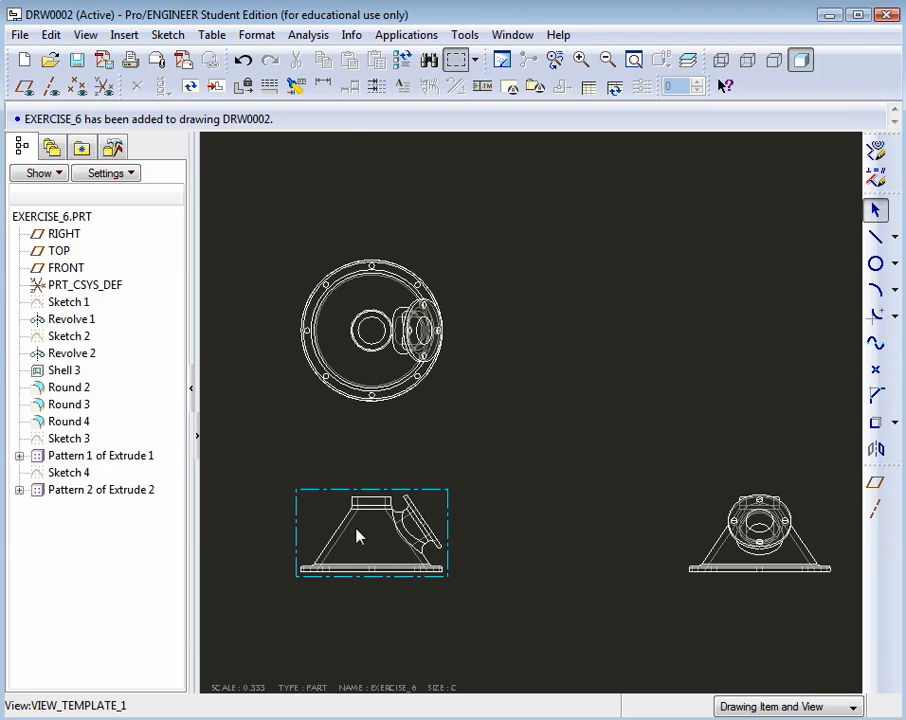
pyautogui.scroll(-3, 352, 532)
pyautogui.scroll(-2, 352, 532)
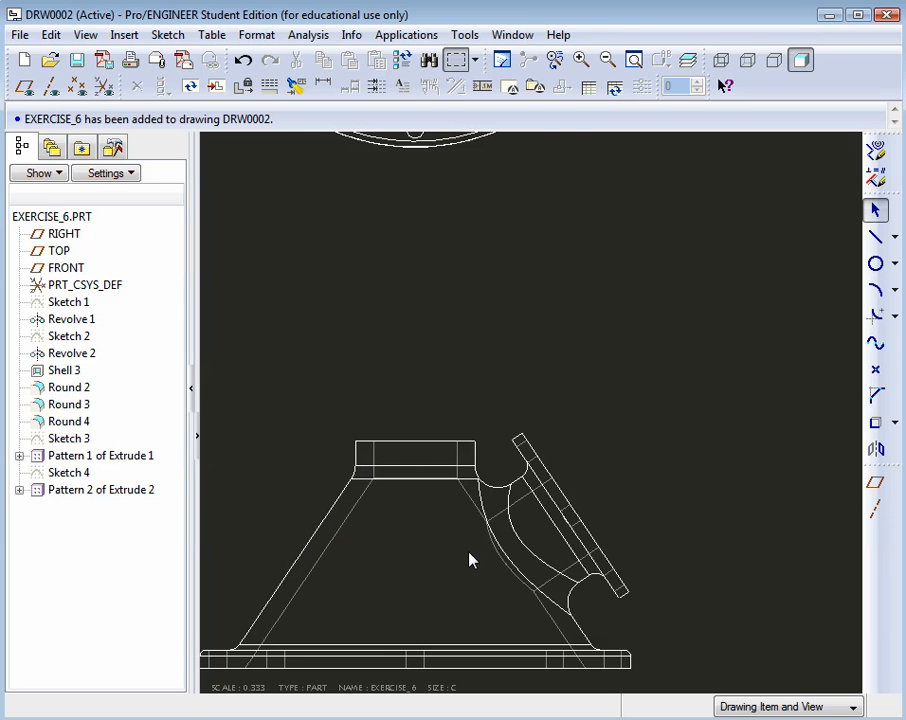
pyautogui.scroll(-2, 465, 531)
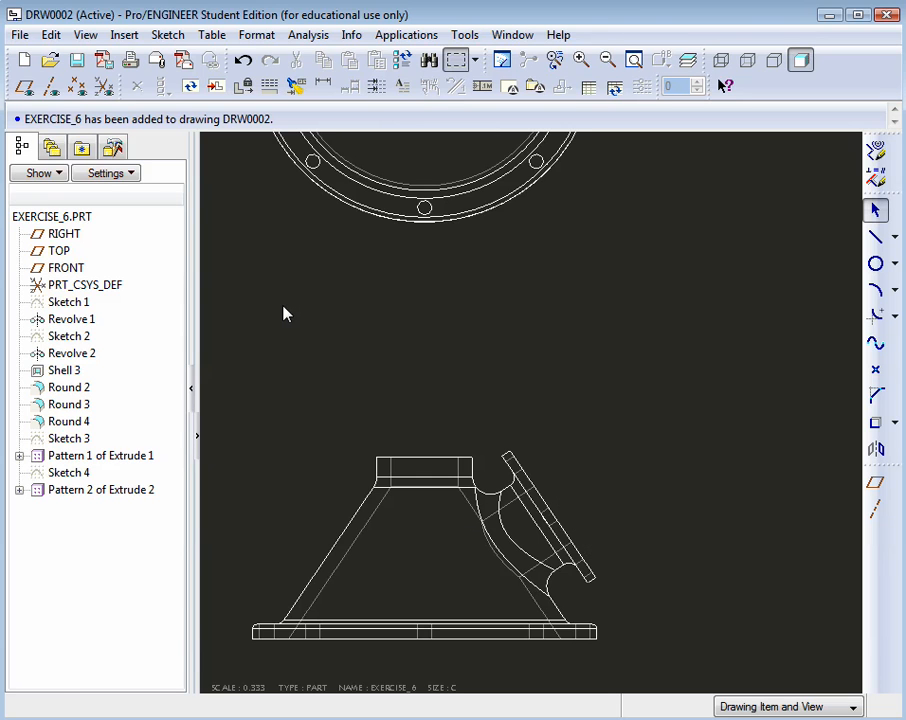
pyautogui.scroll(-3, 397, 428)
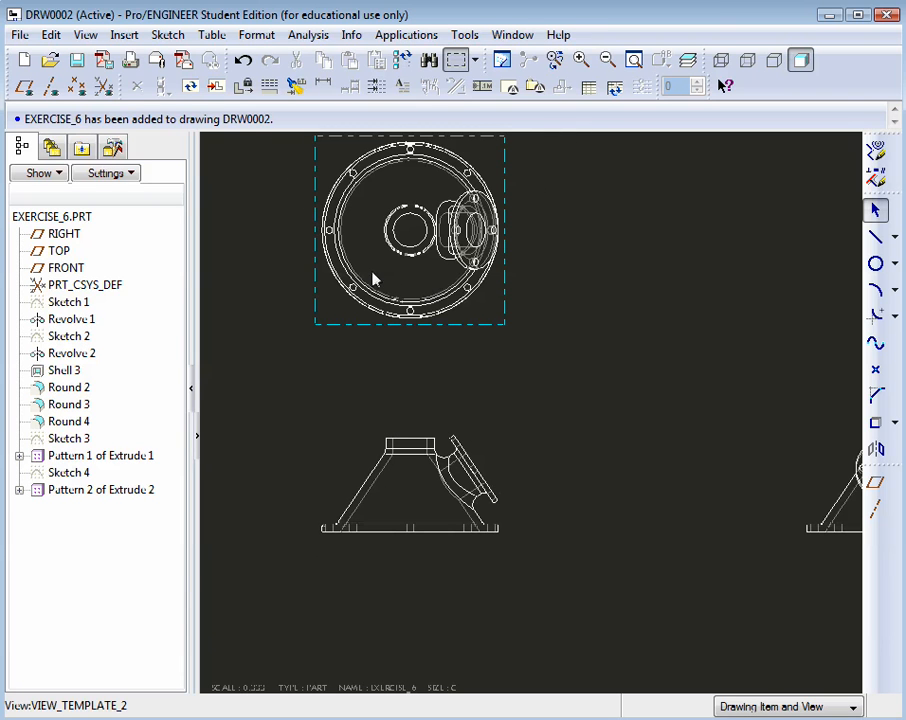
pyautogui.click(101, 61)
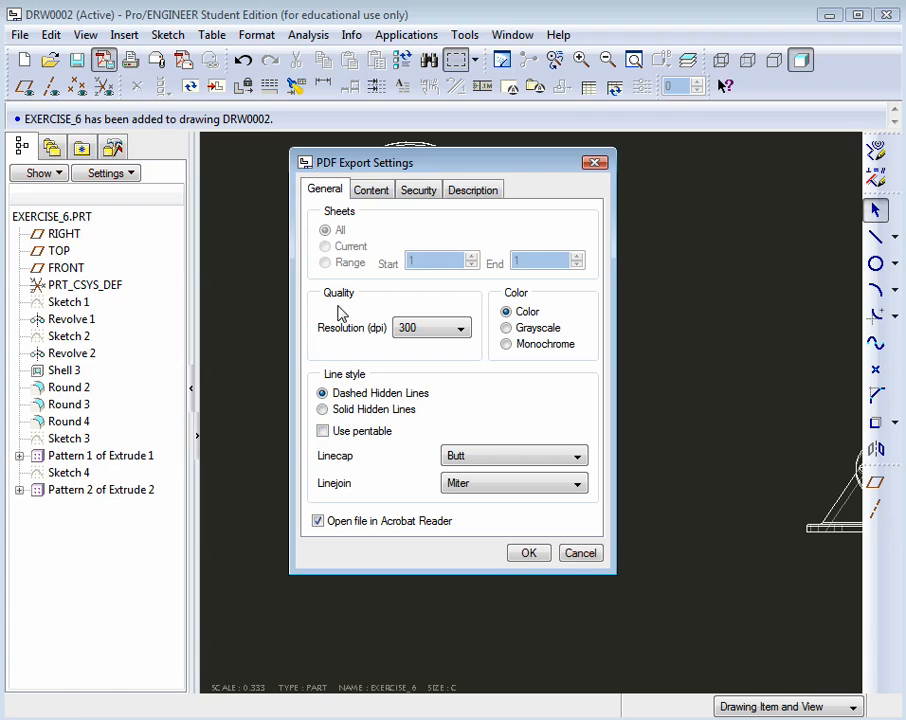
pyautogui.click(532, 556)
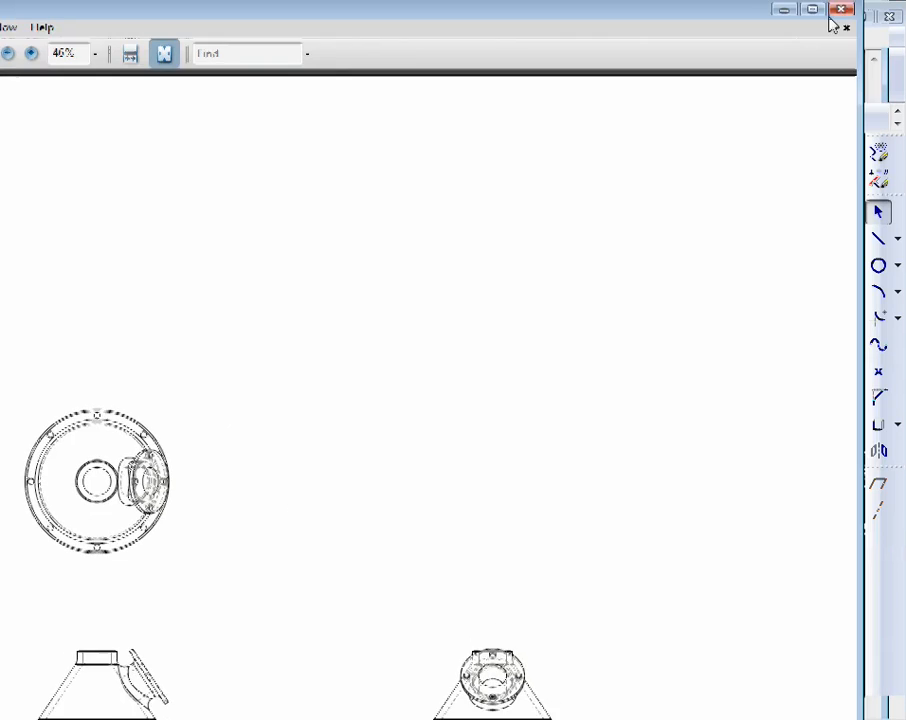
# - Examine the dashed hidden lines in drw0002.pdf in Adobe Reader at 75% zoom, and close the file
pyautogui.moveTo(859, 2); pyautogui.dragTo(660, 142)
pyautogui.moveTo(446, 154); pyautogui.dragTo(680, 5)
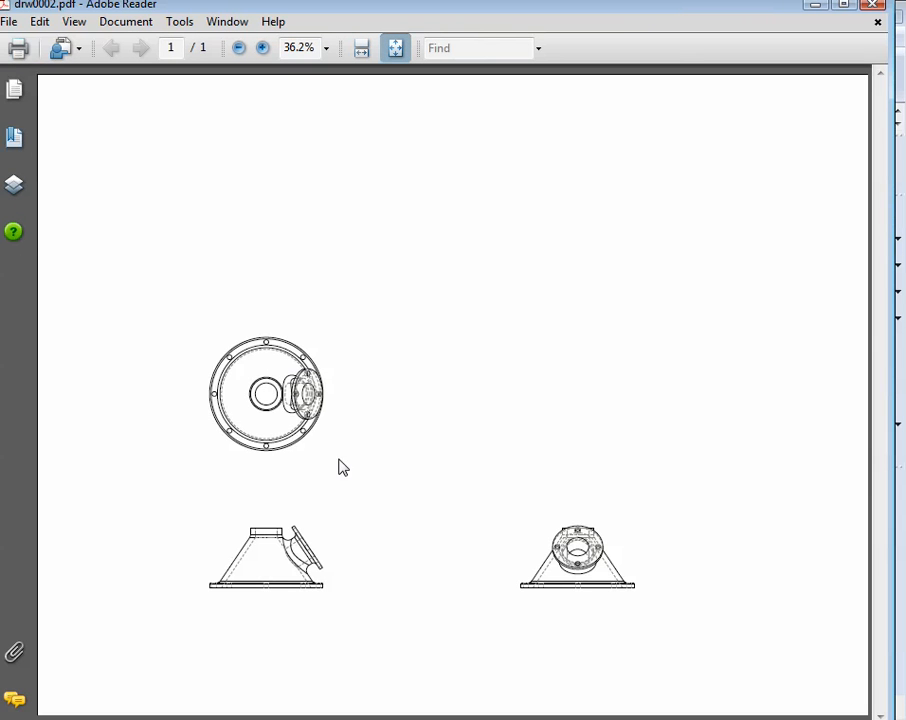
pyautogui.click(263, 50)
pyautogui.moveTo(889, 248)
pyautogui.mouseDown()
pyautogui.moveTo(888, 316)
pyautogui.moveTo(841, 516)
pyautogui.mouseUp()
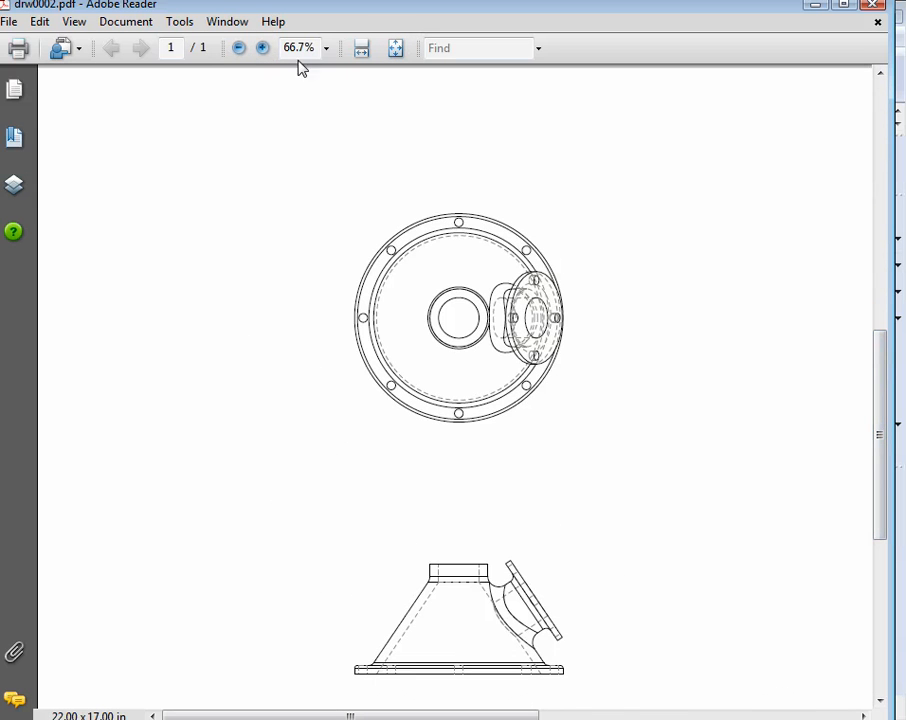
pyautogui.click(263, 49)
pyautogui.moveTo(884, 378); pyautogui.dragTo(881, 442)
pyautogui.moveTo(316, 717)
pyautogui.mouseDown()
pyautogui.moveTo(522, 716)
pyautogui.moveTo(362, 716)
pyautogui.mouseUp()
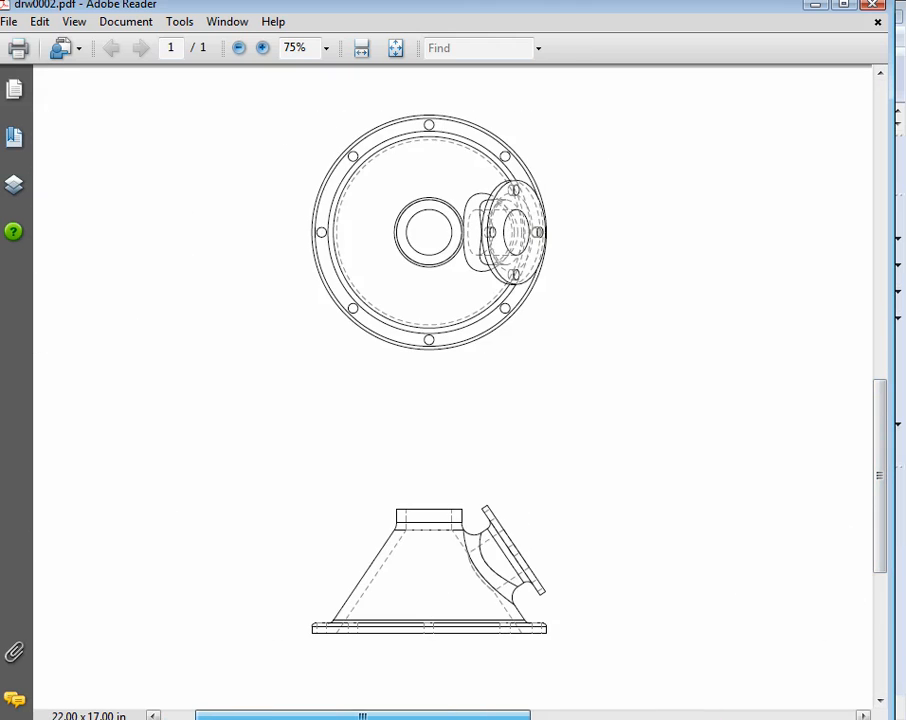
pyautogui.moveTo(361, 716)
pyautogui.mouseDown()
pyautogui.moveTo(520, 716)
pyautogui.moveTo(416, 716)
pyautogui.mouseUp()
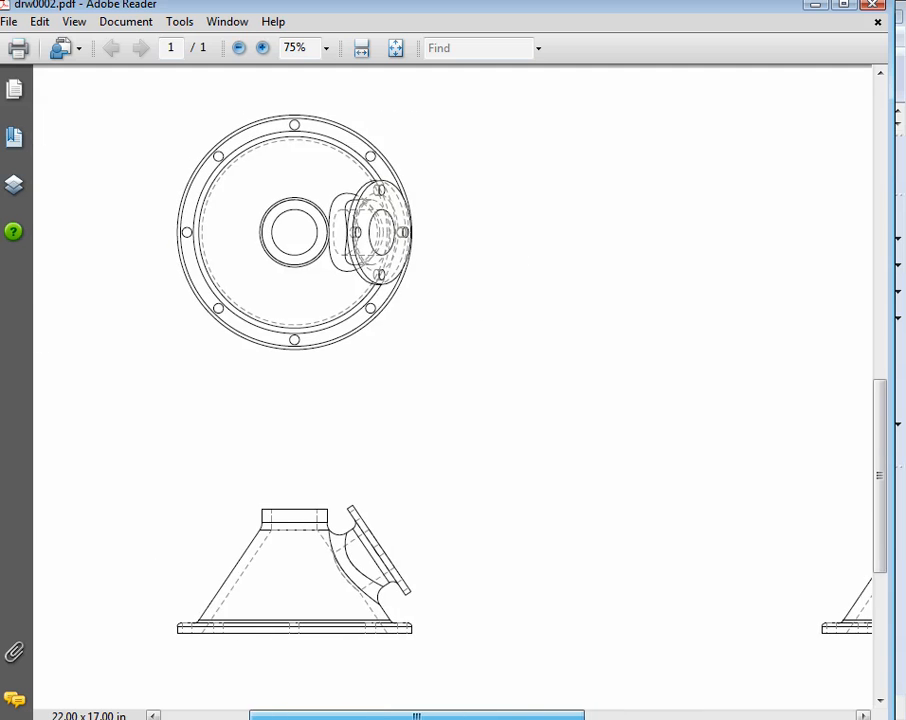
pyautogui.click(868, 4)
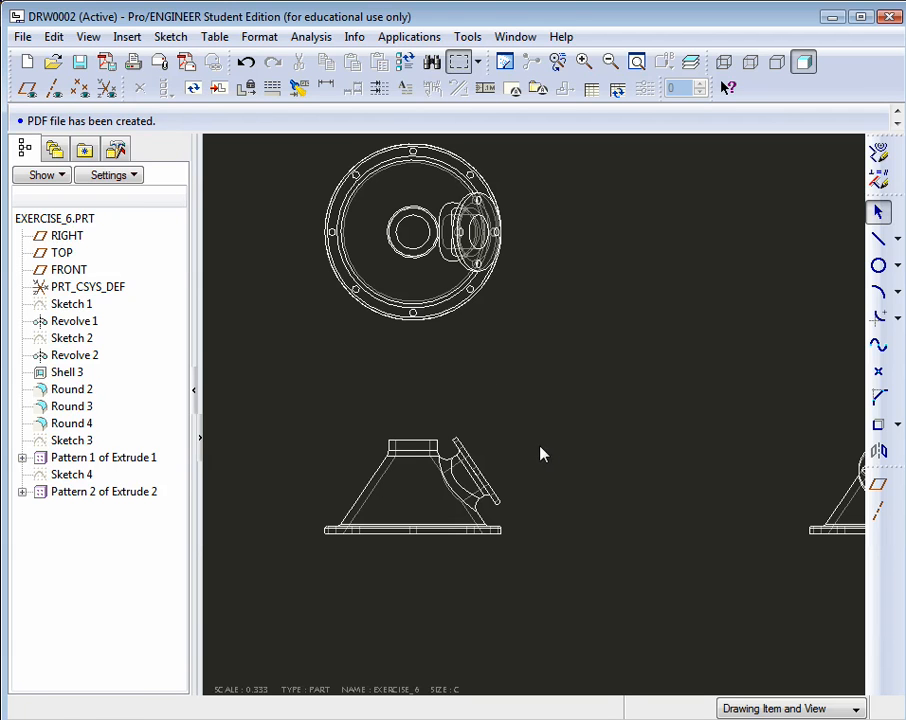
# - Move the front view slightly further down and to the left on the sheet
pyautogui.click(426, 515)
pyautogui.moveTo(418, 500); pyautogui.dragTo(414, 526)
pyautogui.click(645, 489)
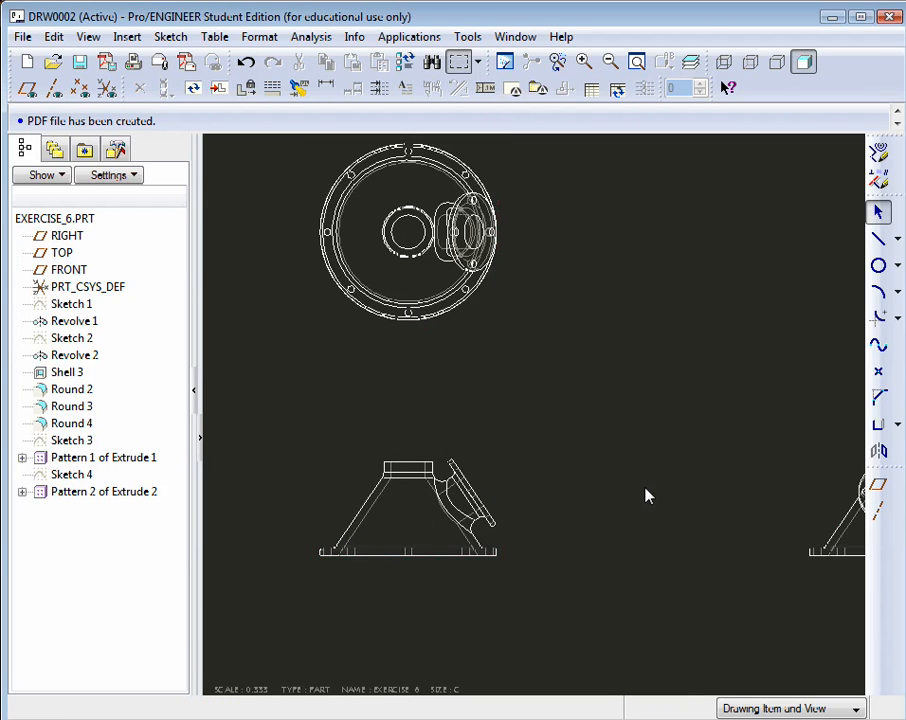
# - Display the datum planes in the drawing to show FRONT and RIGHT in the top view
pyautogui.scroll(2, 645, 489)
pyautogui.scroll(1, 586, 320)
pyautogui.scroll(-1, 556, 289)
pyautogui.scroll(2, 580, 310)
pyautogui.scroll(-3, 574, 262)
pyautogui.scroll(1, 558, 280)
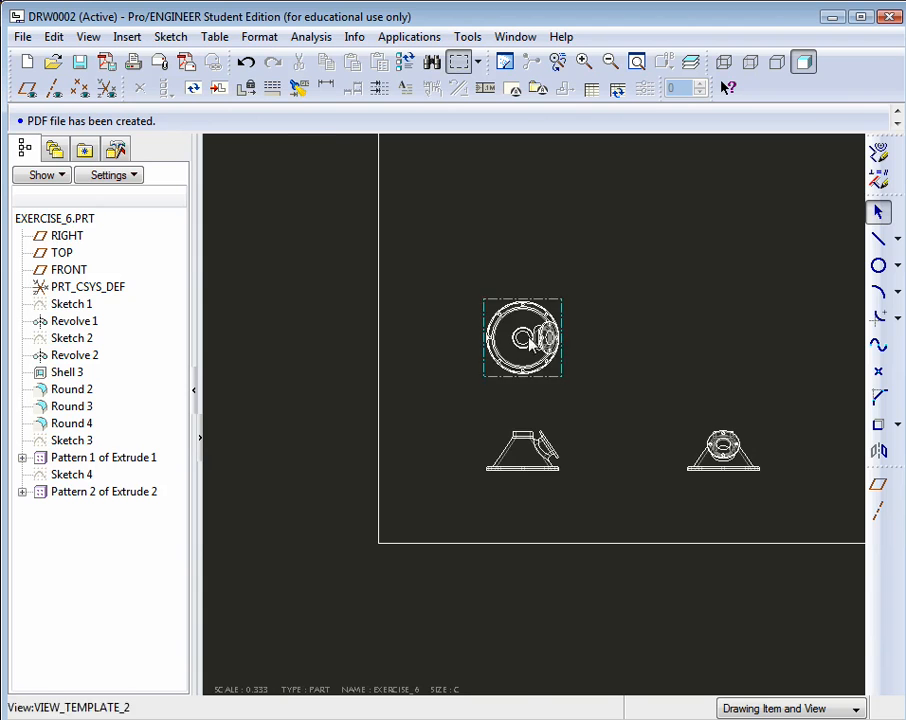
pyautogui.scroll(-3, 552, 257)
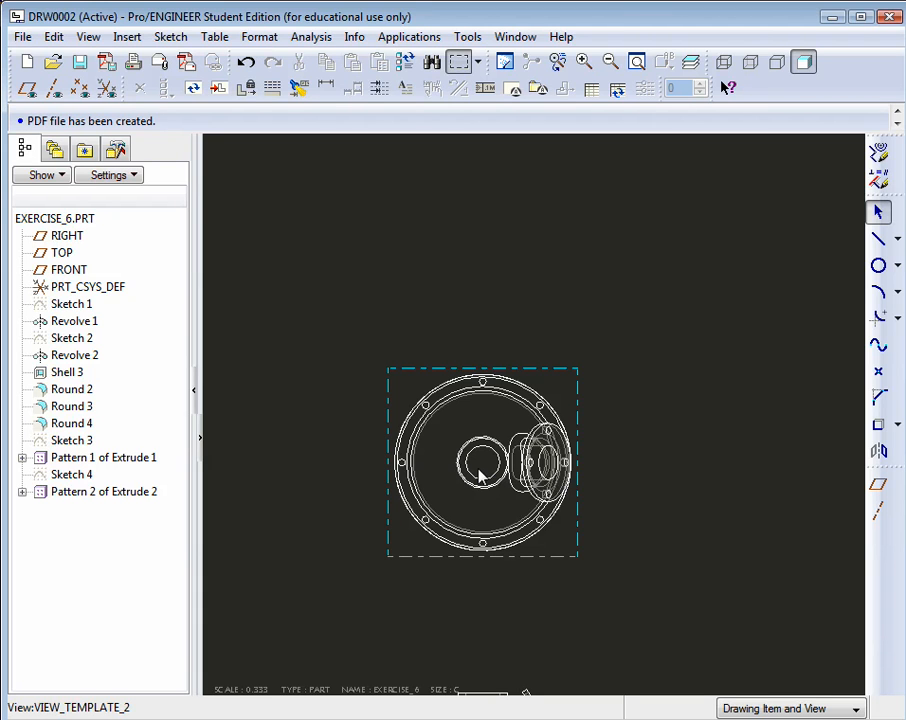
pyautogui.click(28, 88)
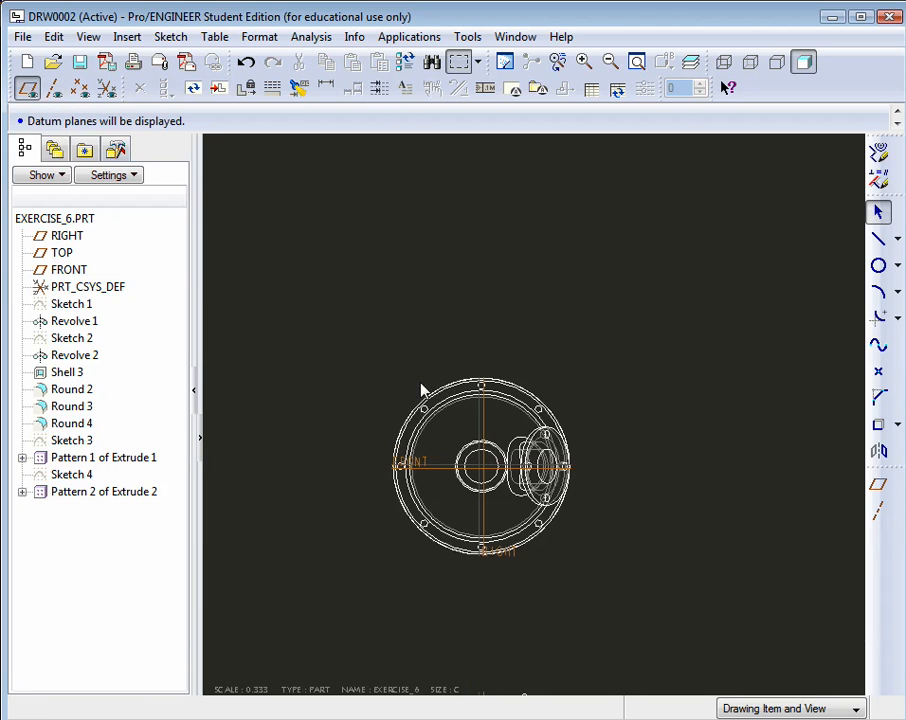
pyautogui.scroll(-2, 462, 458)
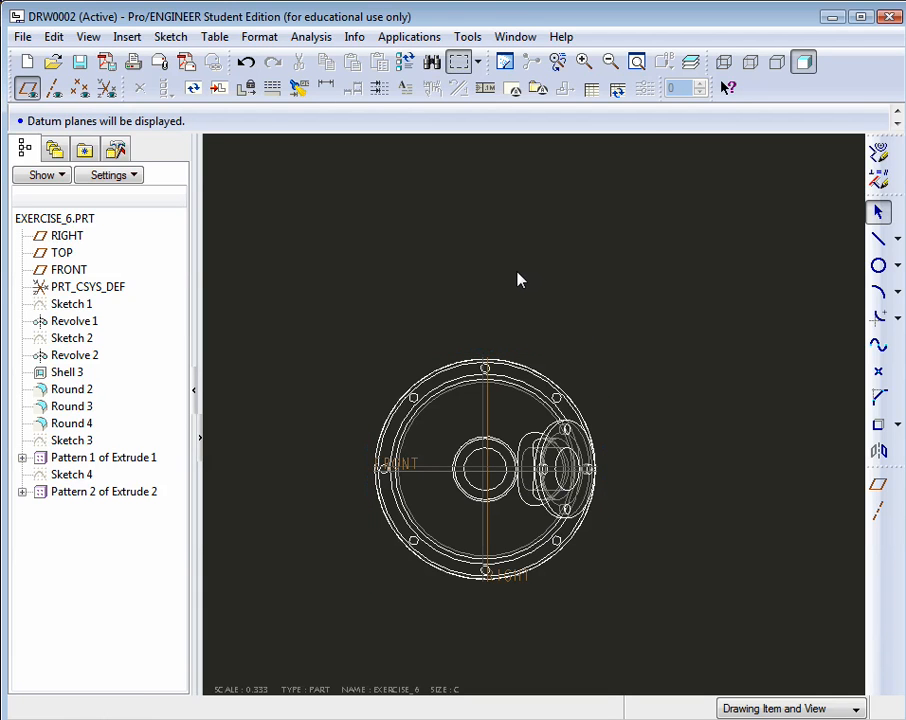
# - Insert a projection view with the top view as its parent and place it above the top view
pyautogui.click(131, 40)
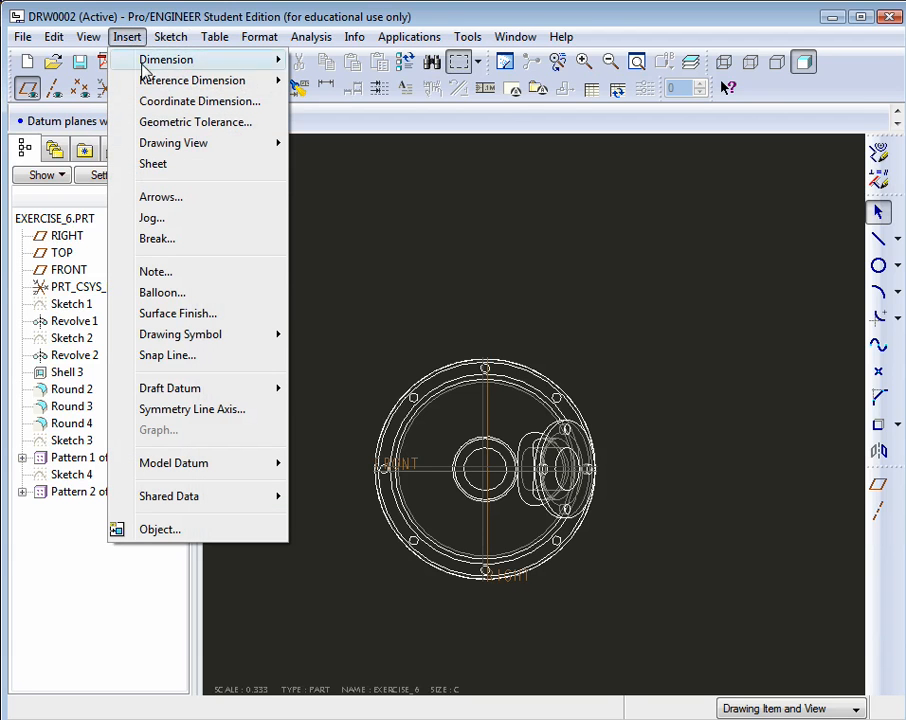
pyautogui.moveTo(204, 146)
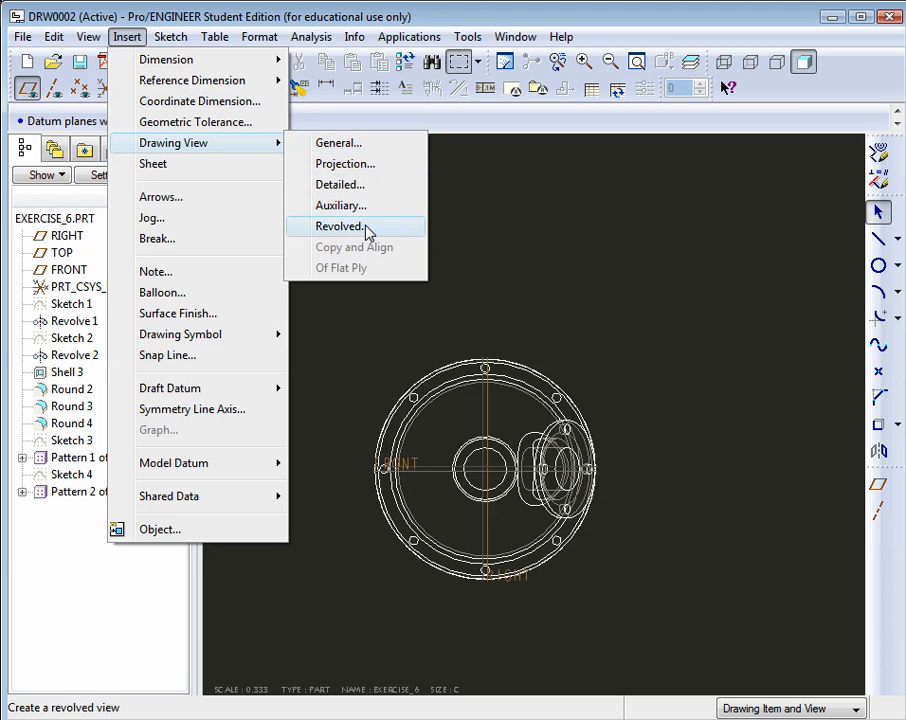
pyautogui.click(366, 172)
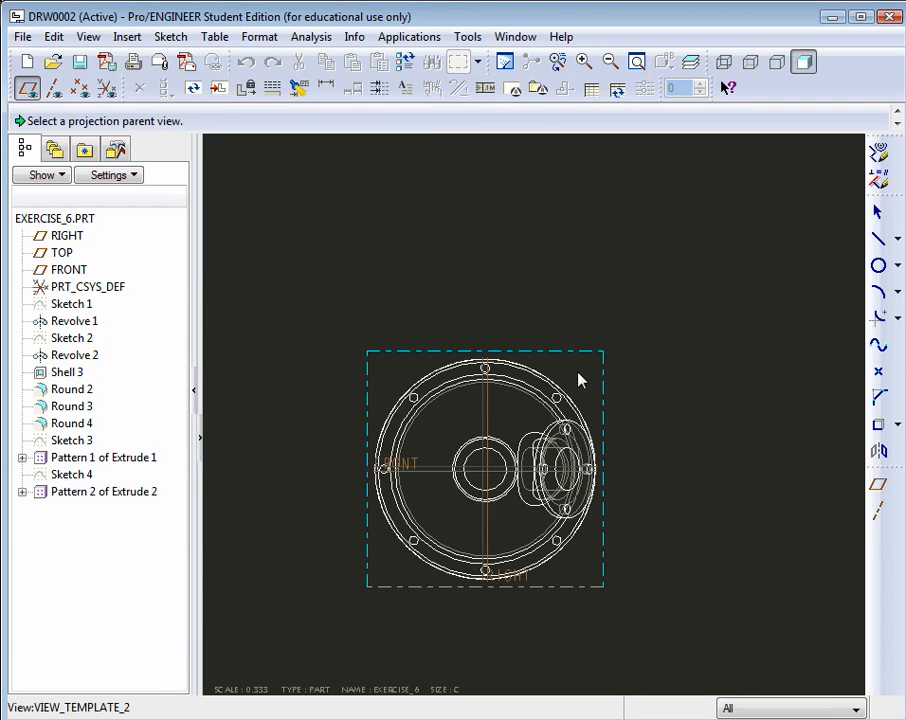
pyautogui.click(578, 377)
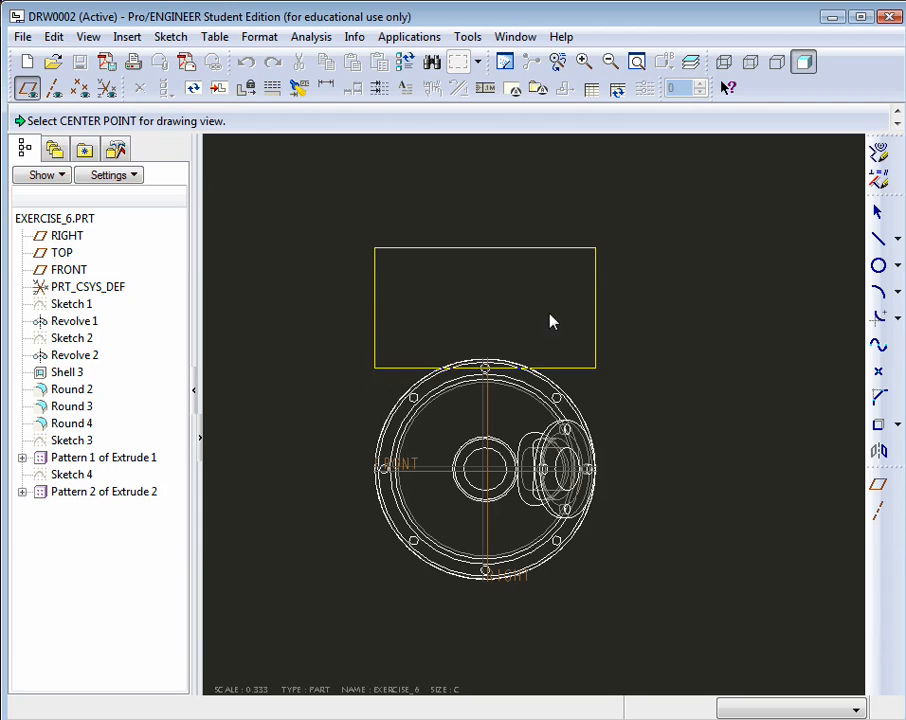
pyautogui.scroll(3, 538, 327)
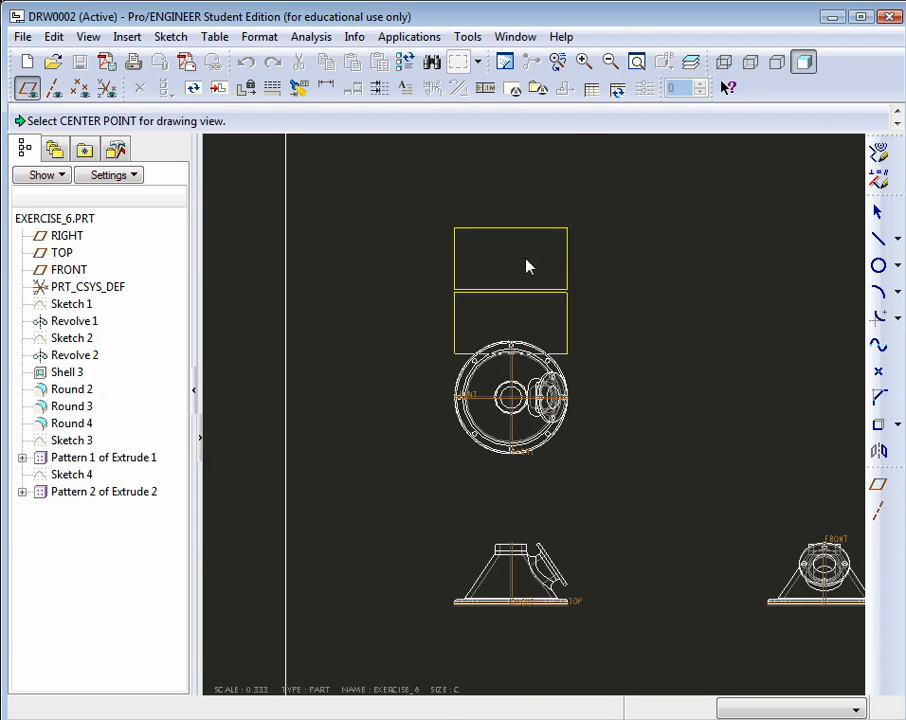
pyautogui.scroll(-2, 520, 224)
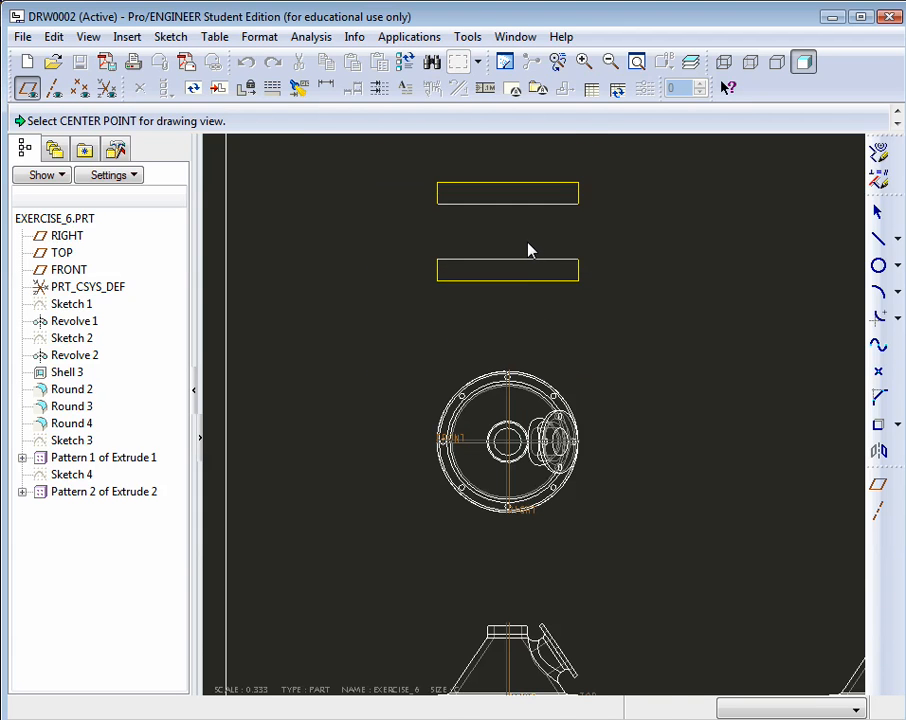
pyautogui.click(527, 241)
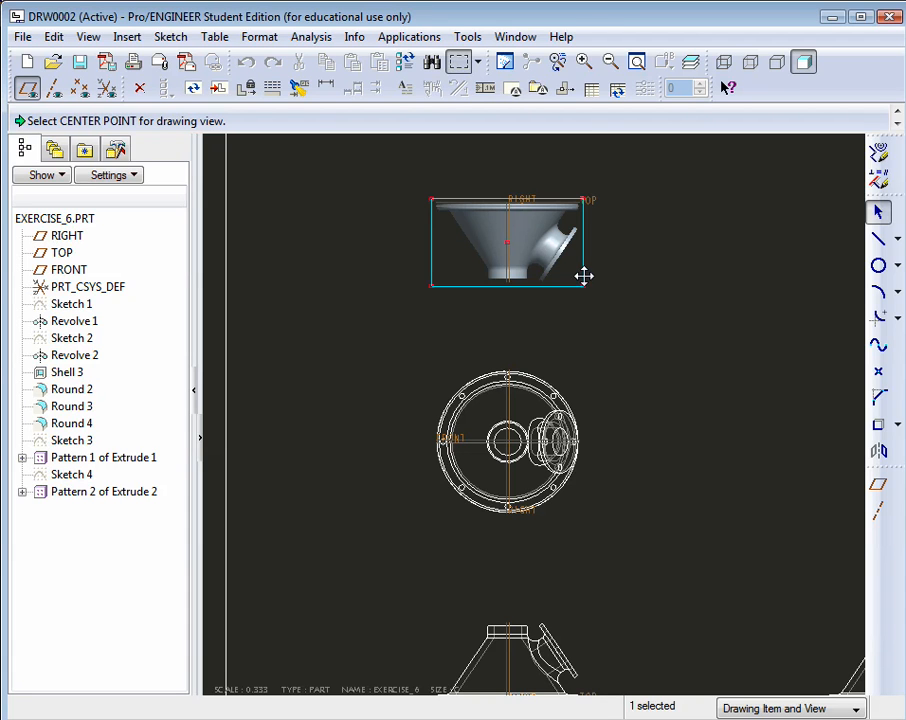
# - Examine the new projection view's type, visible area and scale properties
pyautogui.doubleClick(523, 248)
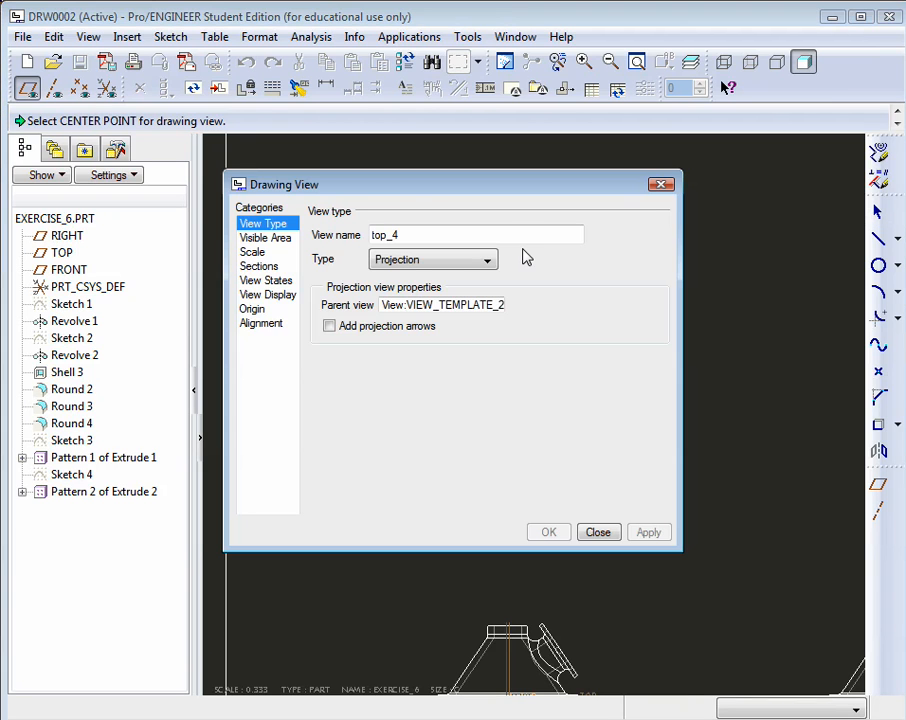
pyautogui.moveTo(398, 190)
pyautogui.mouseDown()
pyautogui.moveTo(453, 228)
pyautogui.moveTo(495, 299)
pyautogui.moveTo(410, 314)
pyautogui.mouseUp()
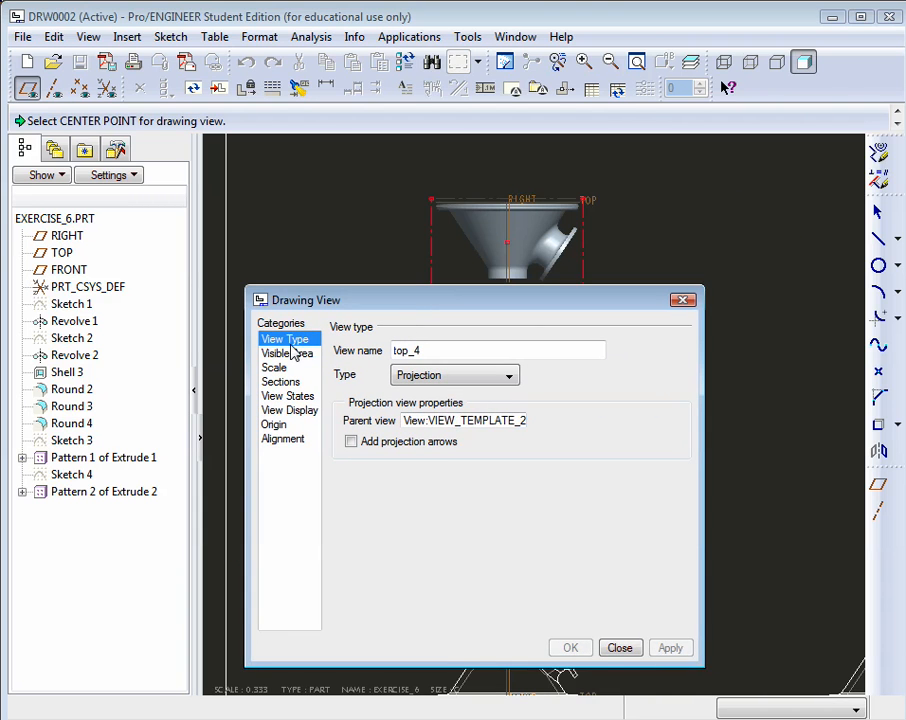
pyautogui.click(461, 379)
pyautogui.click(461, 377)
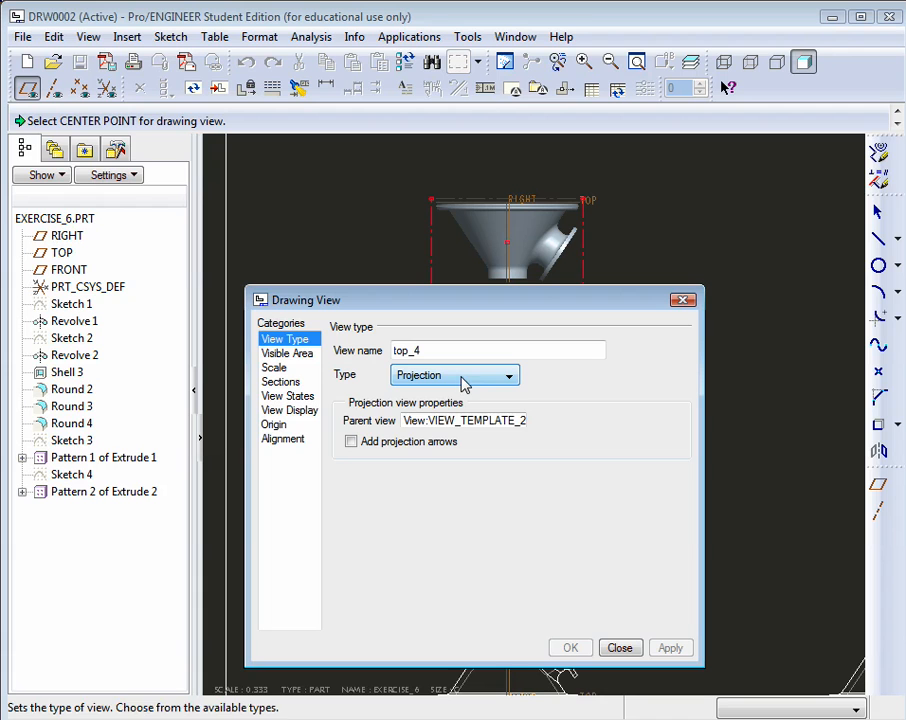
pyautogui.click(290, 354)
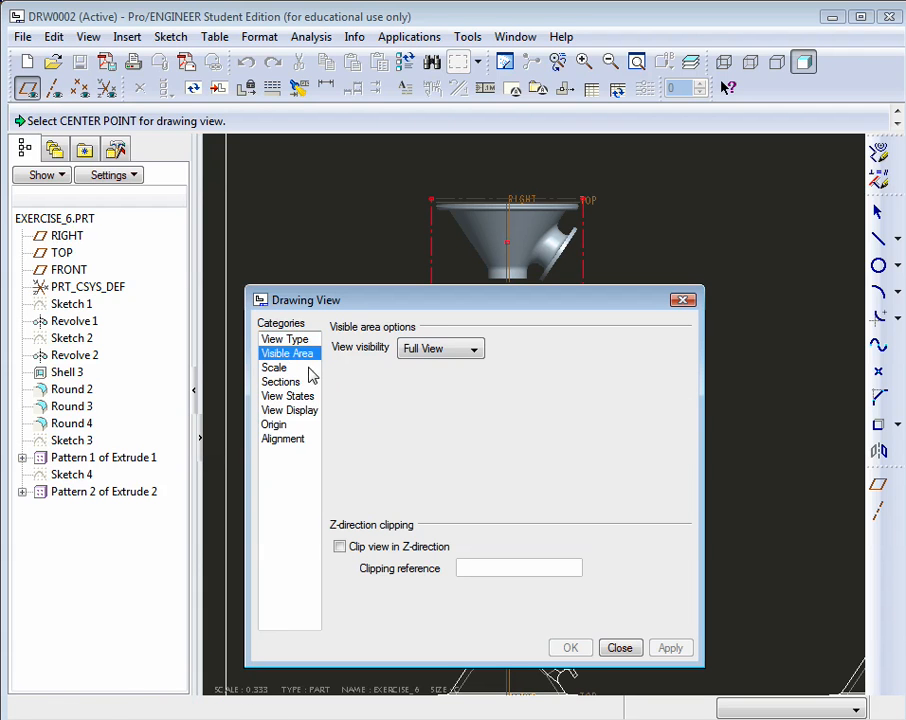
pyautogui.click(472, 349)
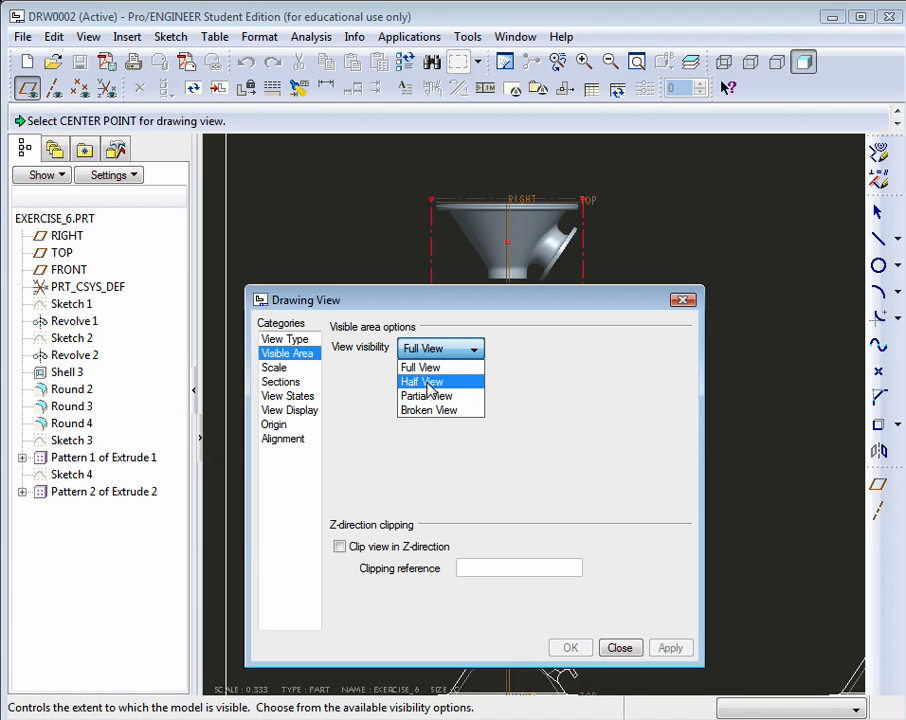
pyautogui.click(483, 352)
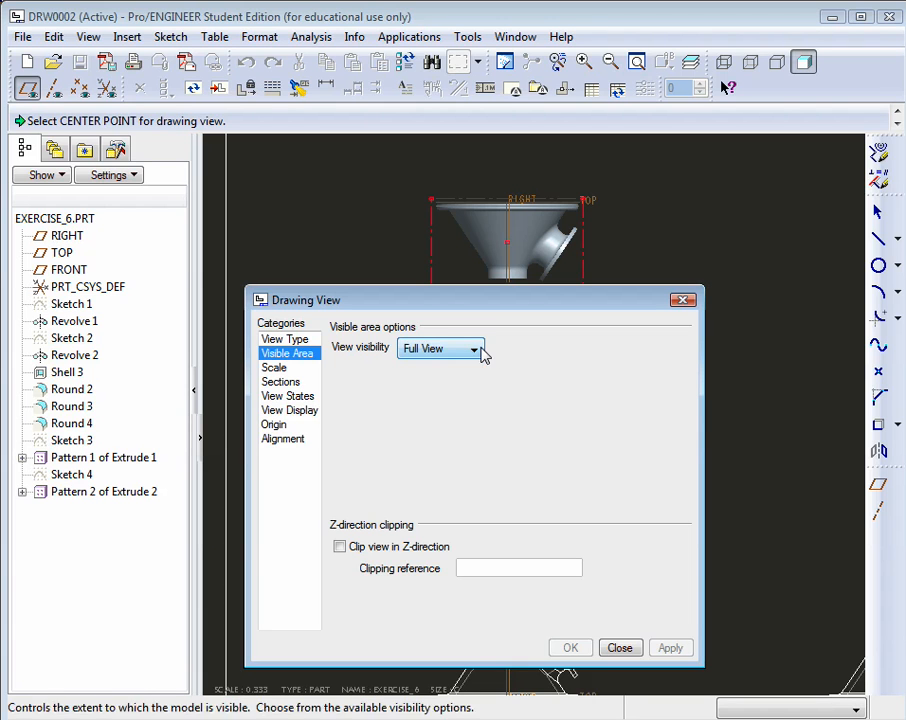
pyautogui.click(284, 370)
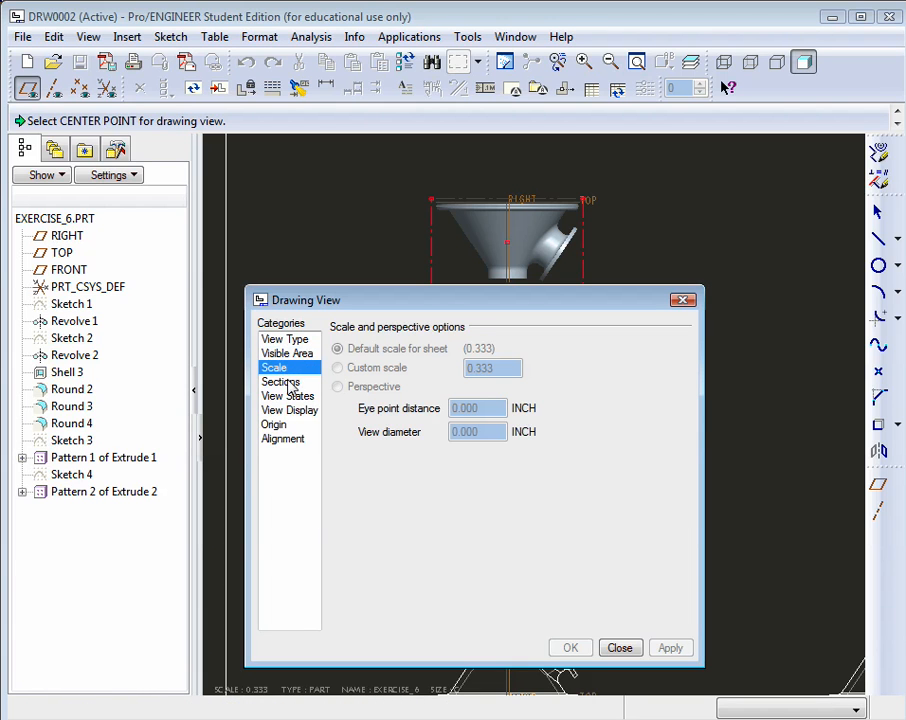
# - Add a 2D cross-section to the projection view and create it as a new planar, single section
pyautogui.click(283, 382)
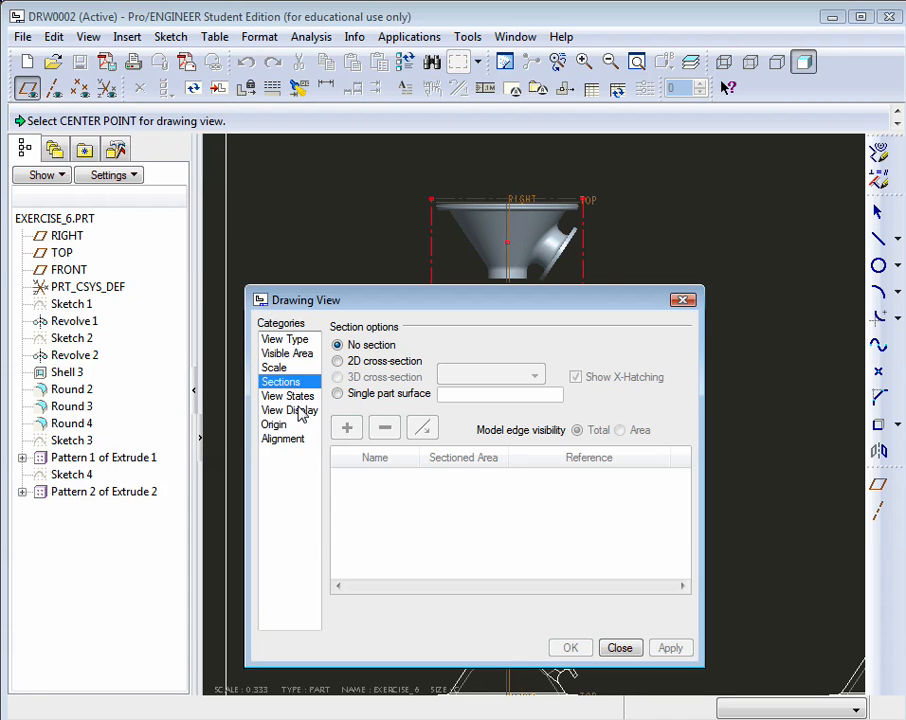
pyautogui.click(339, 364)
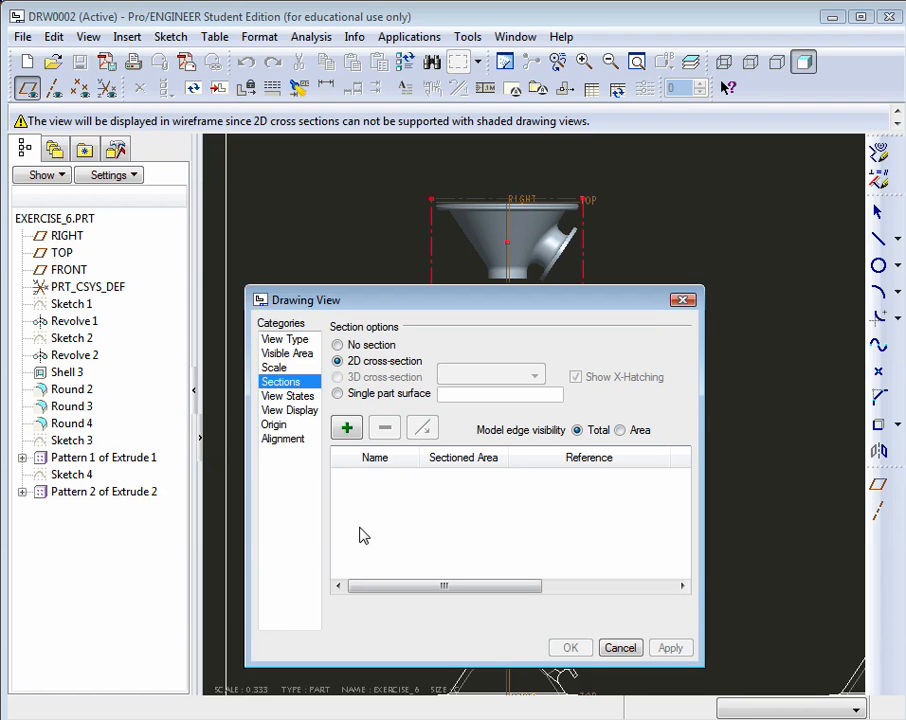
pyautogui.click(347, 429)
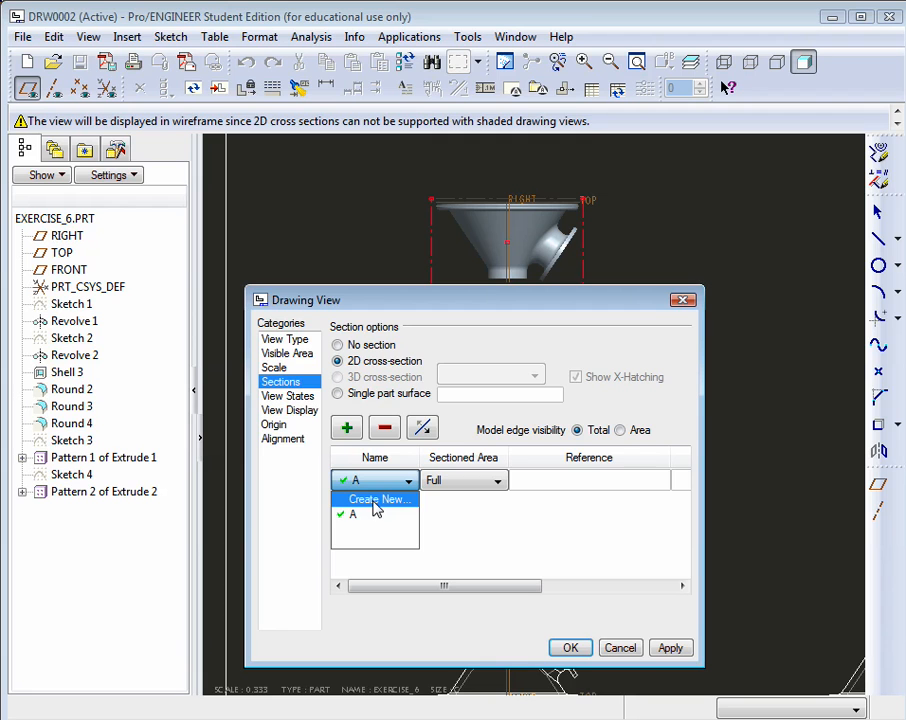
pyautogui.click(374, 500)
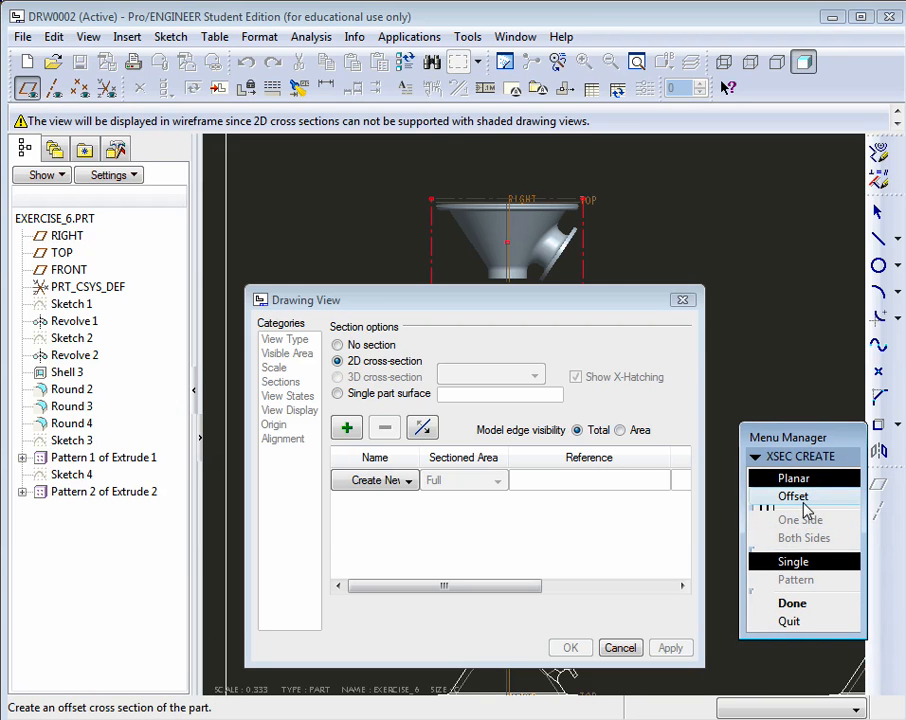
pyautogui.click(795, 605)
# - Name the cross-section B, define it by the FRONT datum plane in the top view, and apply it to the projection view
pyautogui.moveTo(490, 290)
pyautogui.mouseDown()
pyautogui.moveTo(537, 333)
pyautogui.moveTo(728, 333)
pyautogui.moveTo(839, 257)
pyautogui.moveTo(830, 246)
pyautogui.mouseUp()
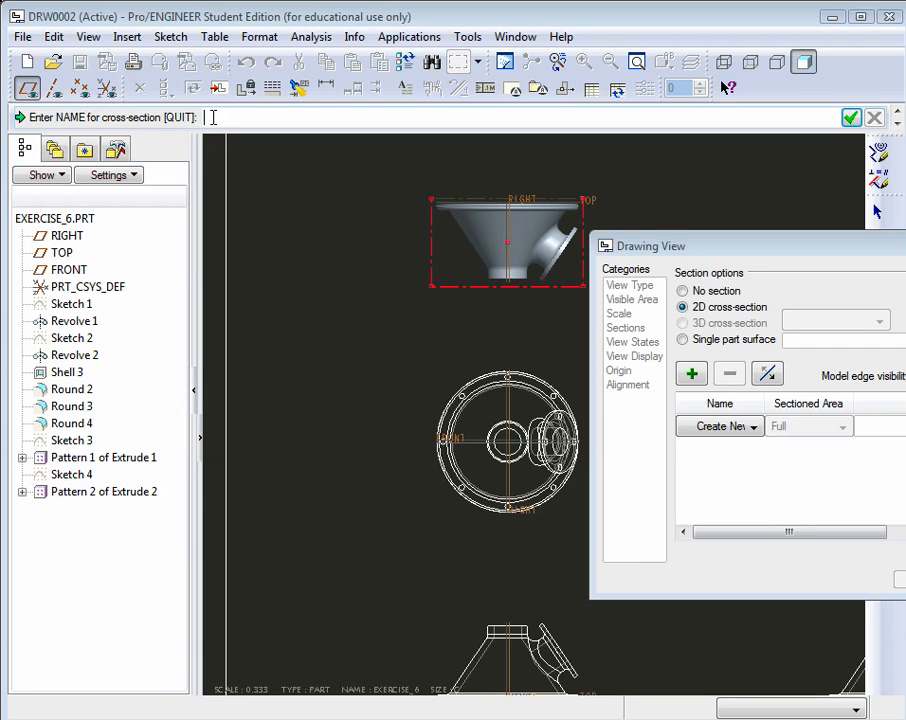
pyautogui.write('B')
pyautogui.click(851, 120)
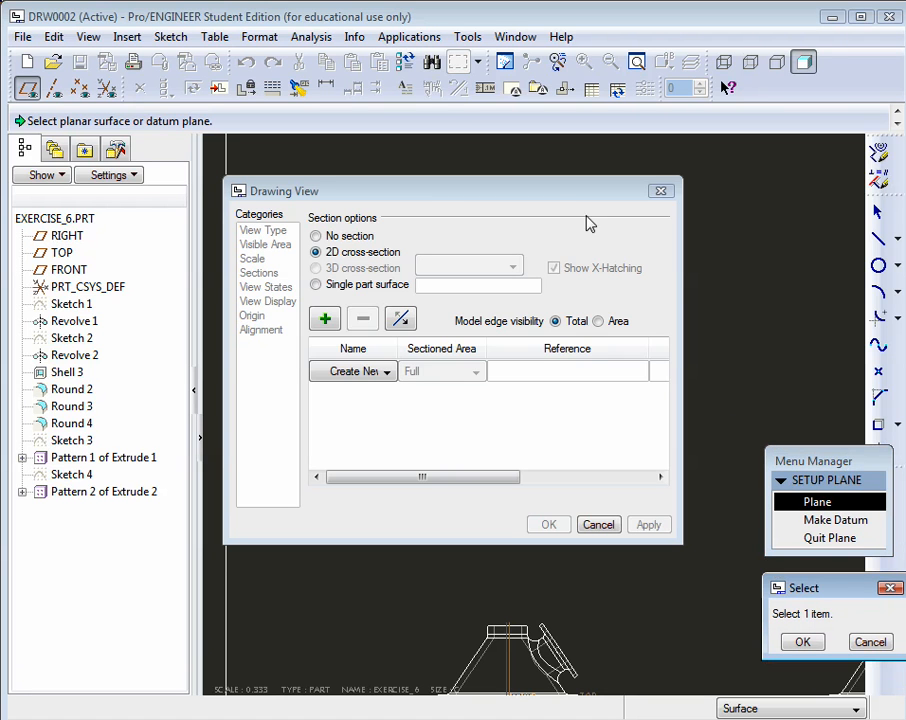
pyautogui.moveTo(554, 197)
pyautogui.mouseDown()
pyautogui.moveTo(797, 143)
pyautogui.moveTo(905, 39)
pyautogui.mouseUp()
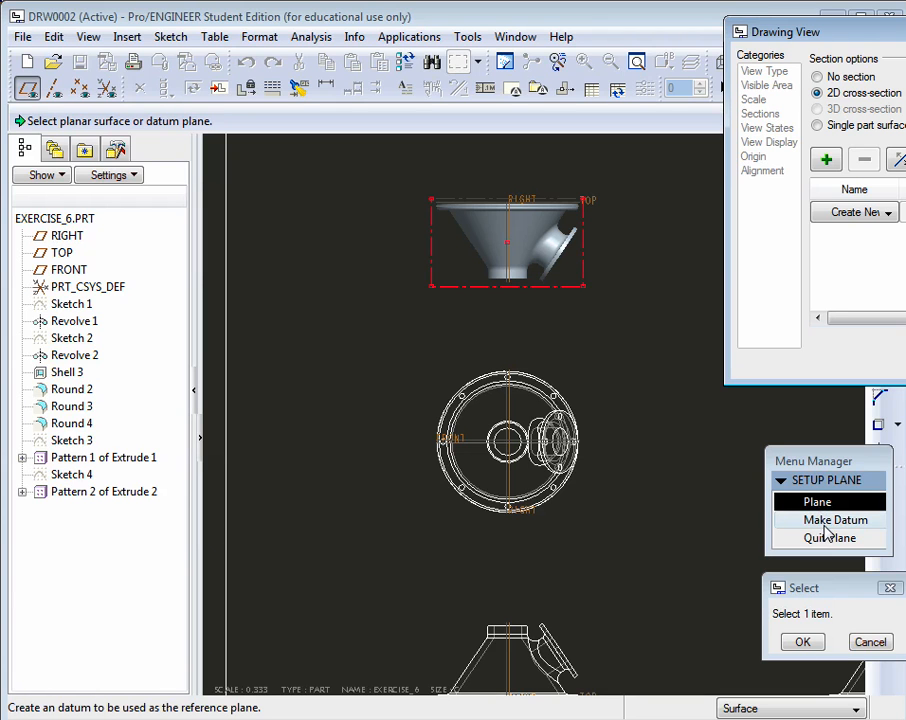
pyautogui.click(818, 502)
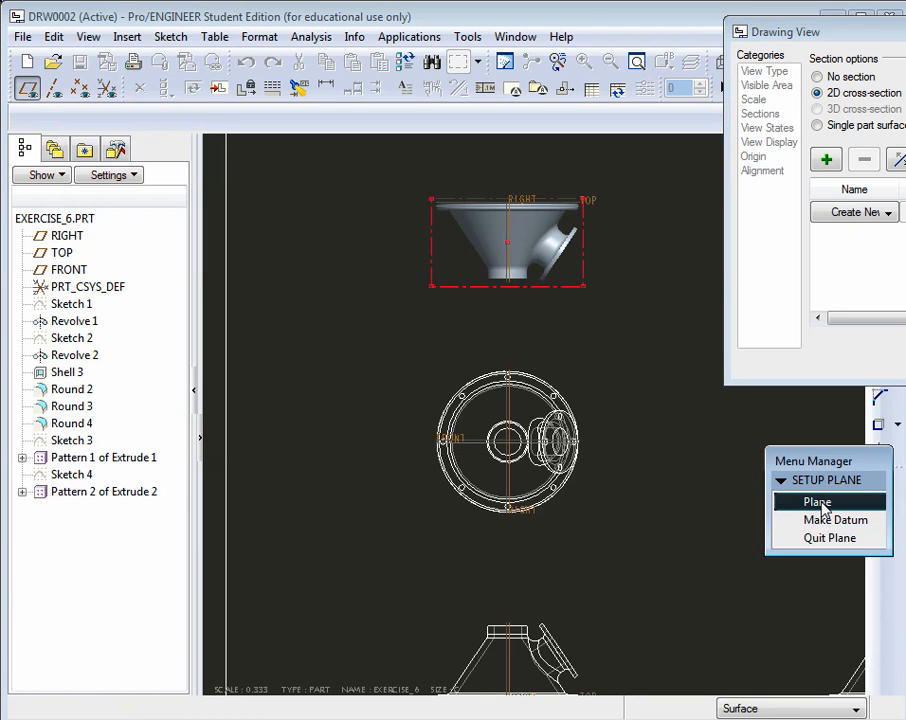
pyautogui.click(482, 449)
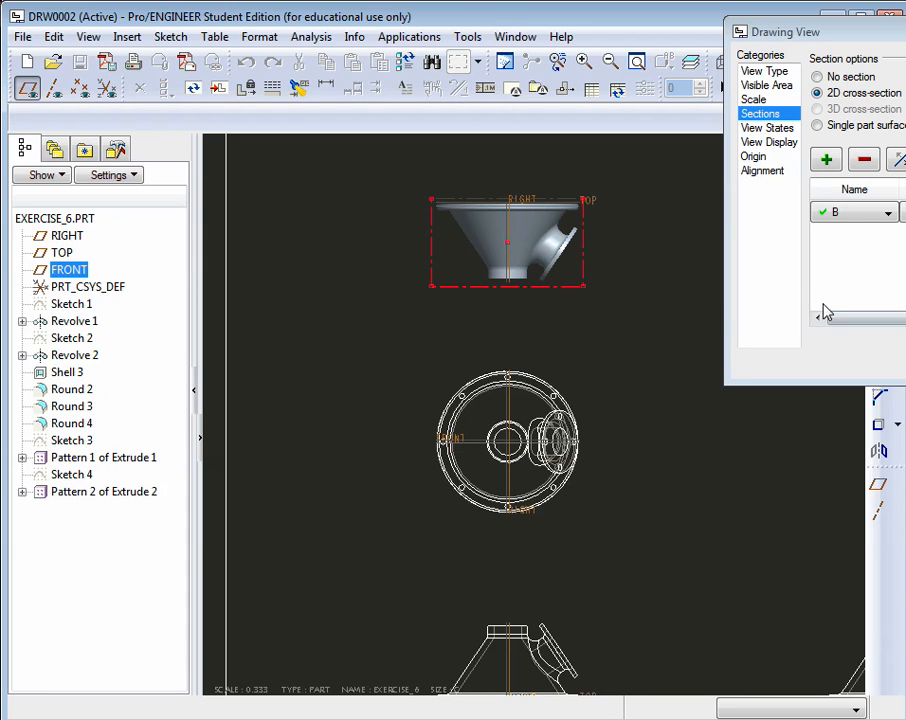
pyautogui.click(905, 367)
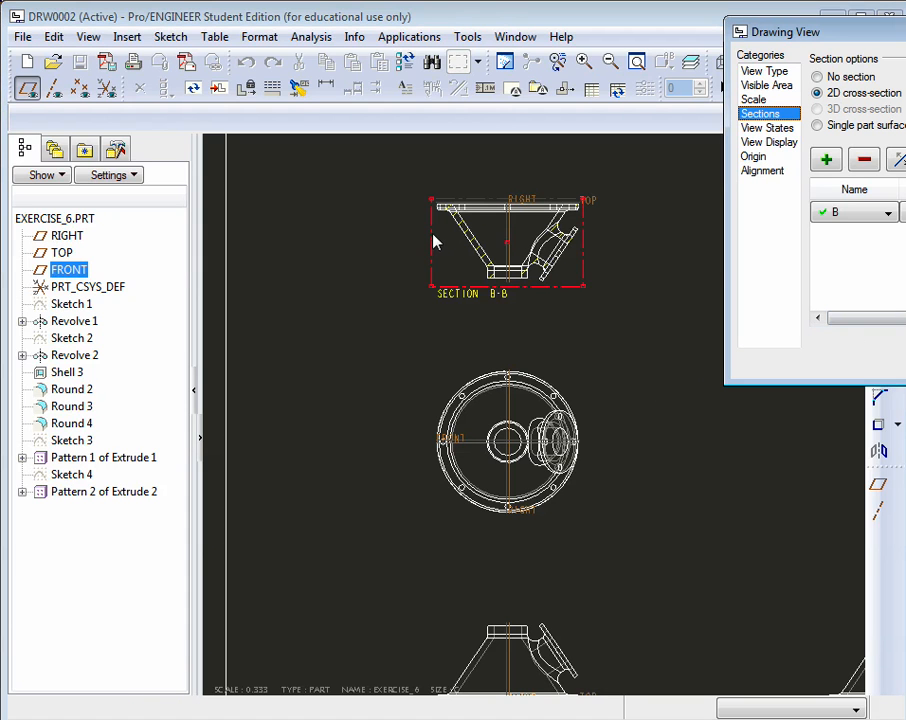
# - Set the section view's display style to no hidden lines, apply it, and close the view properties
pyautogui.scroll(2, 617, 256)
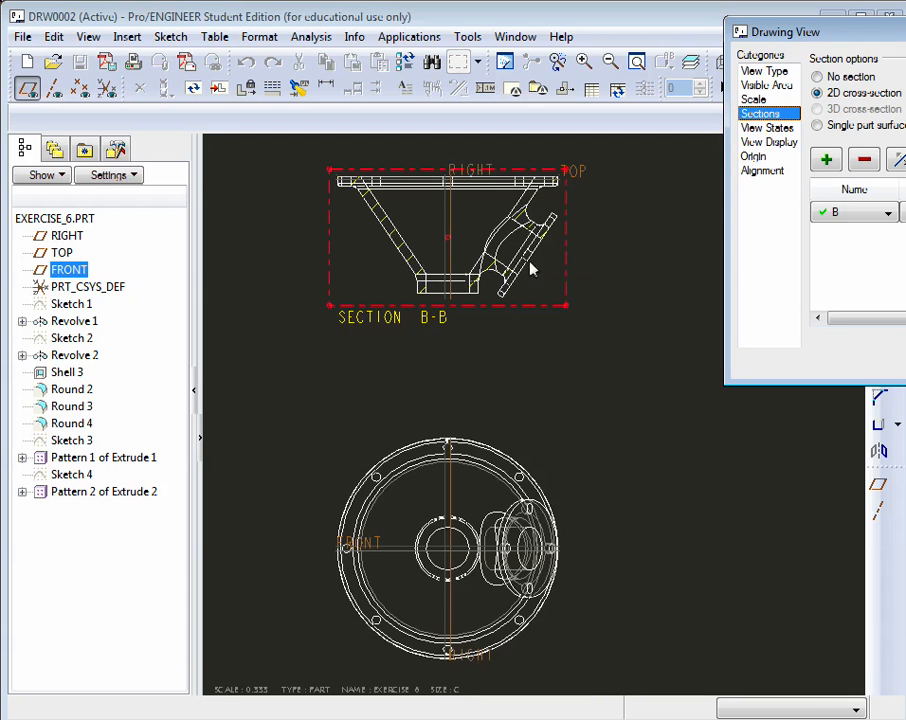
pyautogui.click(765, 130)
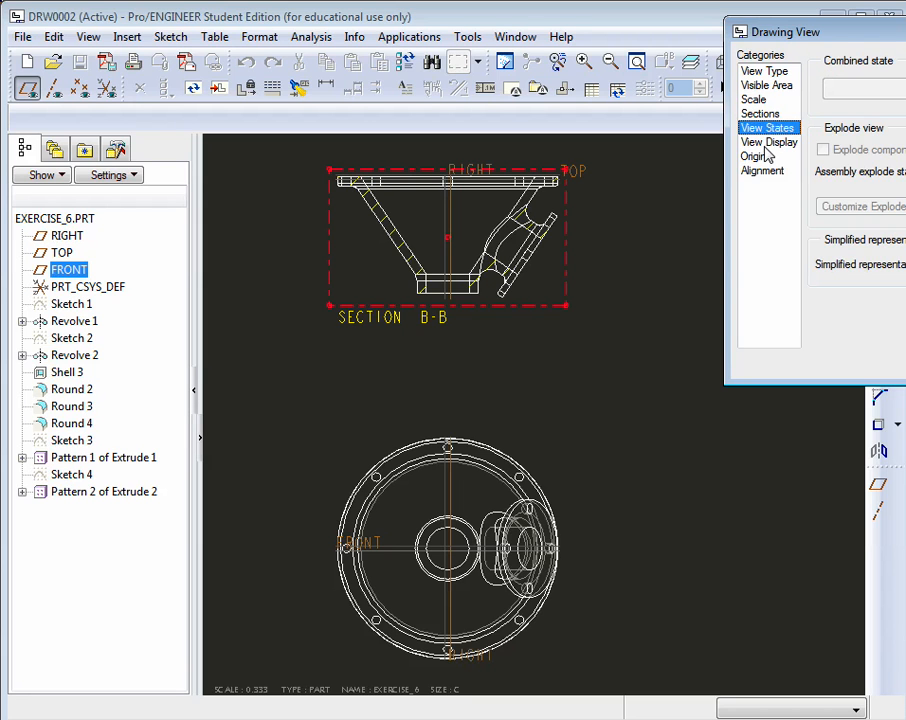
pyautogui.click(766, 145)
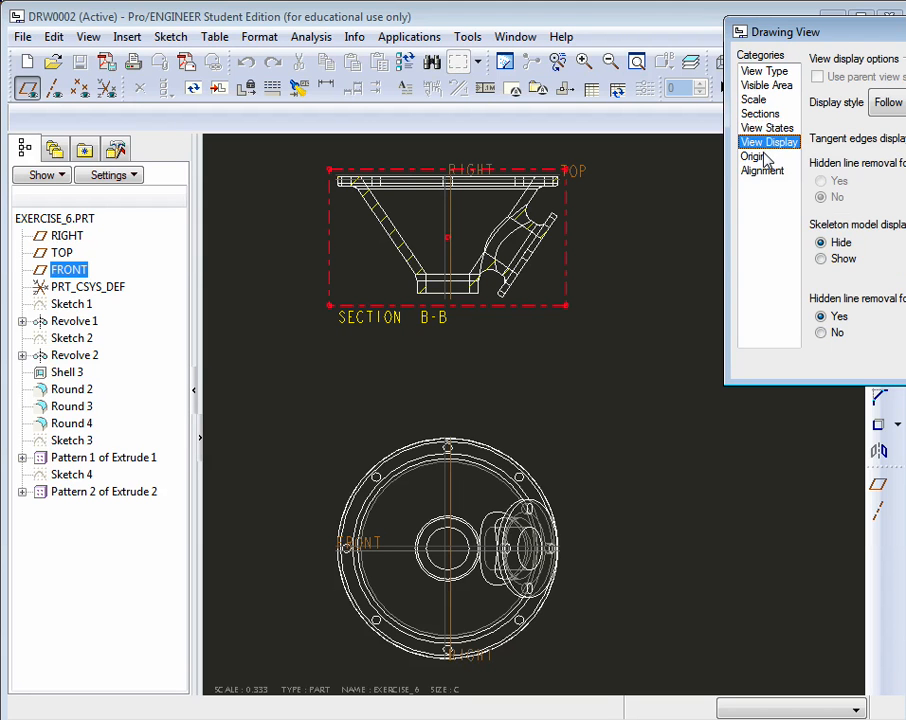
pyautogui.click(888, 102)
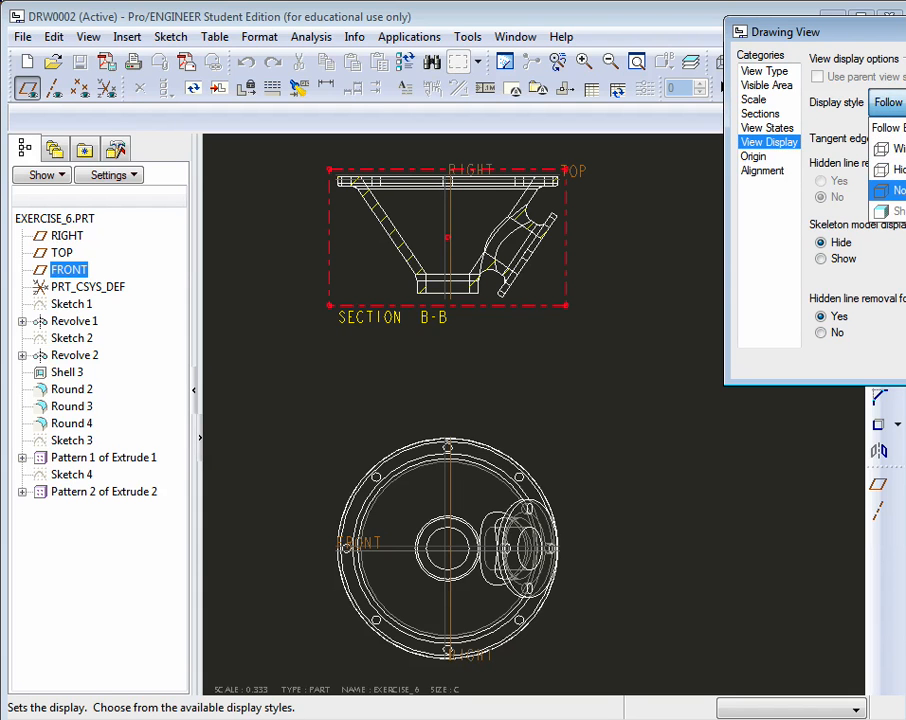
pyautogui.click(893, 190)
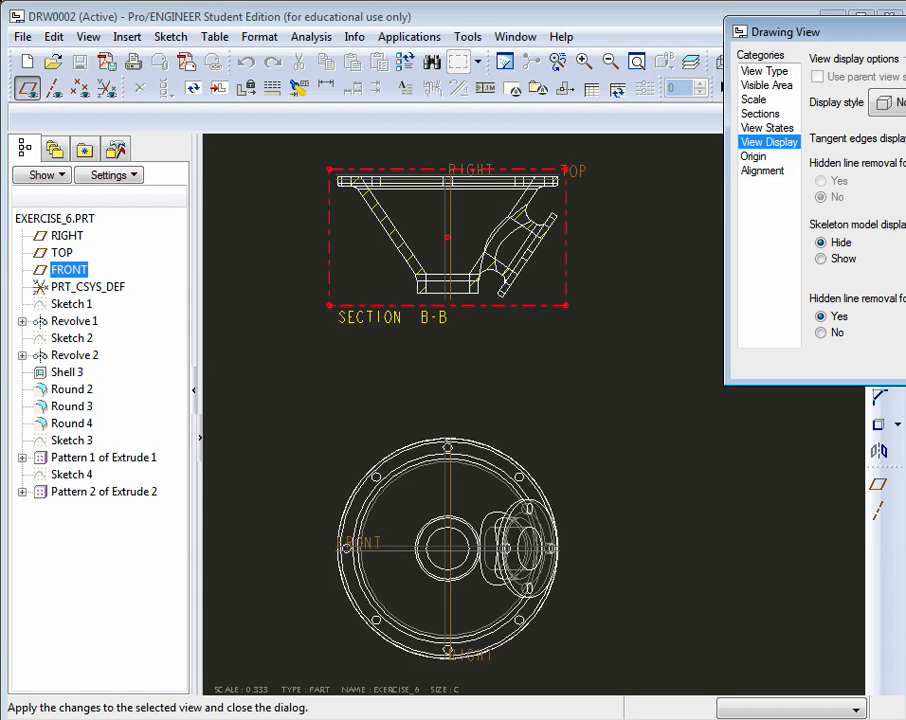
pyautogui.click(755, 158)
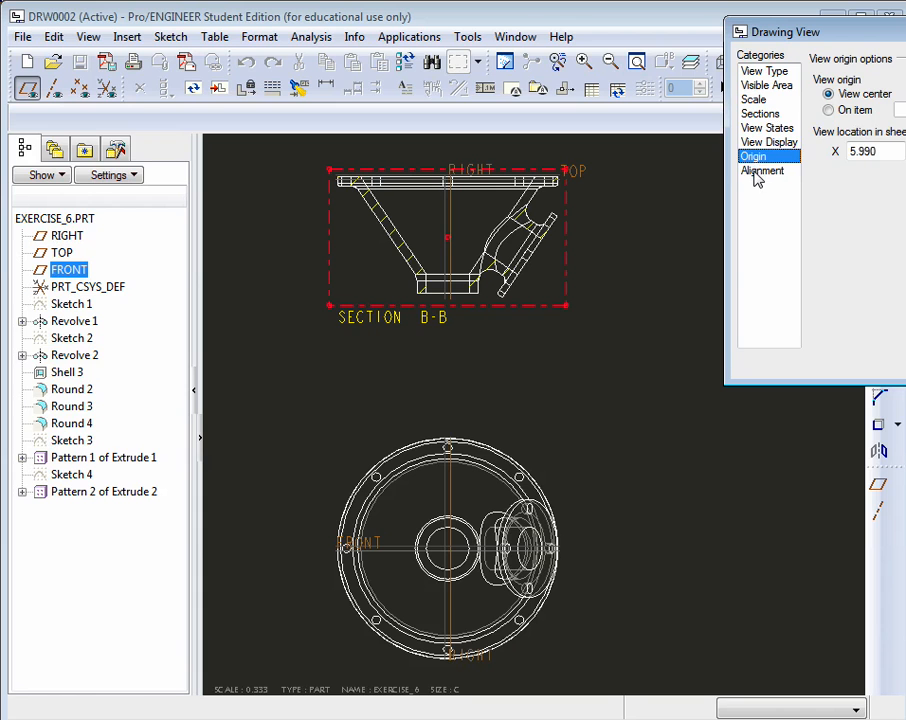
pyautogui.click(755, 171)
pyautogui.click(758, 129)
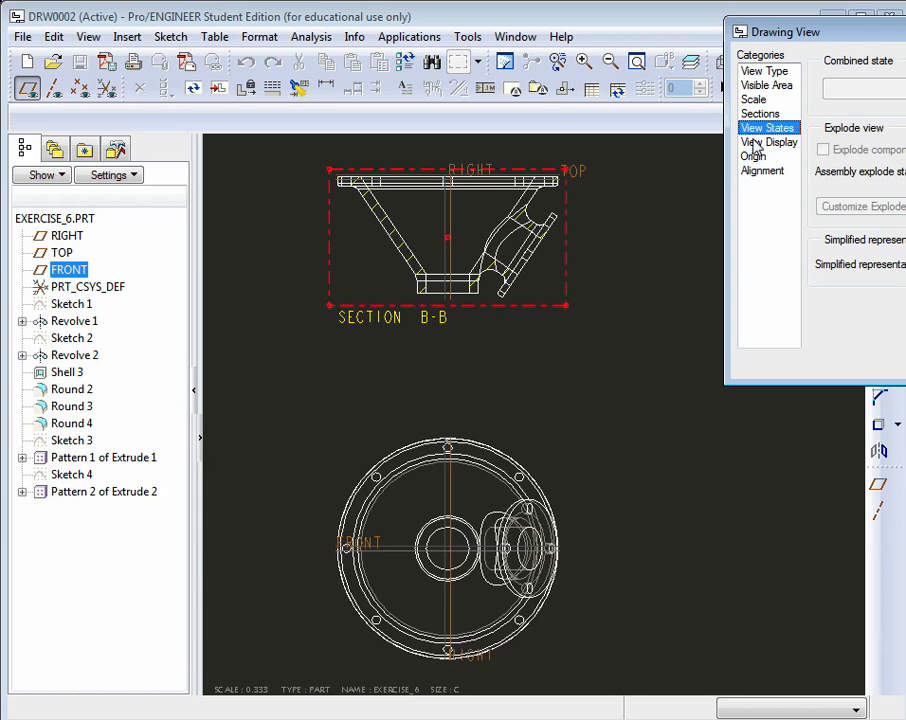
pyautogui.click(757, 143)
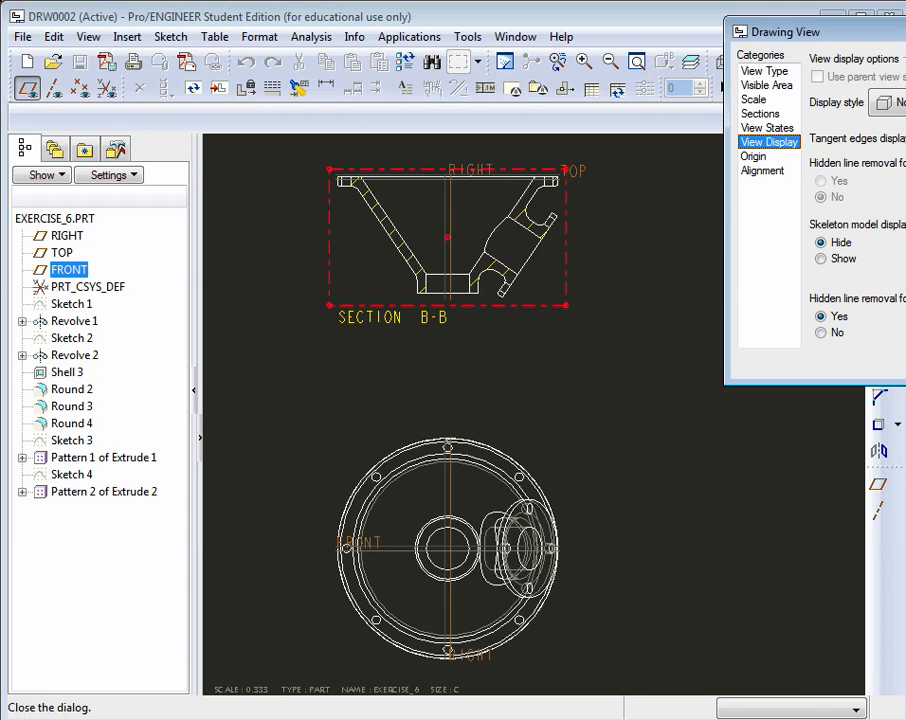
pyautogui.click(905, 367)
pyautogui.click(630, 317)
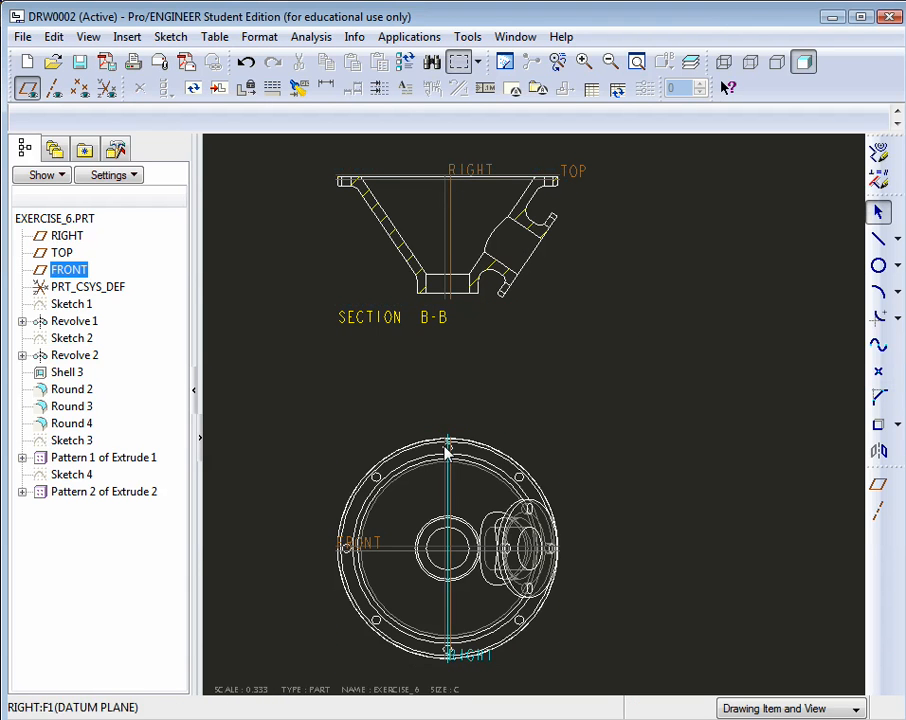
# - Hide the datum planes and move the SECTION B-B note to be centred beneath the section view
pyautogui.click(28, 89)
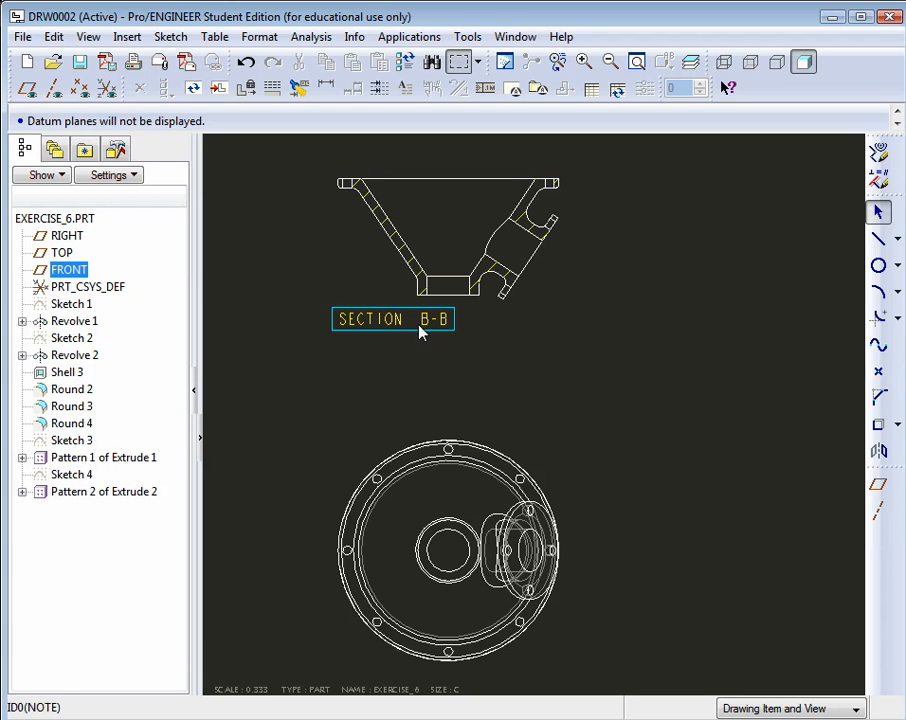
pyautogui.click(386, 320)
pyautogui.moveTo(386, 320); pyautogui.dragTo(452, 323)
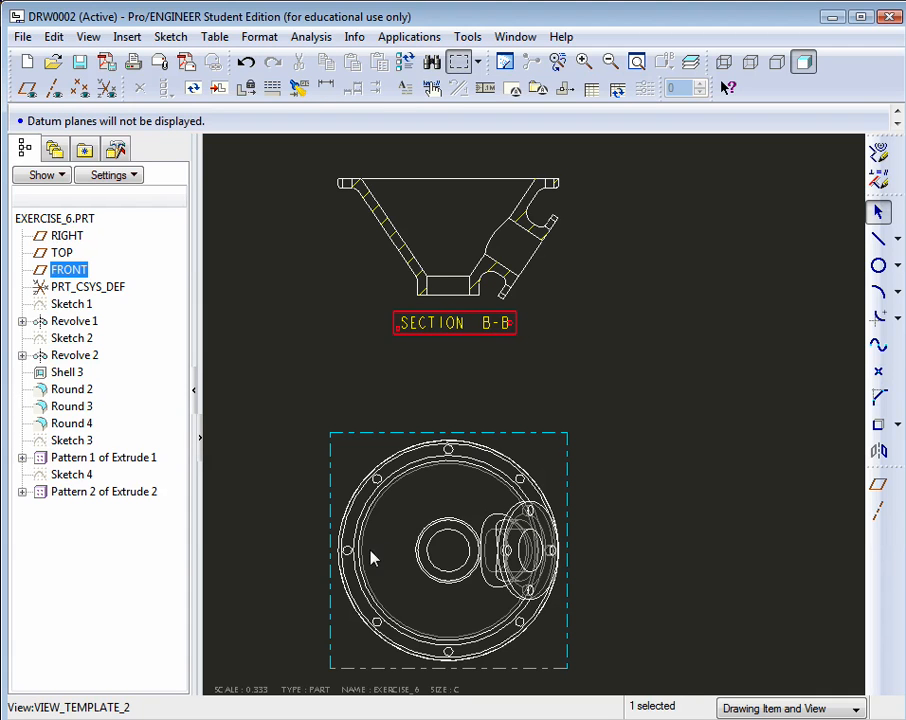
# - Add section arrows for the SECTION B-B view, placing them on the circular view beneath it
pyautogui.click(552, 291)
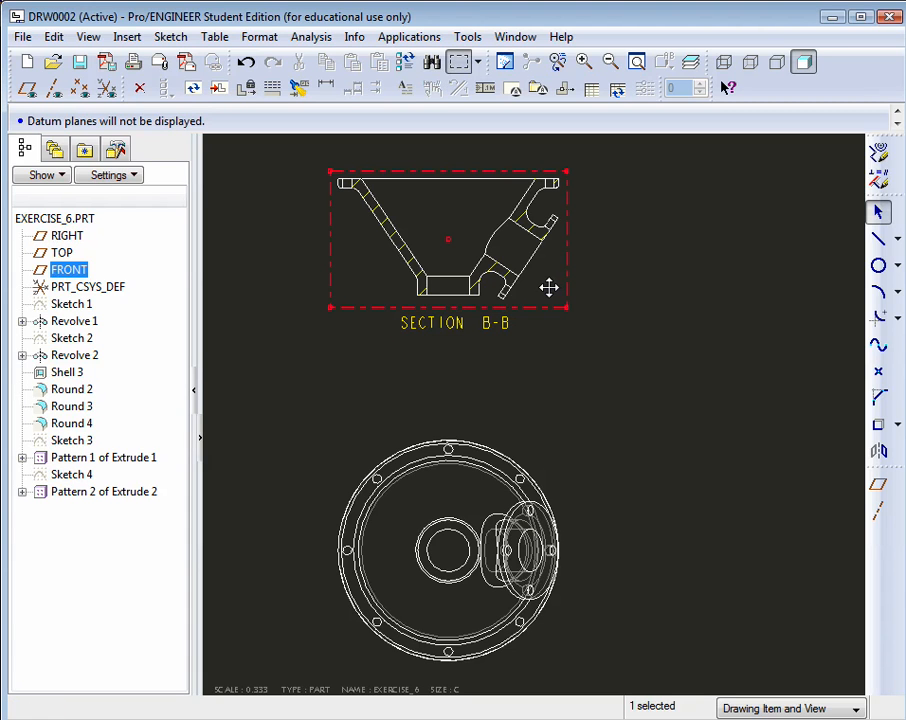
pyautogui.rightClick(549, 289)
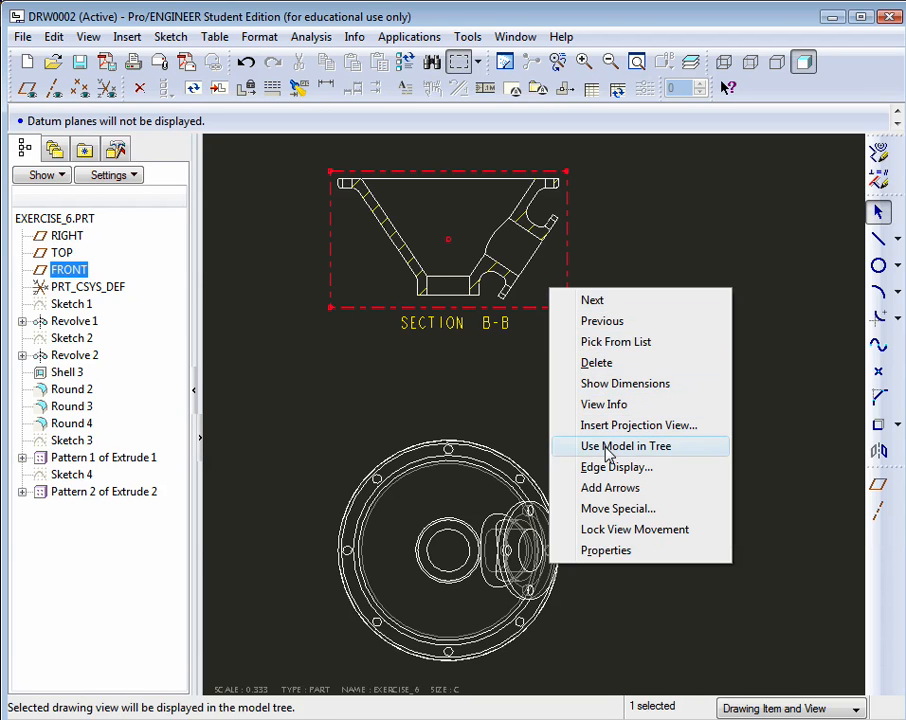
pyautogui.click(618, 496)
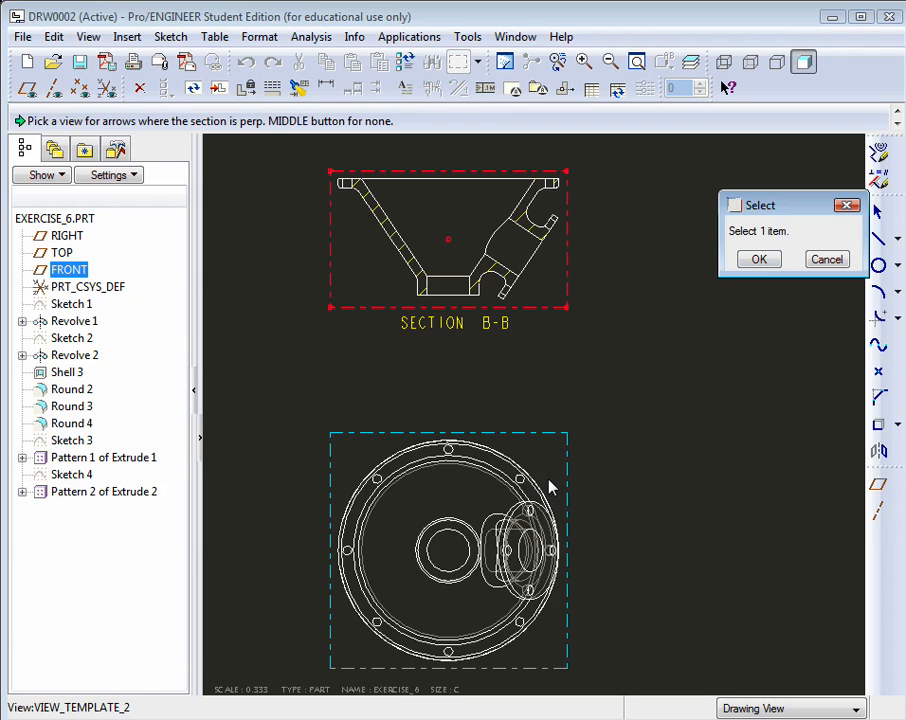
pyautogui.click(467, 554)
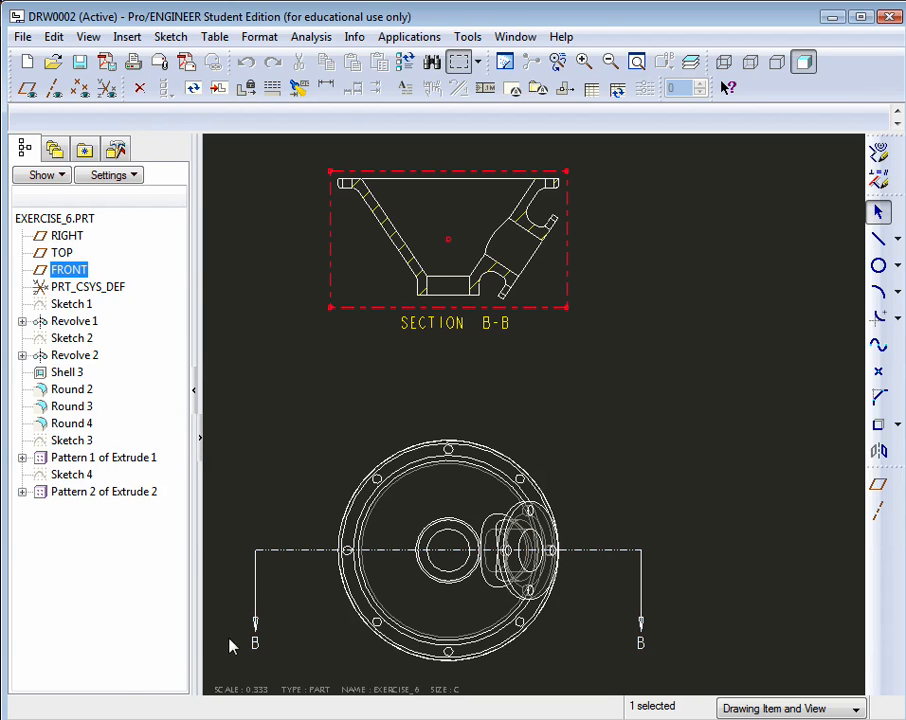
# - Move both B section arrows inward so they sit closer to the circular view's outer edges
pyautogui.click(641, 624)
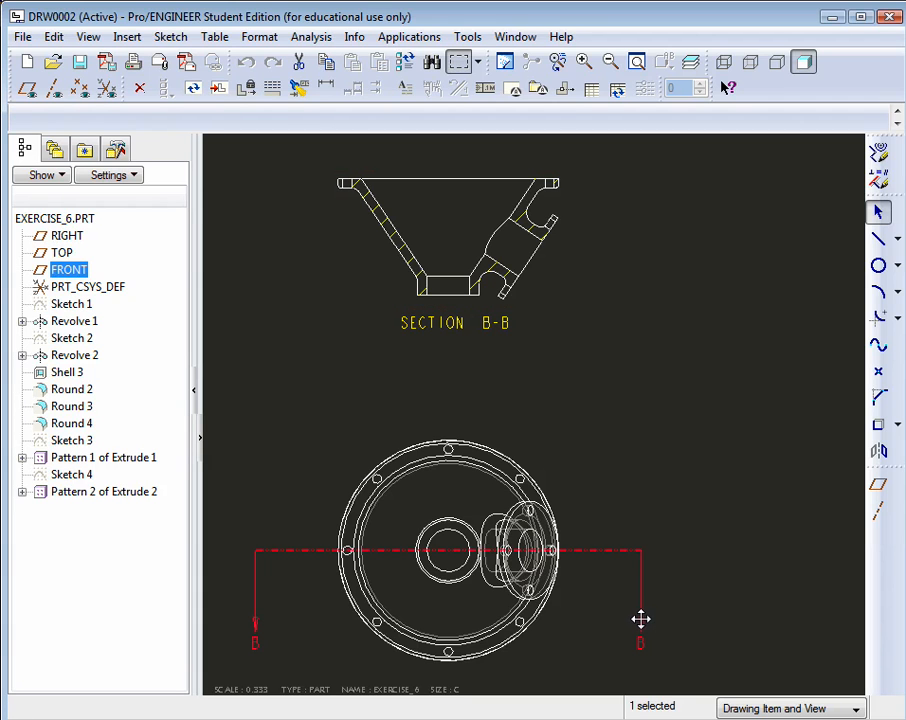
pyautogui.moveTo(641, 624); pyautogui.dragTo(583, 630)
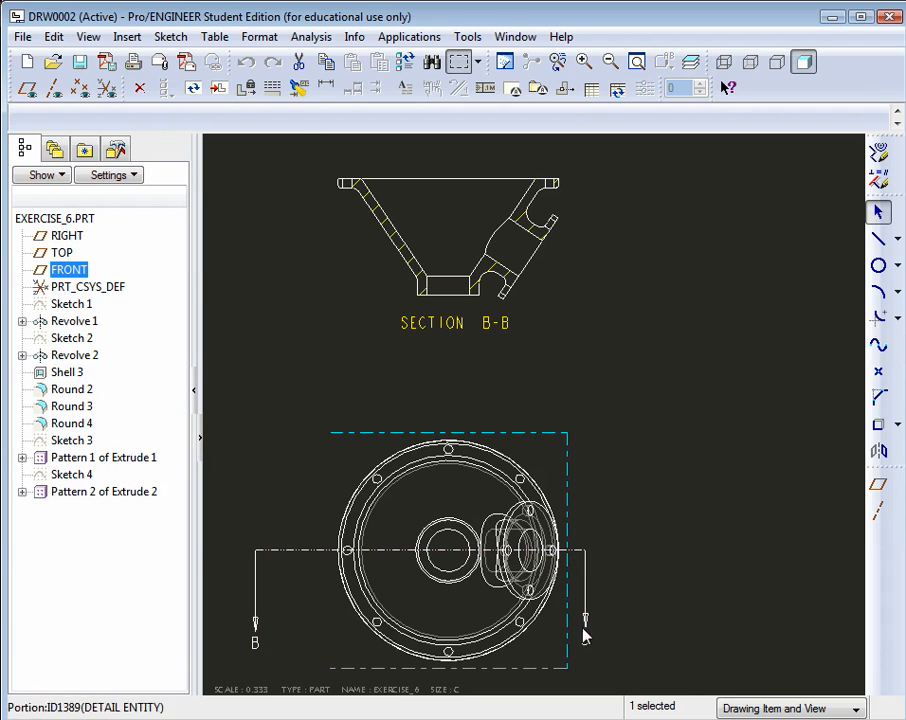
pyautogui.moveTo(258, 625)
pyautogui.mouseDown()
pyautogui.moveTo(277, 629)
pyautogui.moveTo(301, 609)
pyautogui.moveTo(306, 628)
pyautogui.mouseUp()
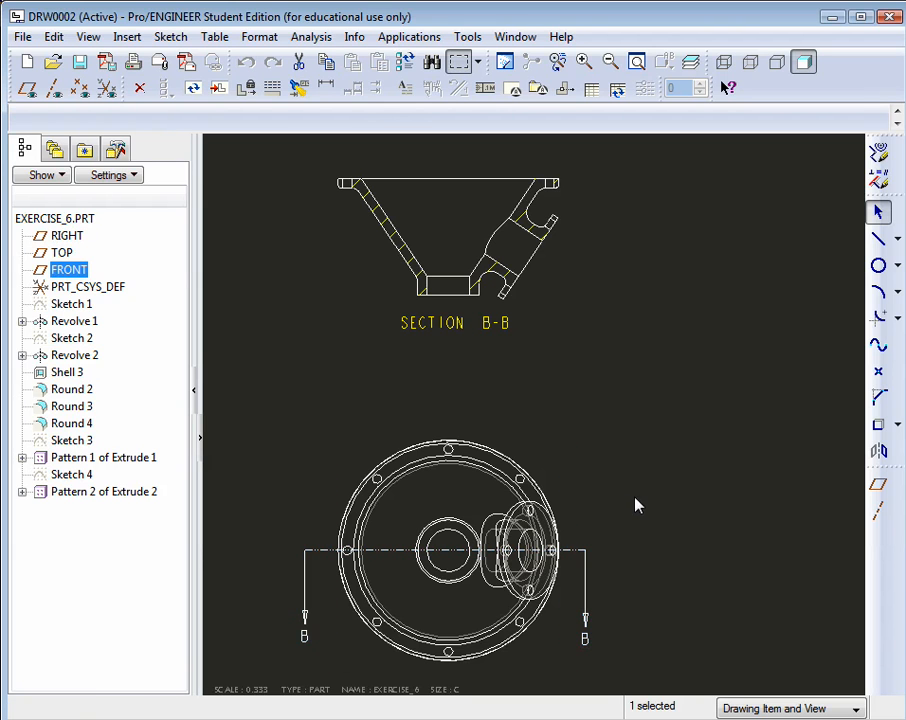
pyautogui.click(669, 524)
# - Start a detailed view with its centre point on the rounded edge where the angled branch meets the wall in SECTION B-B
pyautogui.scroll(1, 667, 521)
pyautogui.scroll(1, 655, 517)
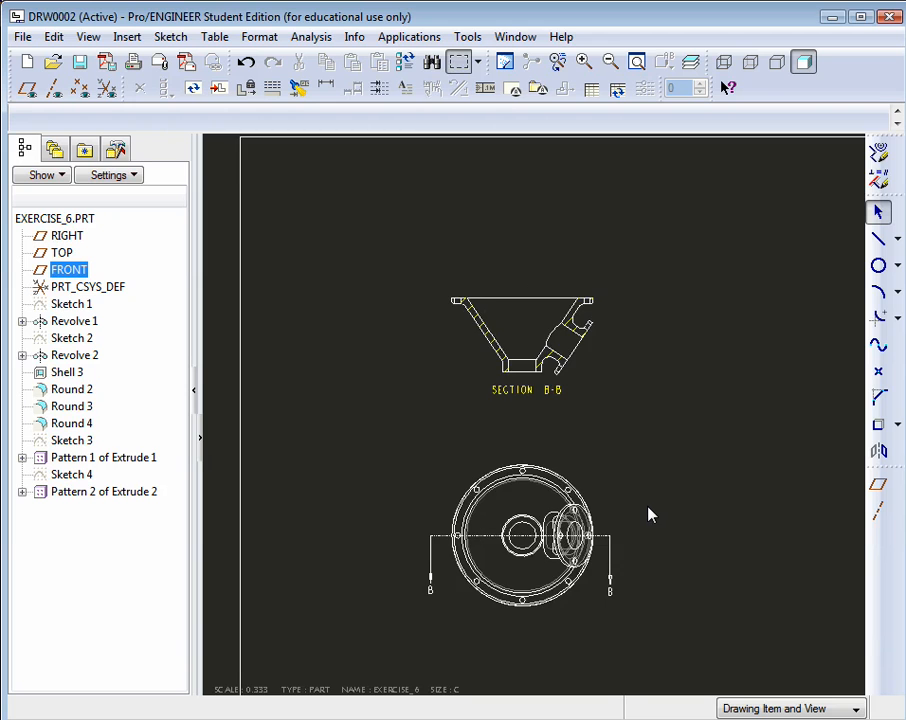
pyautogui.scroll(1, 645, 480)
pyautogui.scroll(-1, 722, 332)
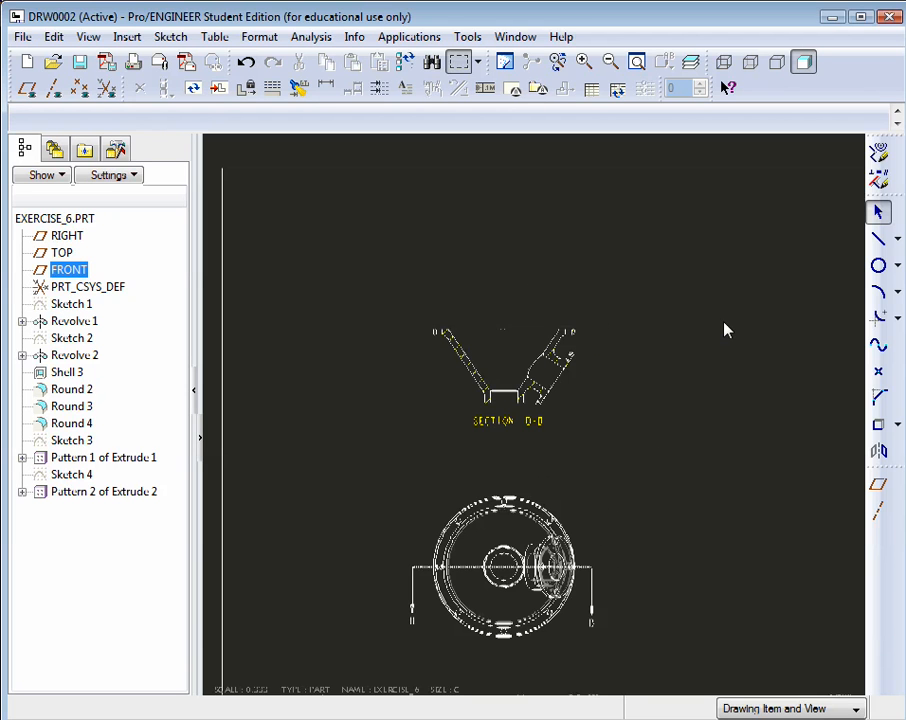
pyautogui.scroll(1, 721, 328)
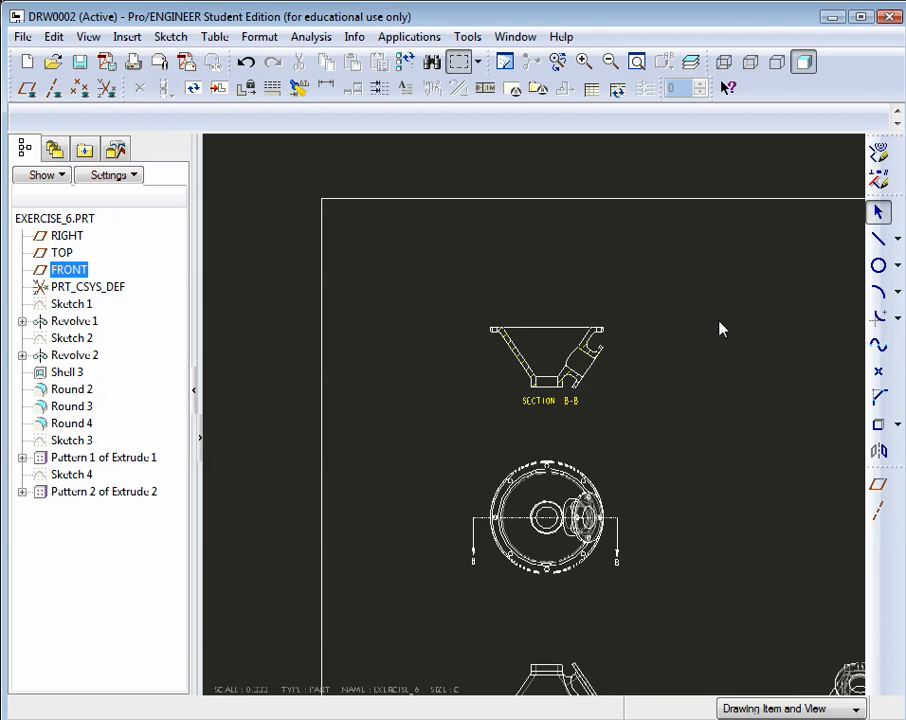
pyautogui.scroll(-2, 729, 334)
pyautogui.scroll(-1, 730, 337)
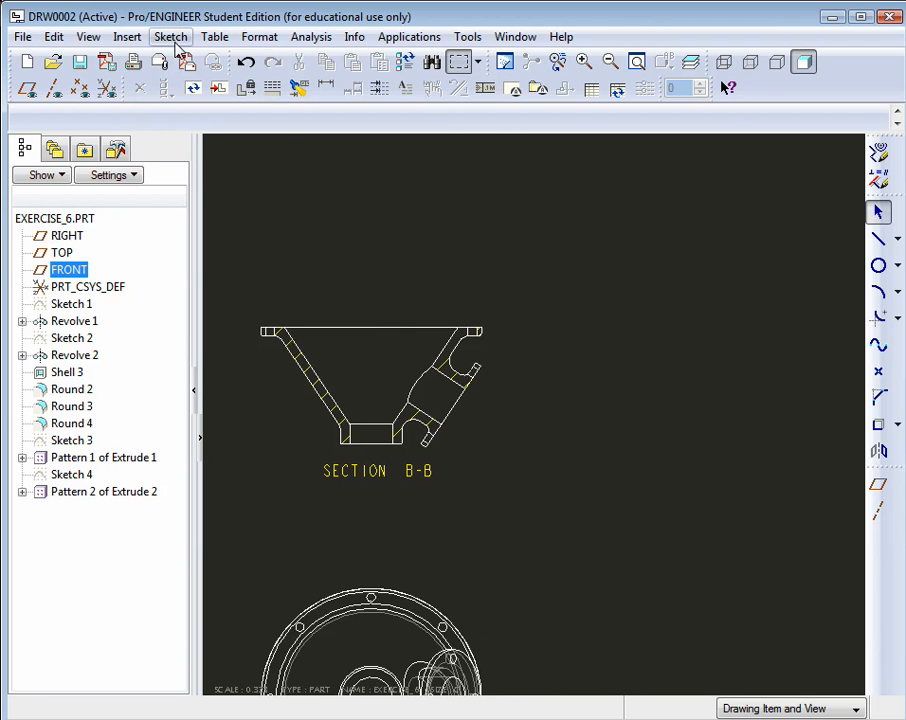
pyautogui.click(128, 38)
pyautogui.moveTo(172, 144)
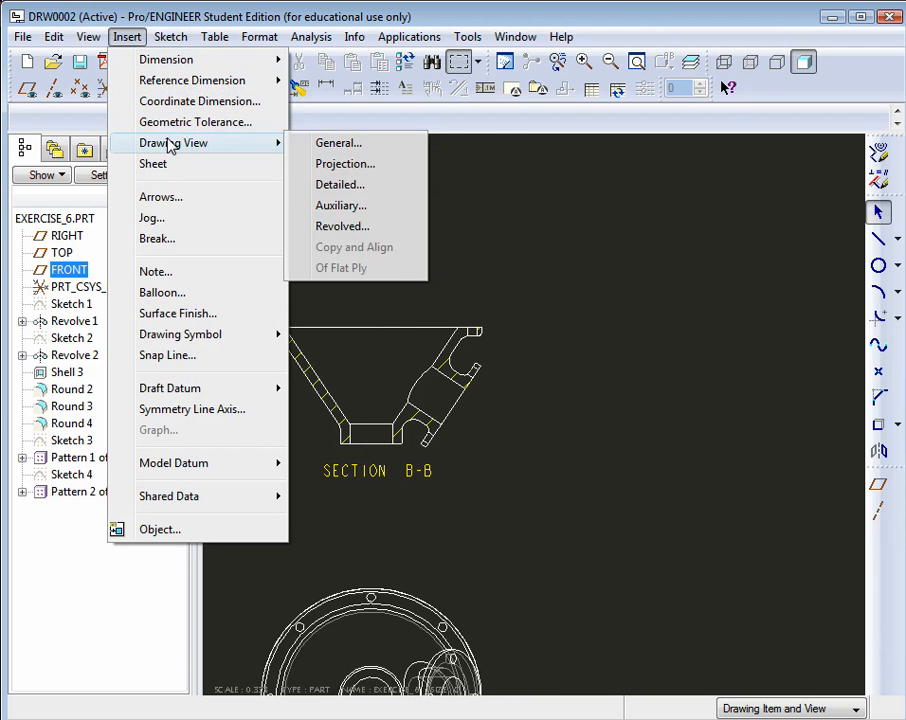
pyautogui.click(333, 187)
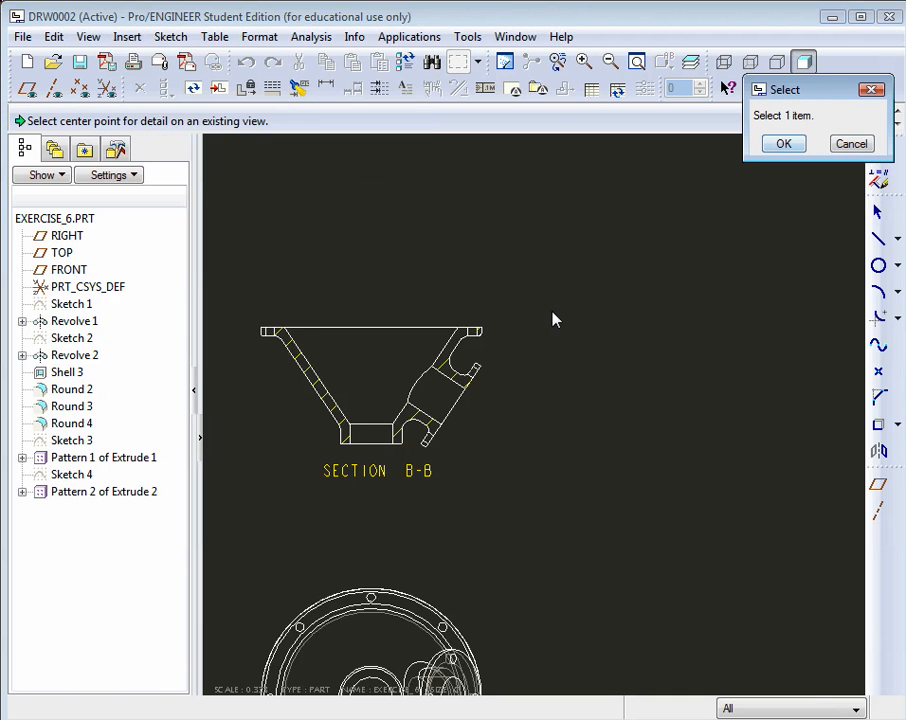
pyautogui.click(450, 368)
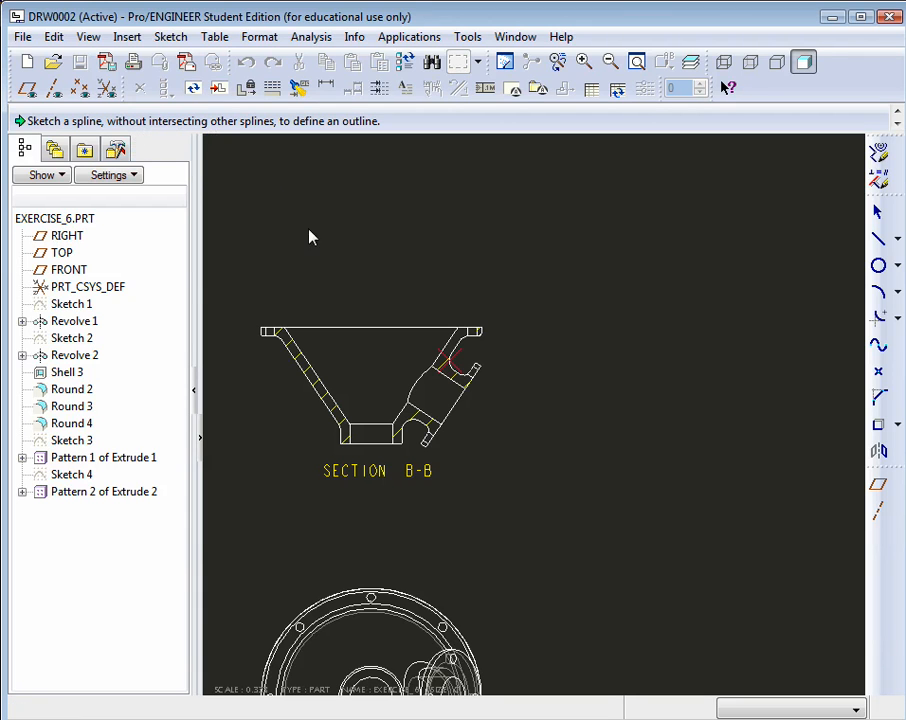
# - Sketch a closed spline around the centre point, enclosing the top flange corner and the upper part of the angled branch
pyautogui.click(432, 315)
pyautogui.click(402, 358)
pyautogui.click(453, 403)
pyautogui.click(505, 362)
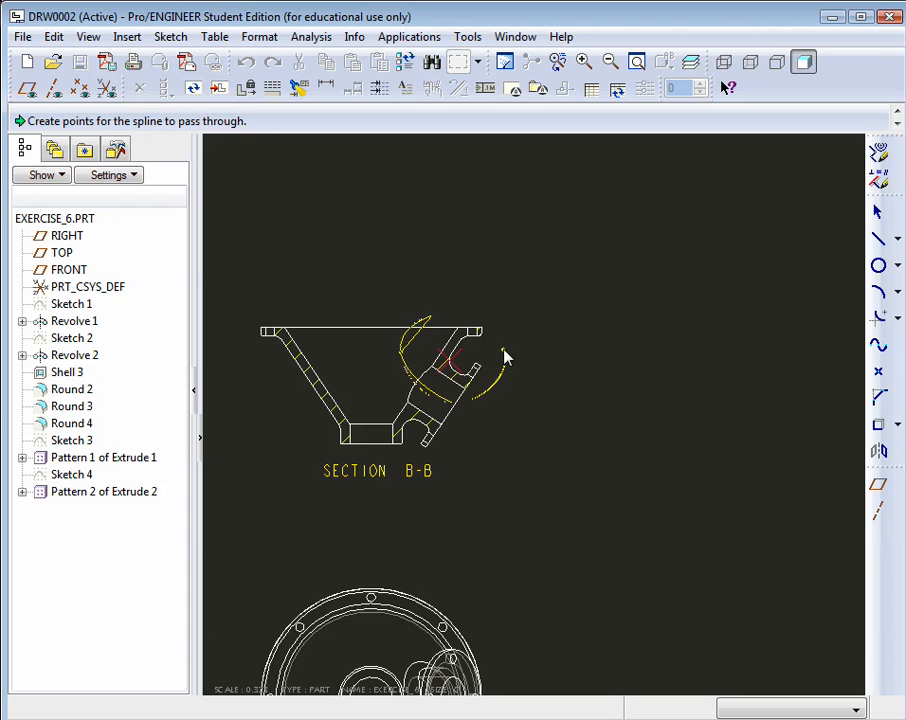
pyautogui.click(441, 321)
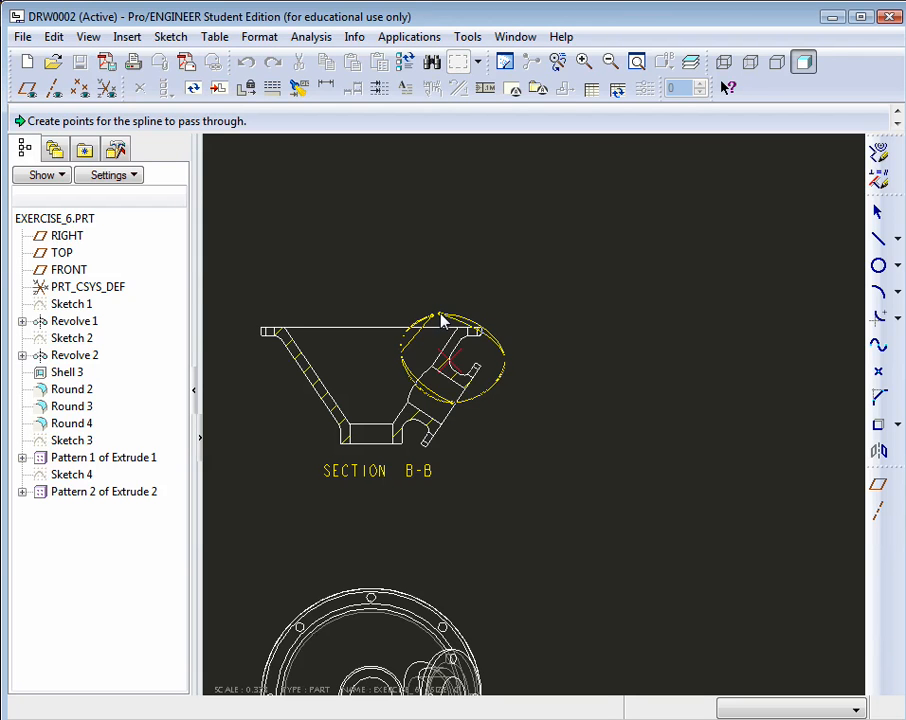
pyautogui.middleClick(442, 320)
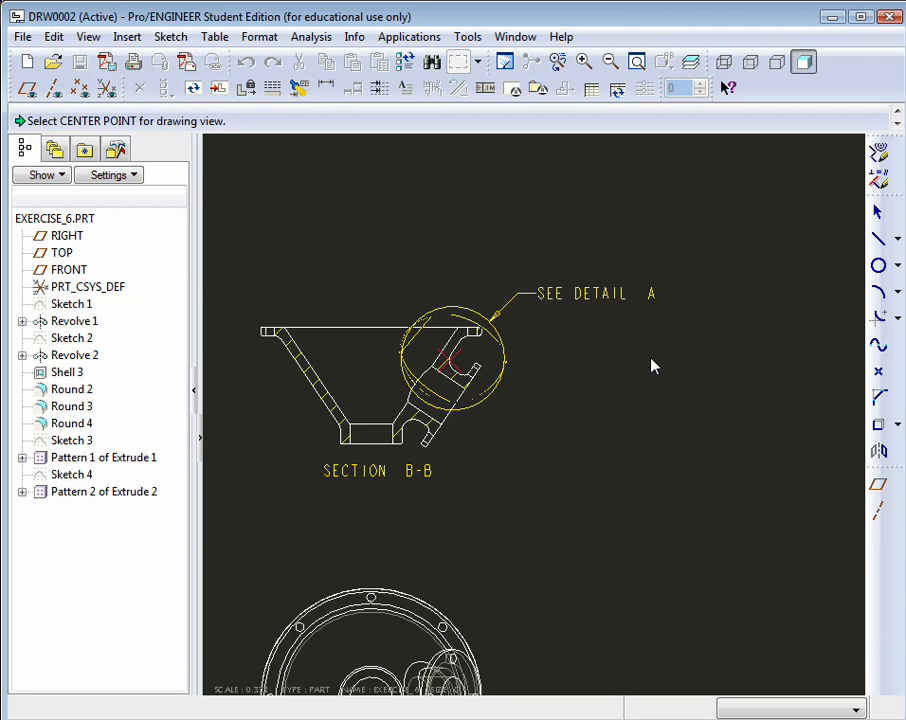
# - Place the detail view to the right of SECTION B-B and move its DETAIL A note to be centred beneath it
pyautogui.scroll(-3, 650, 370)
pyautogui.scroll(-1, 700, 408)
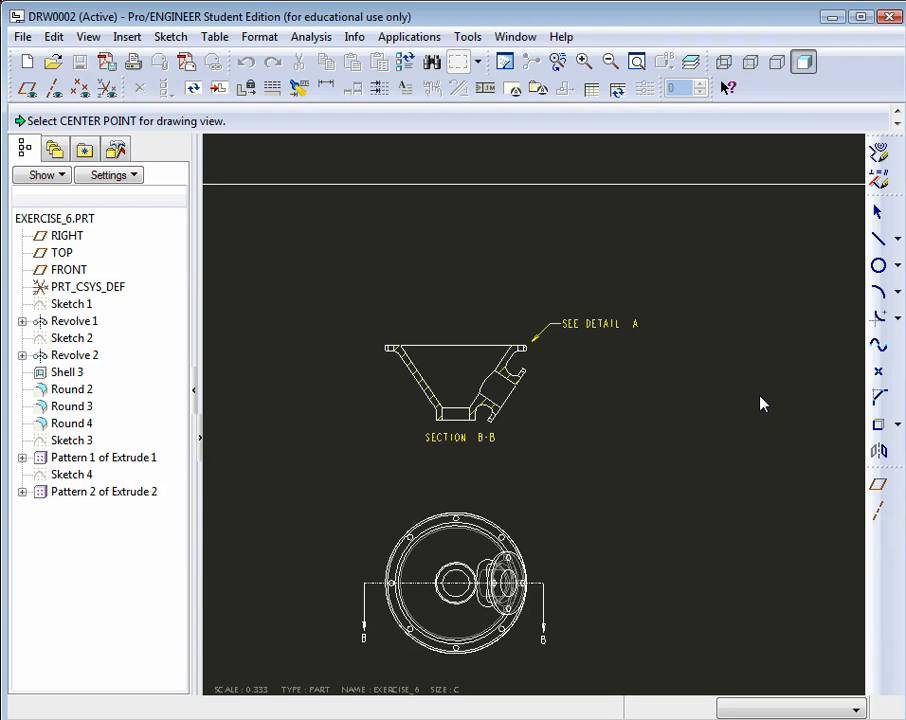
pyautogui.click(760, 399)
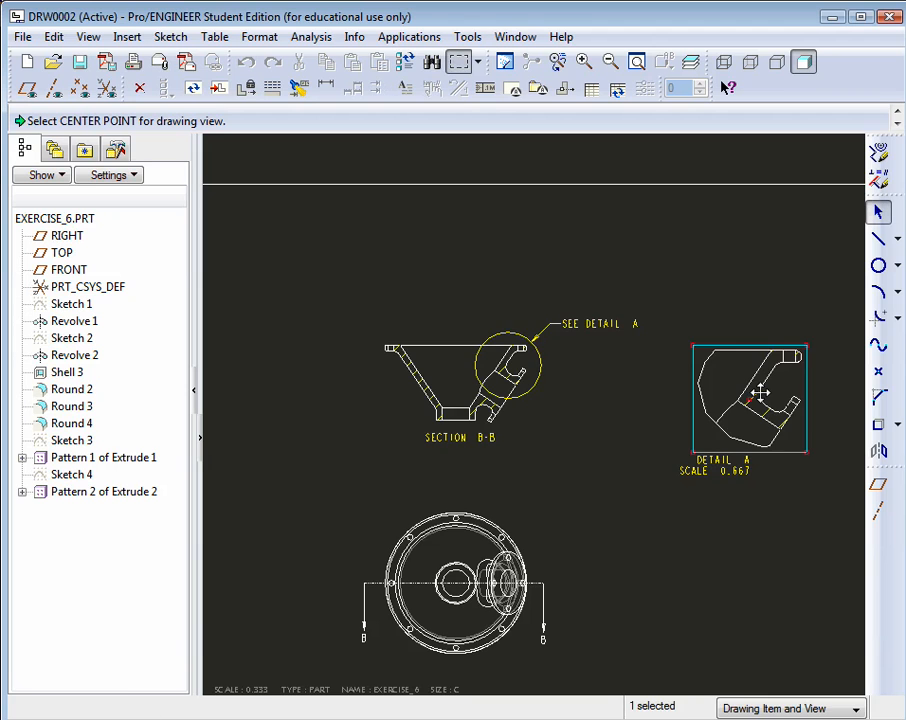
pyautogui.scroll(2, 795, 490)
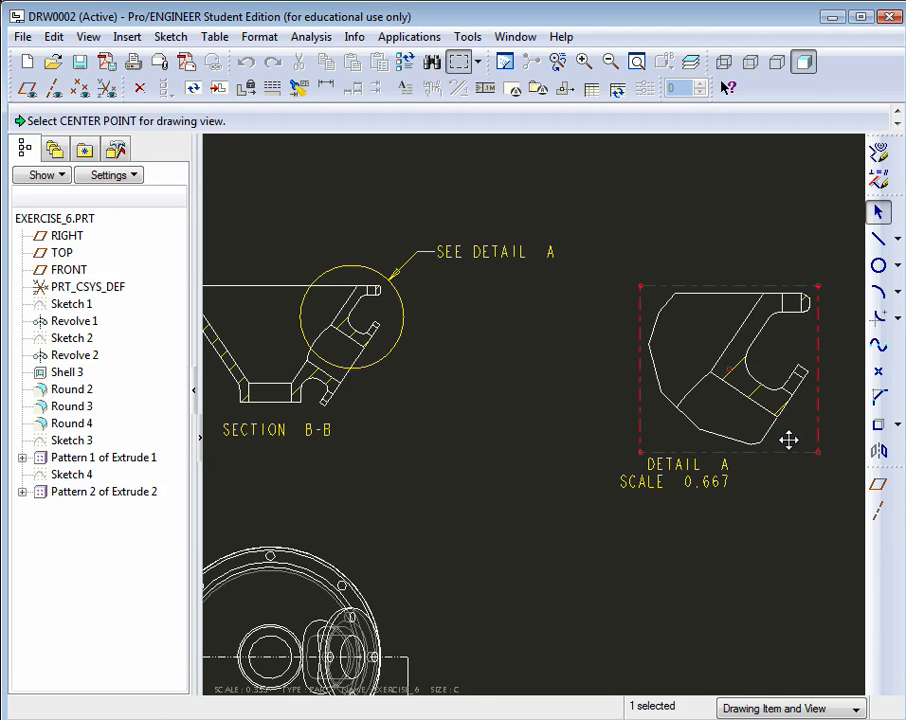
pyautogui.click(685, 475)
pyautogui.moveTo(650, 467); pyautogui.dragTo(736, 481)
pyautogui.click(633, 516)
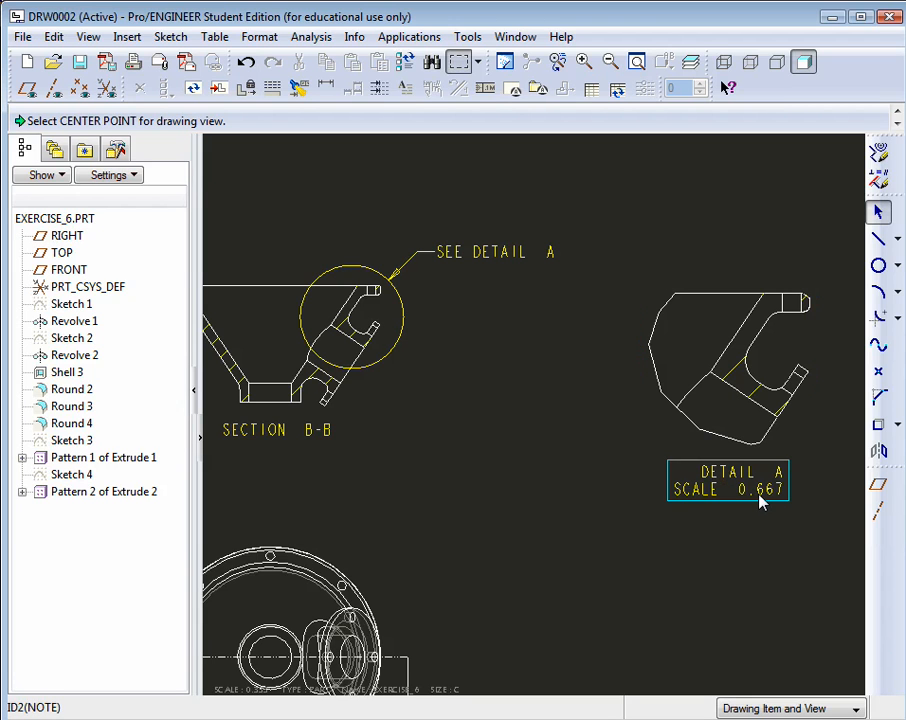
# - Set the custom scale of detail view A to 1, apply it, and close the view properties
pyautogui.click(787, 360)
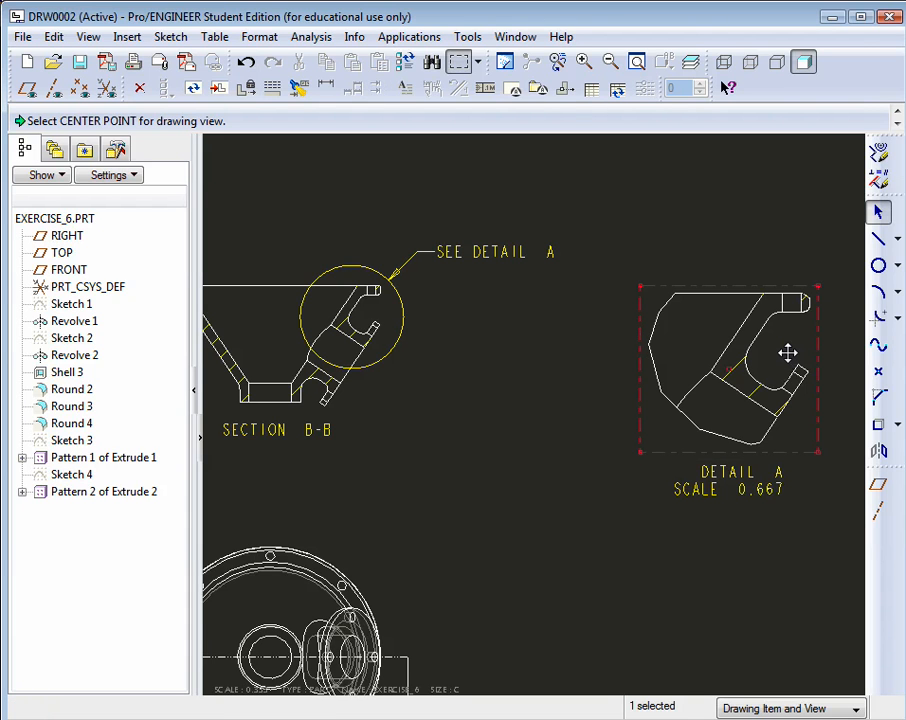
pyautogui.rightClick(788, 354)
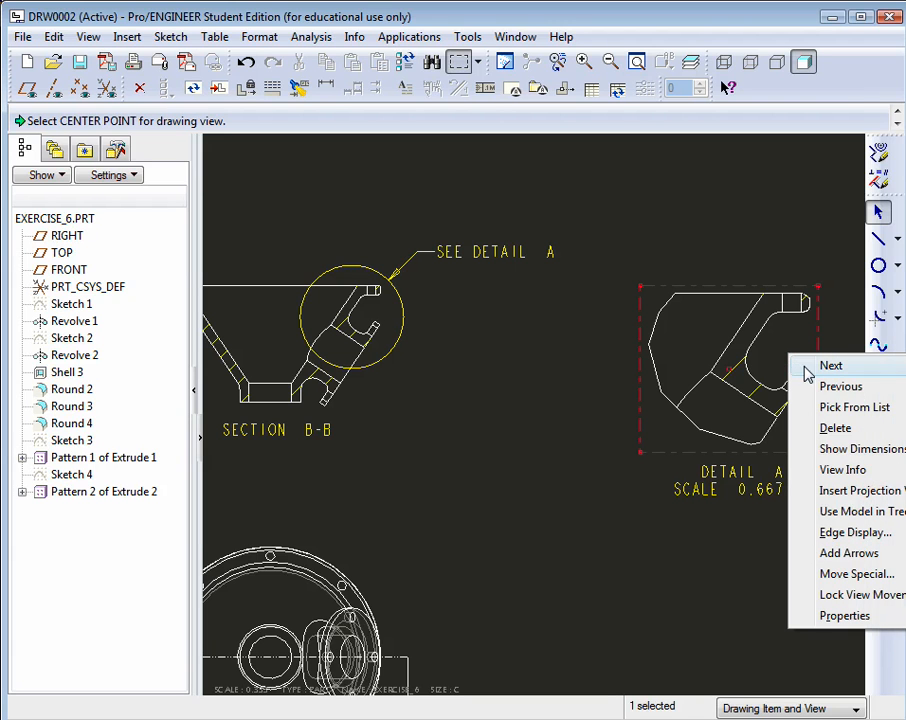
pyautogui.click(836, 617)
pyautogui.moveTo(532, 204); pyautogui.dragTo(434, 234)
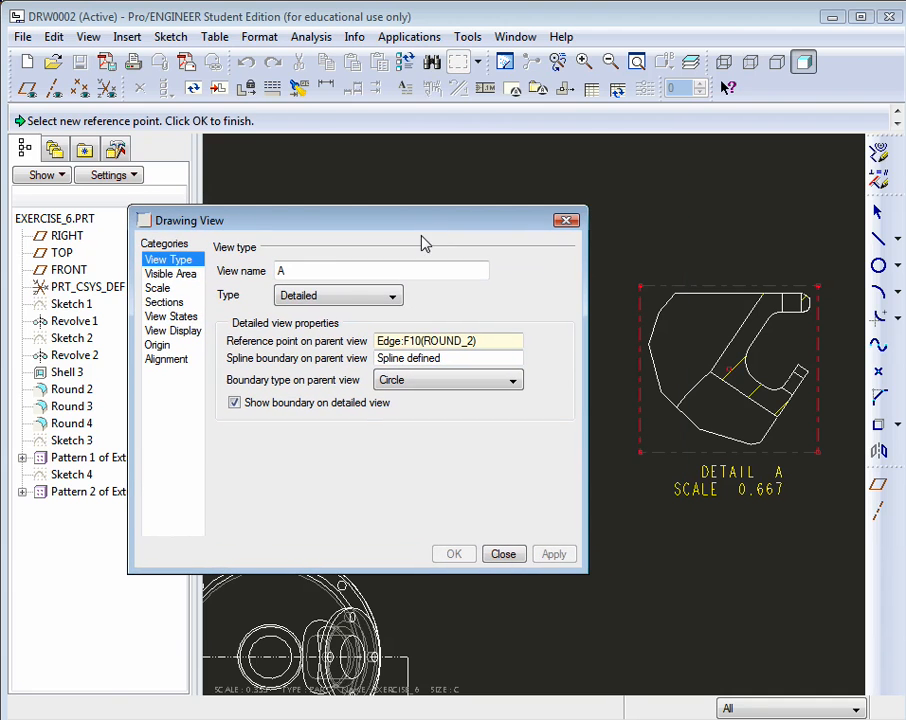
pyautogui.click(158, 289)
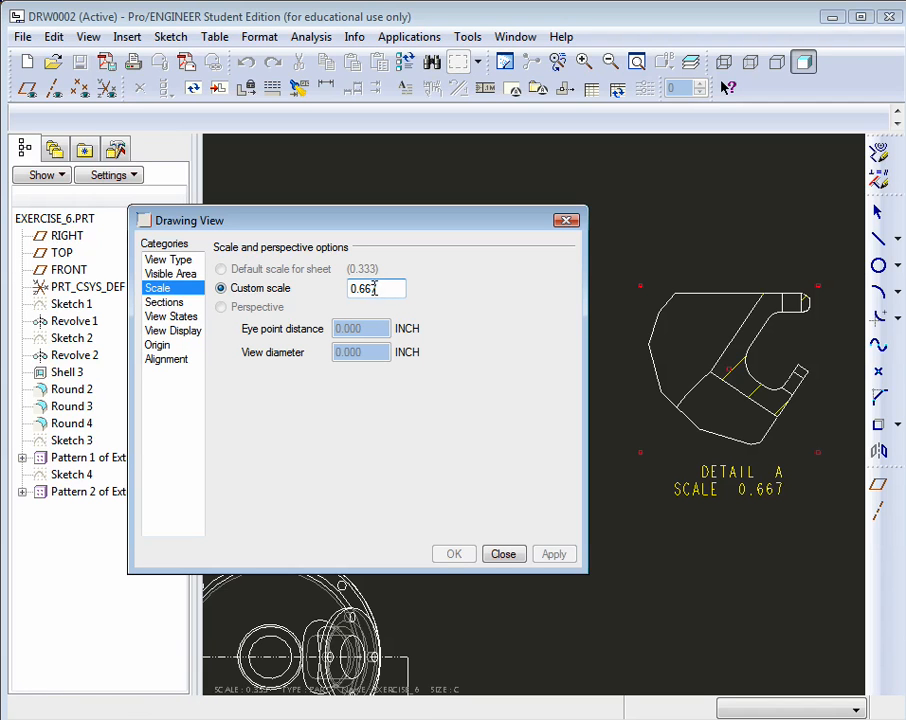
pyautogui.moveTo(378, 288); pyautogui.dragTo(330, 300)
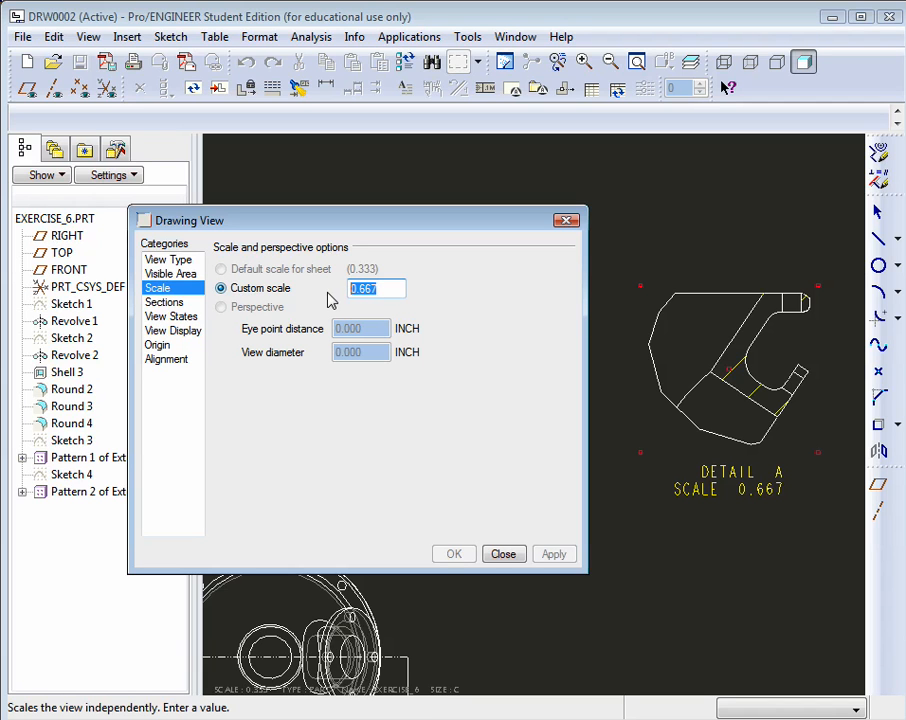
pyautogui.write('1')
pyautogui.click(553, 555)
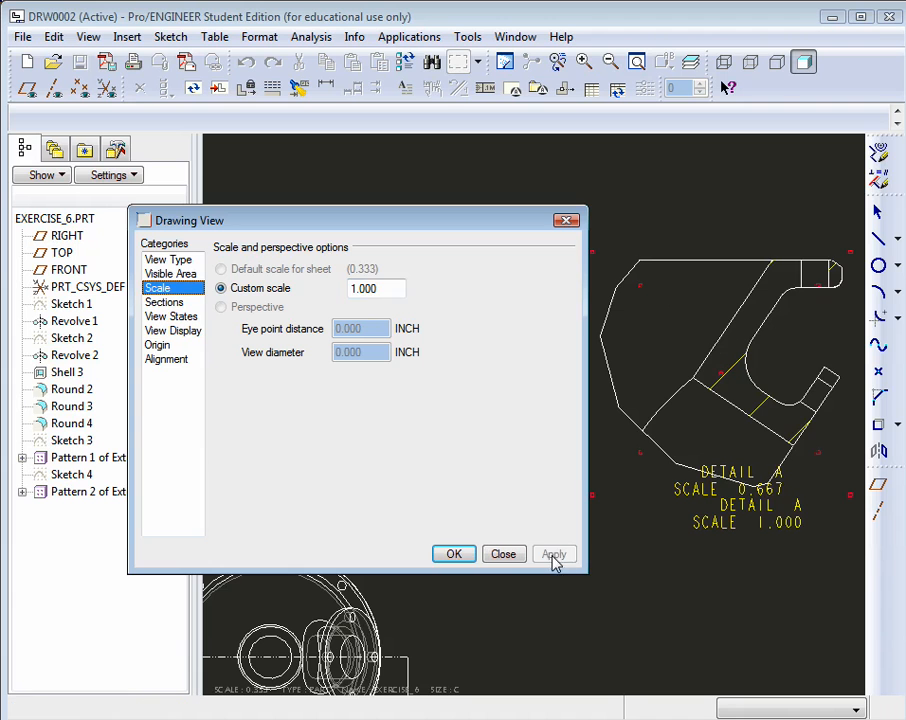
pyautogui.click(502, 556)
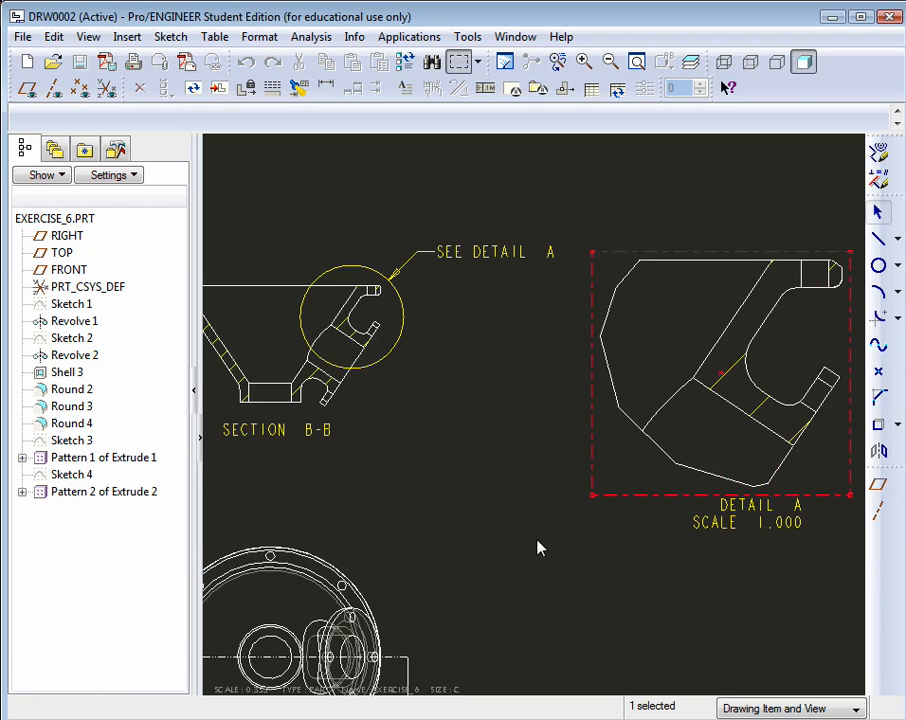
# - Shift the DETAIL A note slightly down and to the left beneath the enlarged detail view
pyautogui.click(526, 546)
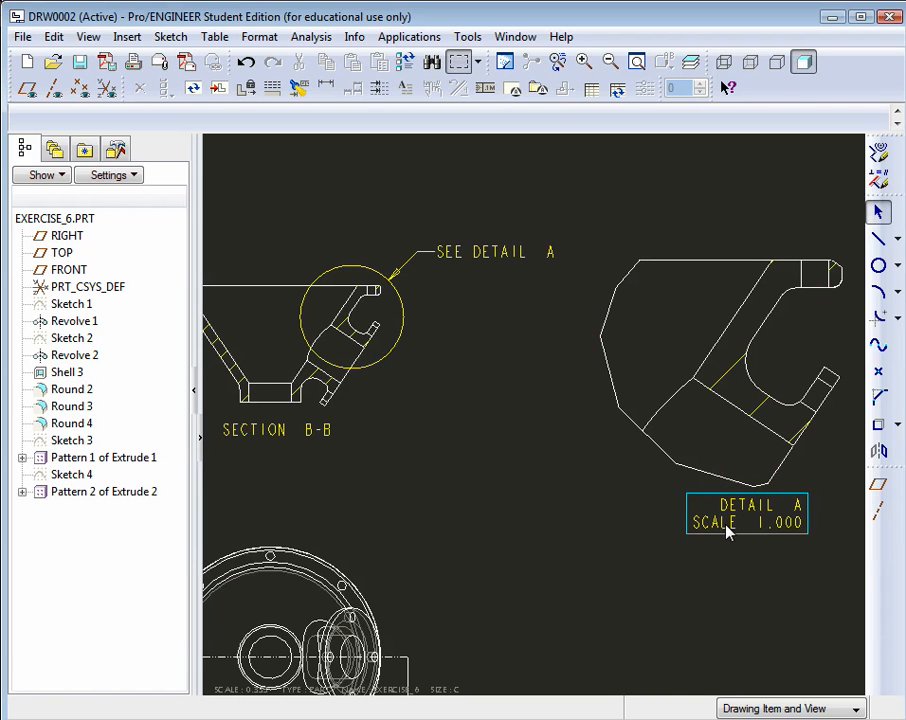
pyautogui.click(779, 526)
pyautogui.moveTo(779, 526); pyautogui.dragTo(763, 535)
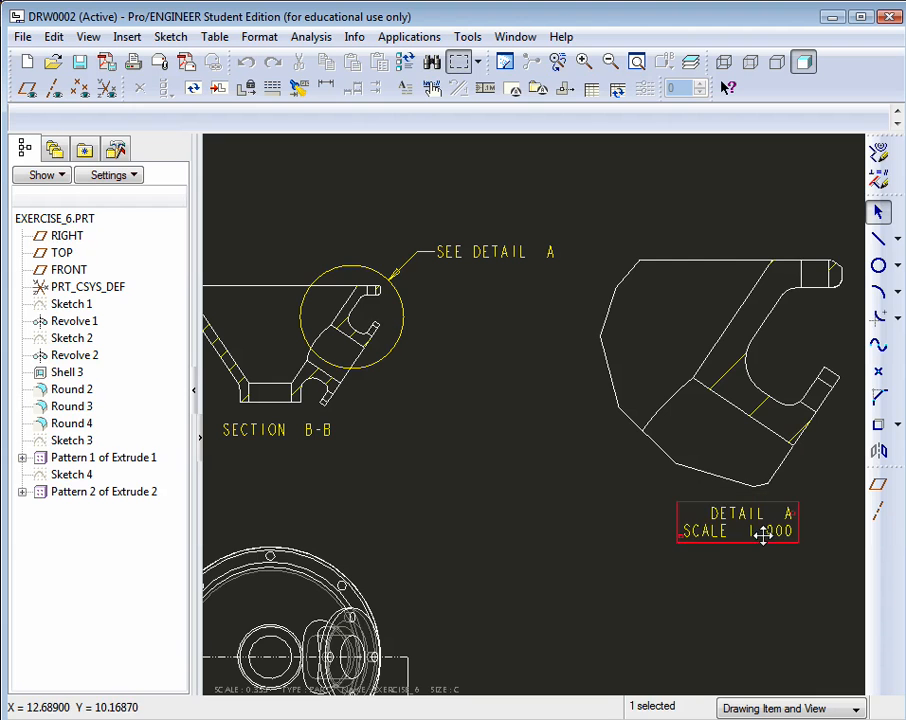
# - Open the properties of SECTION B-B's cross-hatching and halve its overall hatch spacing
pyautogui.scroll(-5, 625, 534)
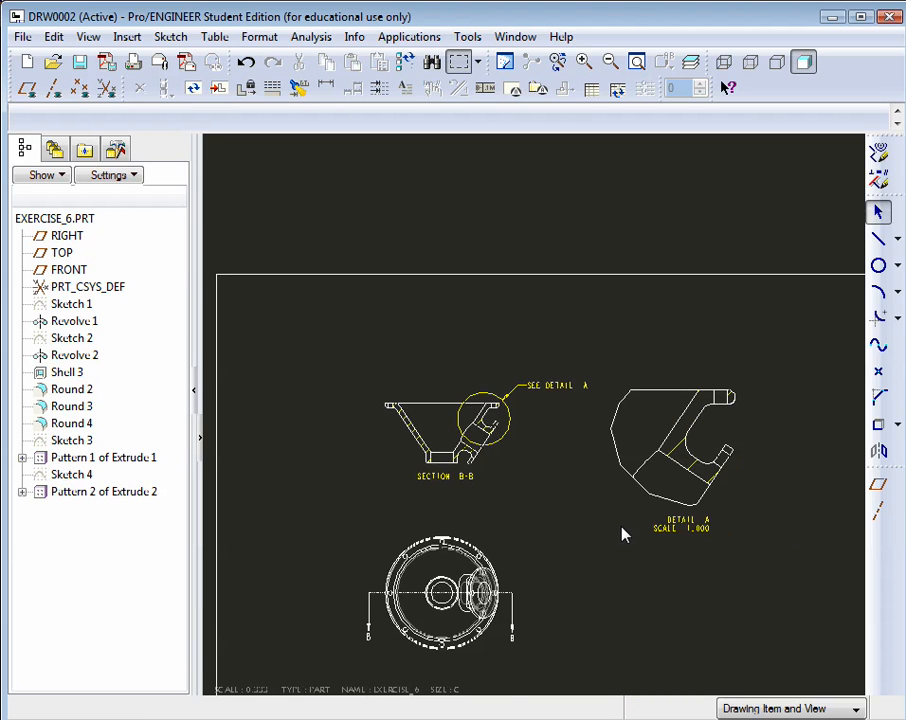
pyautogui.scroll(7, 465, 455)
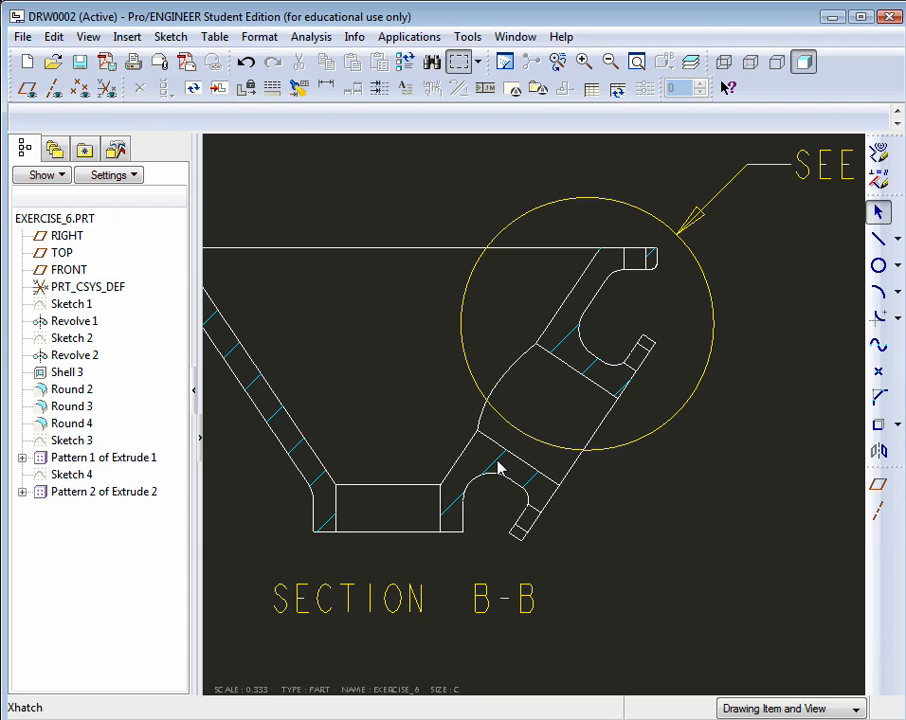
pyautogui.click(500, 468)
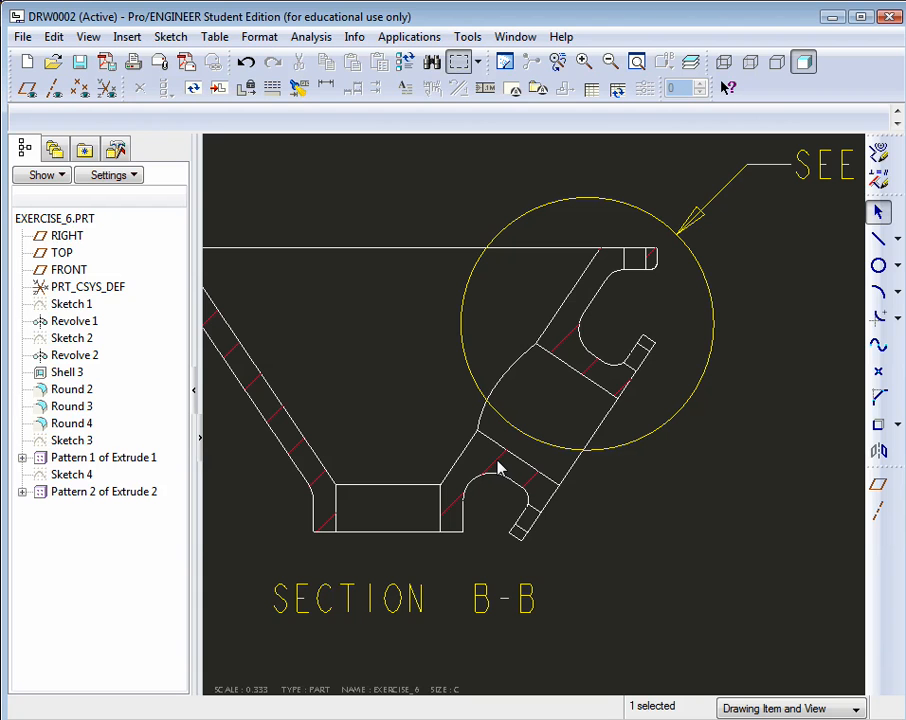
pyautogui.rightClick(500, 468)
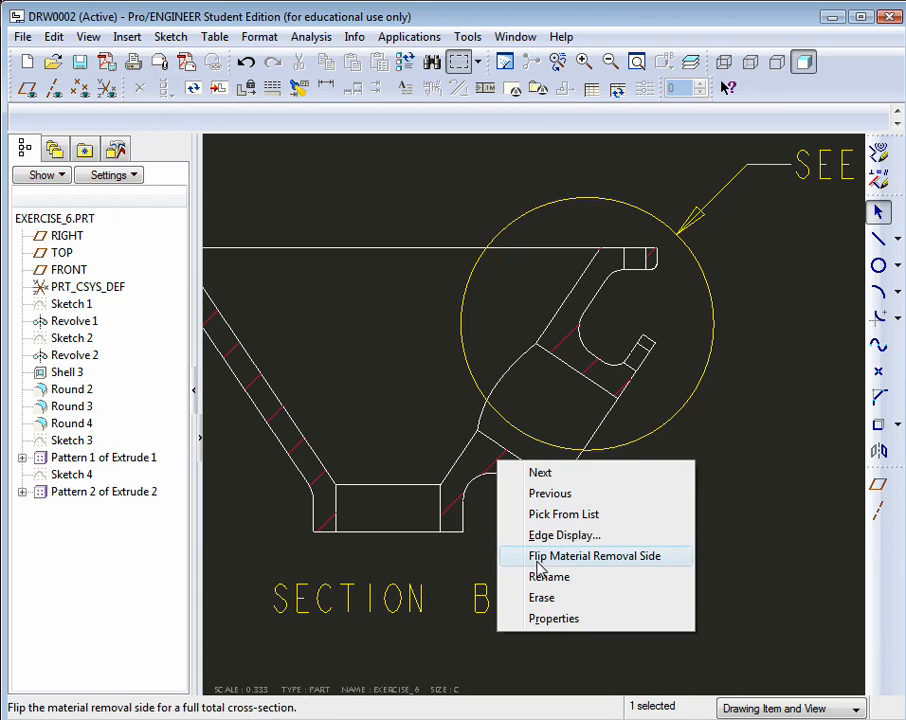
pyautogui.click(558, 619)
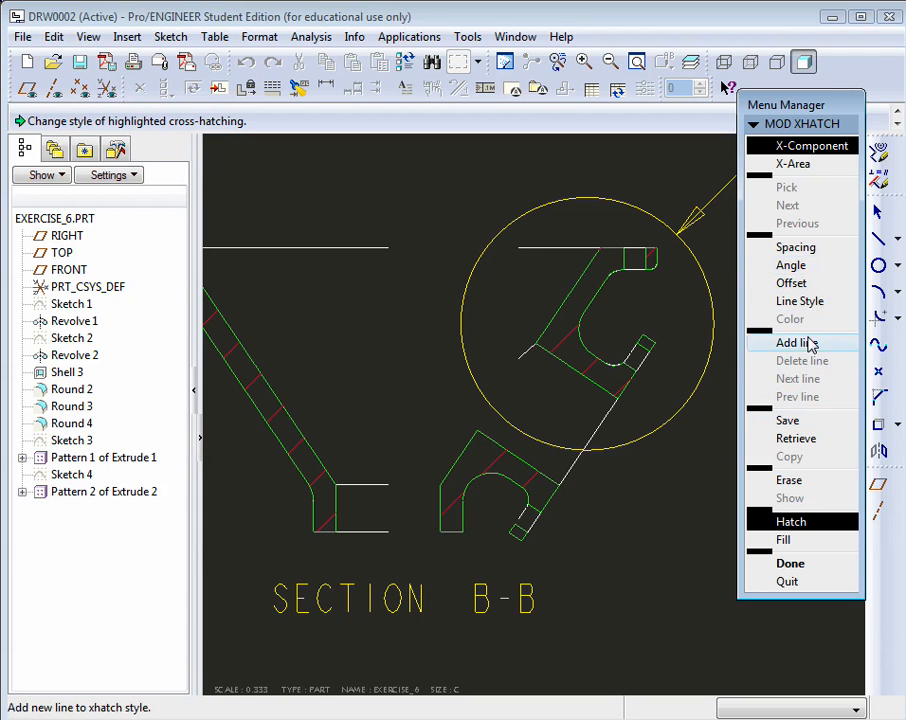
pyautogui.click(800, 249)
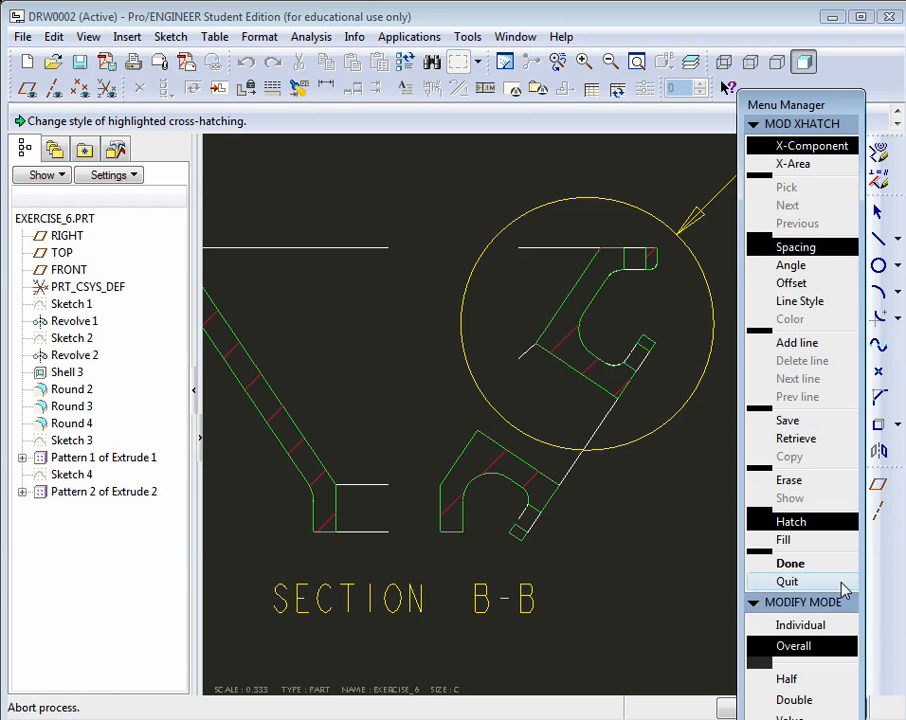
pyautogui.click(795, 700)
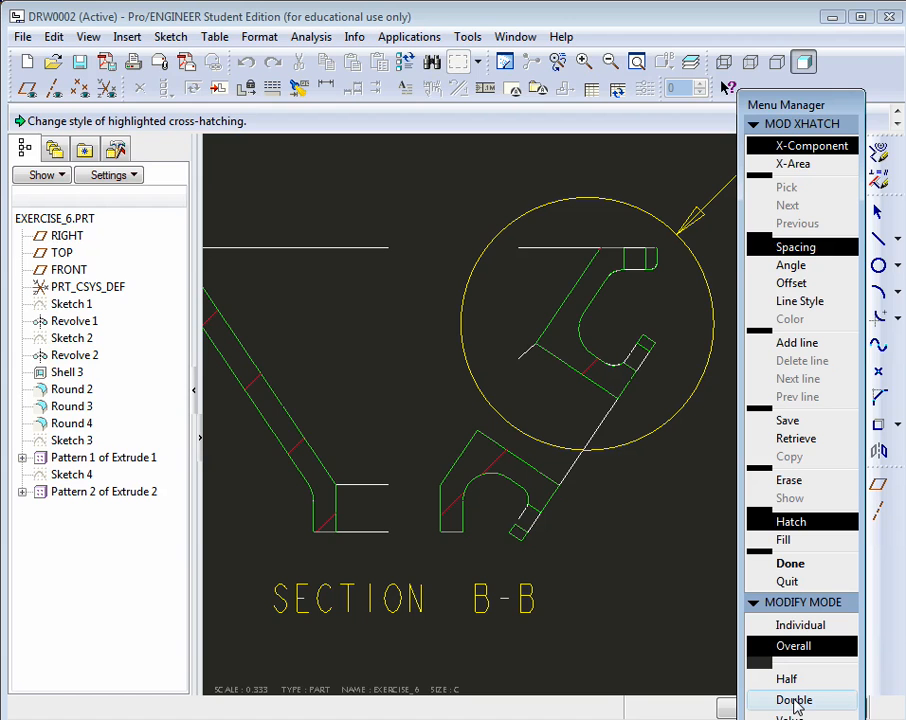
pyautogui.click(787, 680)
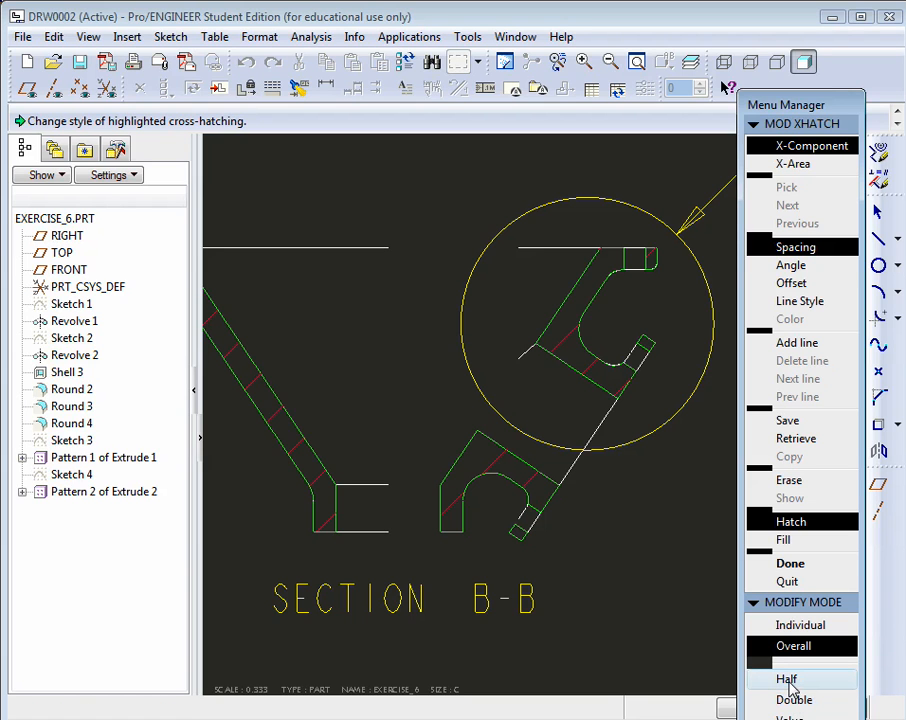
pyautogui.click(787, 680)
pyautogui.click(790, 716)
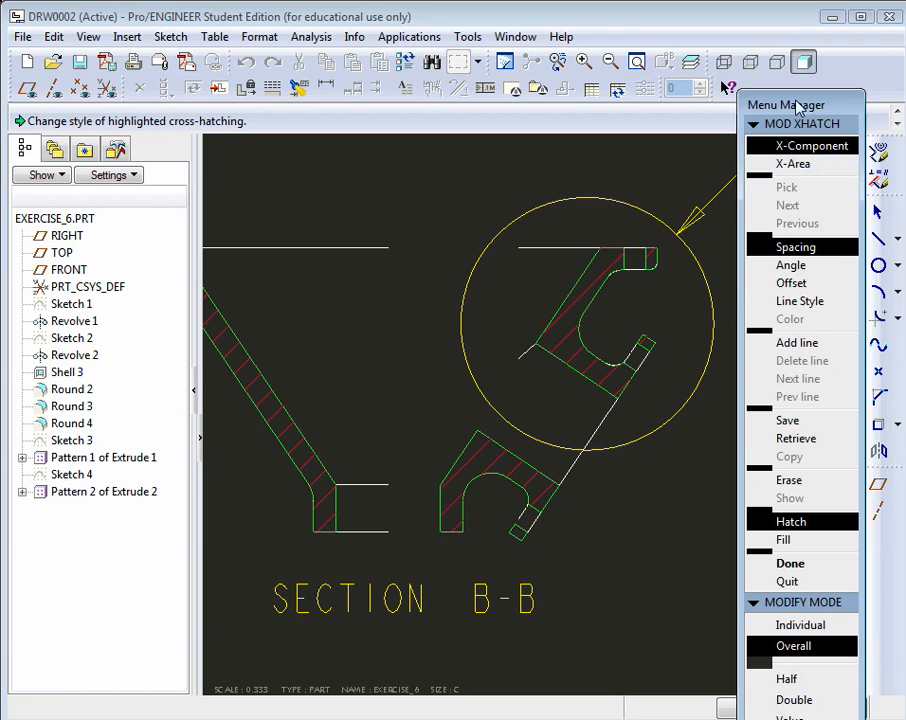
# - Bring up the overall hatch angle options for SECTION B-B and finish modifying the cross-hatching
pyautogui.moveTo(799, 105); pyautogui.dragTo(828, 30)
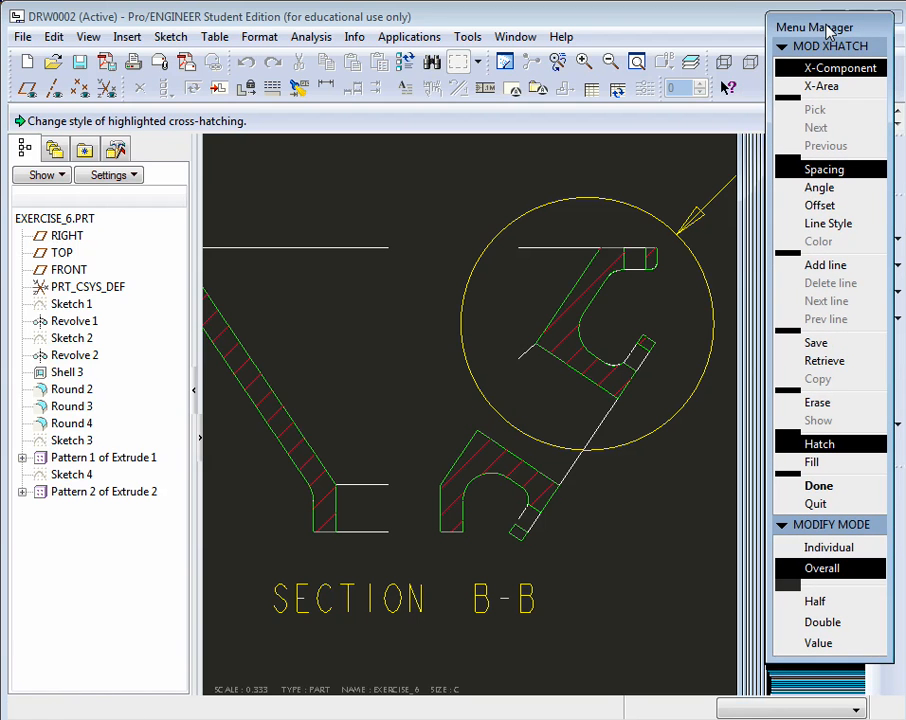
pyautogui.click(826, 189)
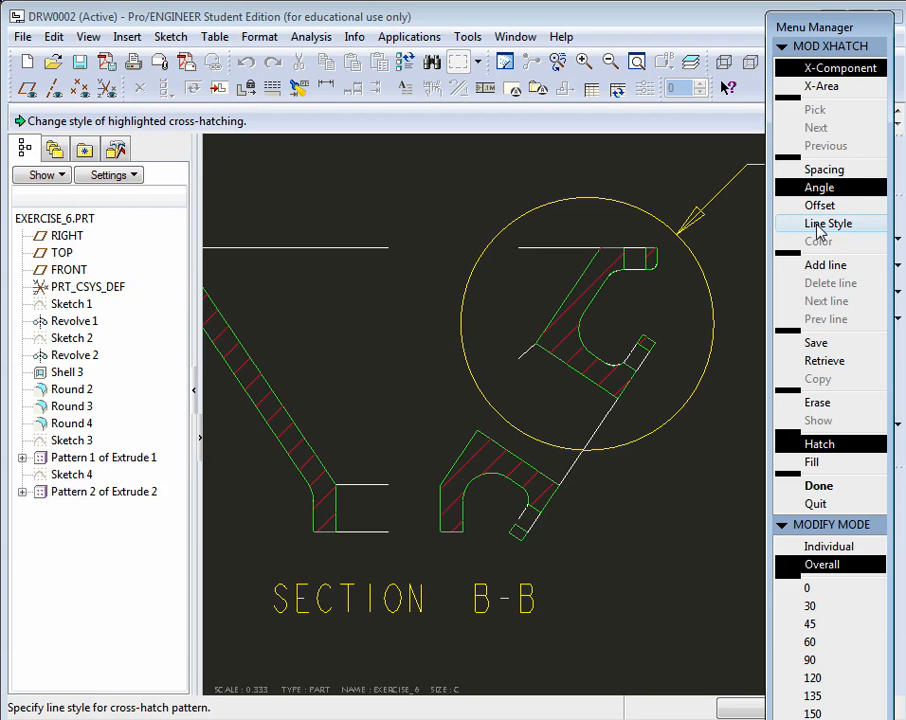
pyautogui.moveTo(830, 25)
pyautogui.mouseDown()
pyautogui.moveTo(905, 32)
pyautogui.moveTo(853, 8)
pyautogui.moveTo(830, 9)
pyautogui.mouseUp()
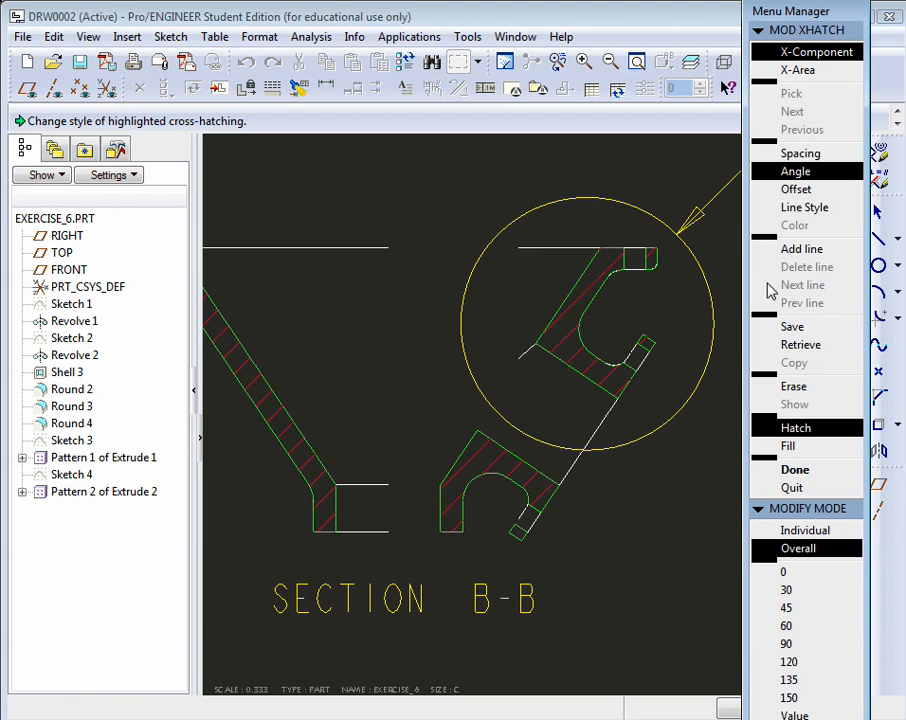
pyautogui.click(797, 478)
# - Examine the cross-hatching in SECTION B-B and DETAIL A and the layout of the views on the sheet
pyautogui.scroll(3, 763, 362)
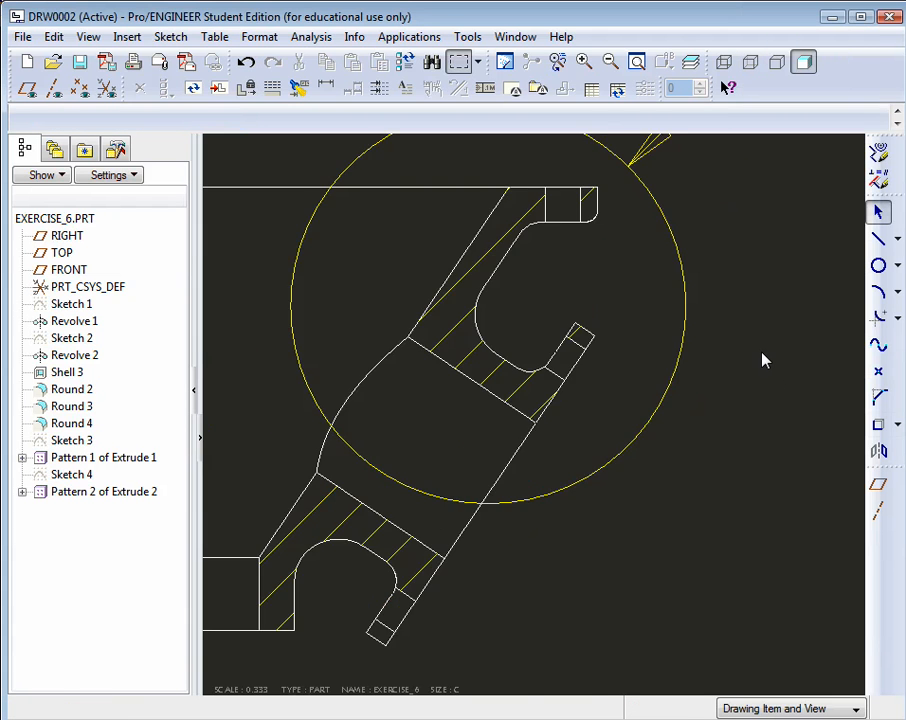
pyautogui.scroll(-3, 766, 362)
pyautogui.scroll(-2, 768, 348)
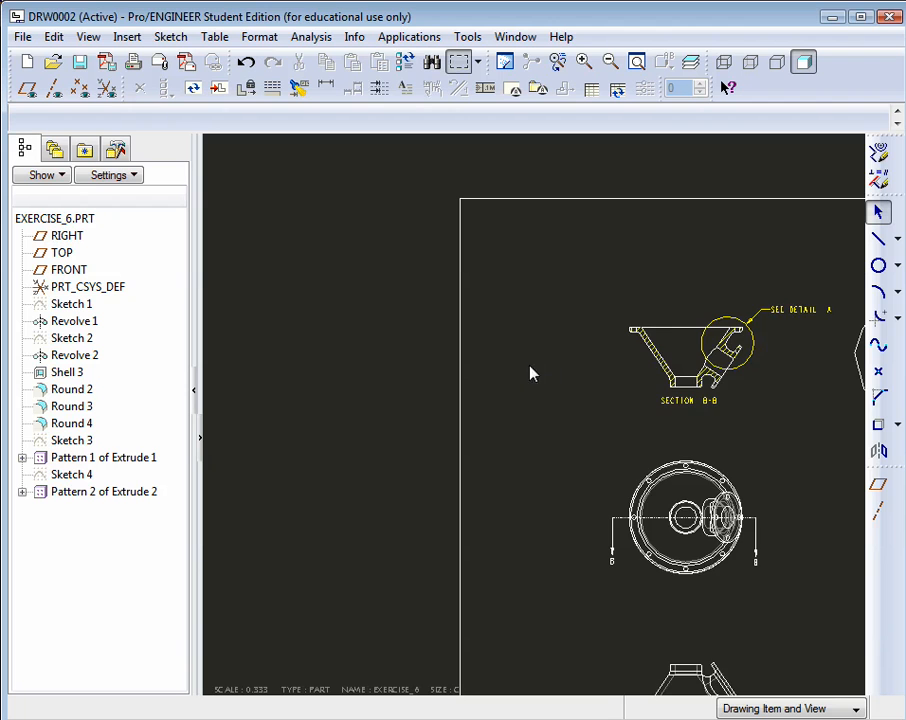
pyautogui.scroll(-4, 805, 431)
pyautogui.scroll(1, 600, 430)
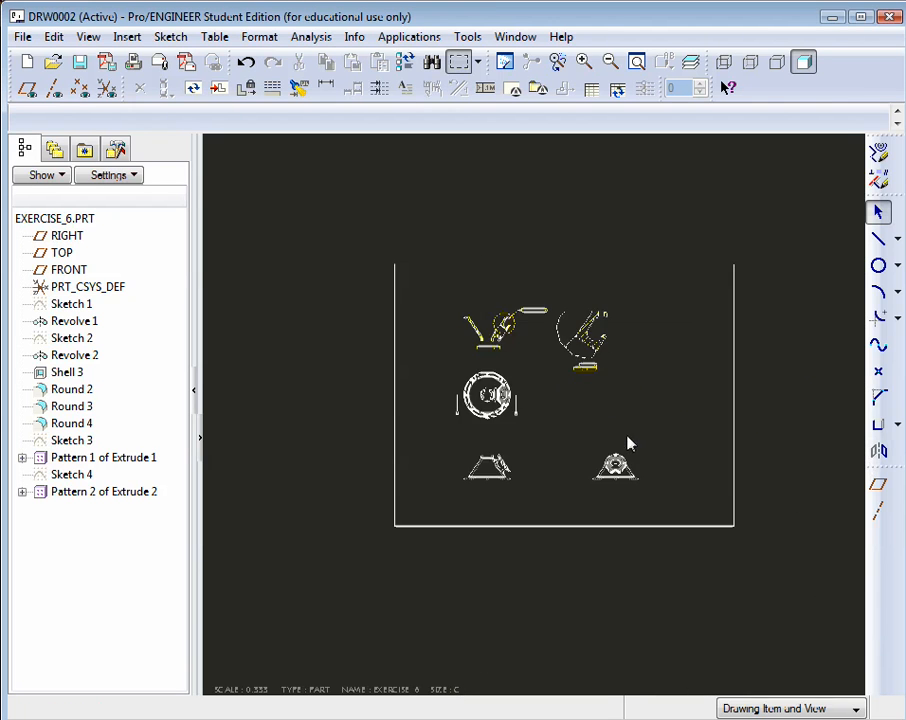
pyautogui.scroll(2, 522, 384)
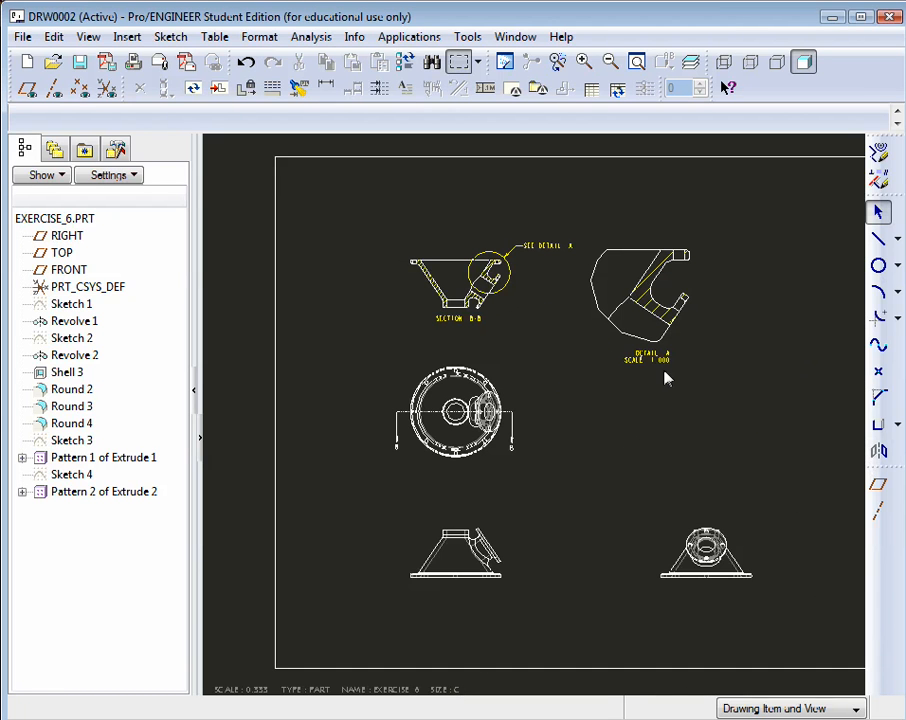
pyautogui.scroll(-1, 660, 382)
# - Insert an auxiliary view projected from the angled flange's edge in the front view, placing it up and to the right, below DETAIL A
pyautogui.scroll(3, 554, 518)
pyautogui.scroll(3, 535, 538)
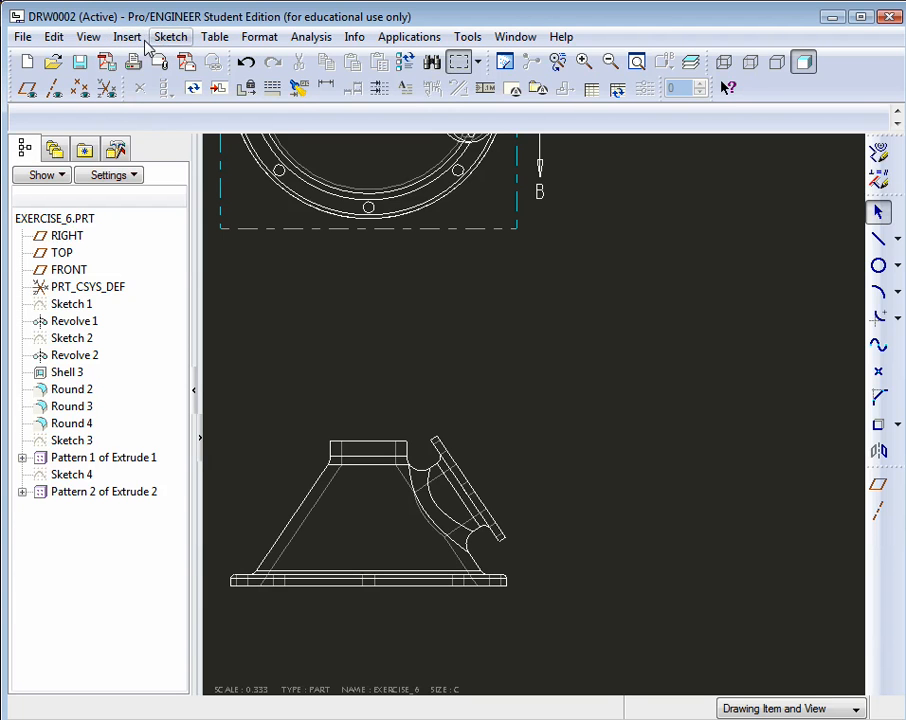
pyautogui.click(128, 40)
pyautogui.moveTo(180, 143)
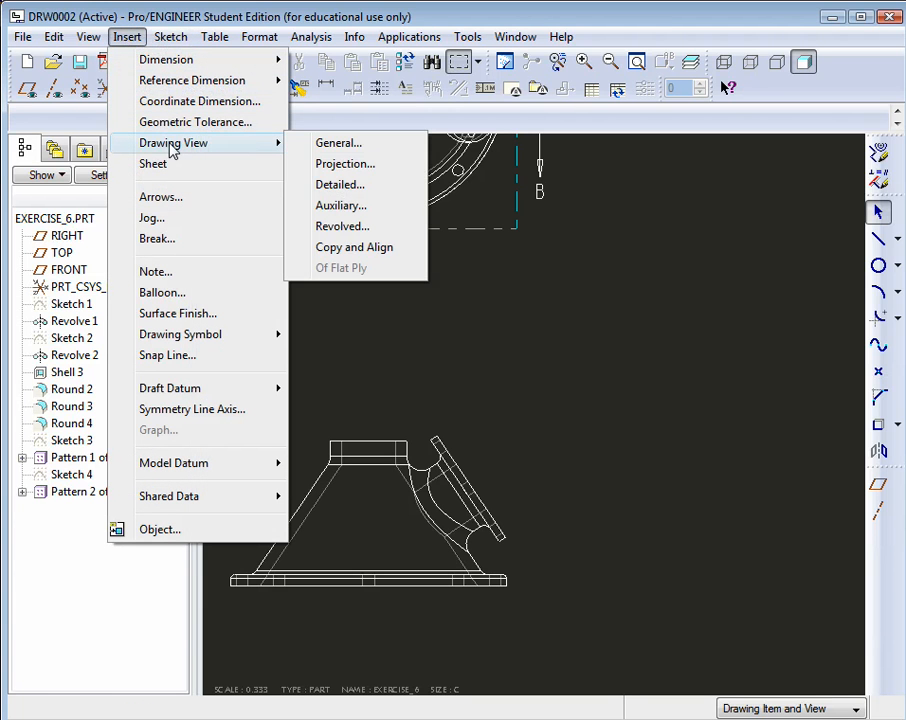
pyautogui.click(345, 209)
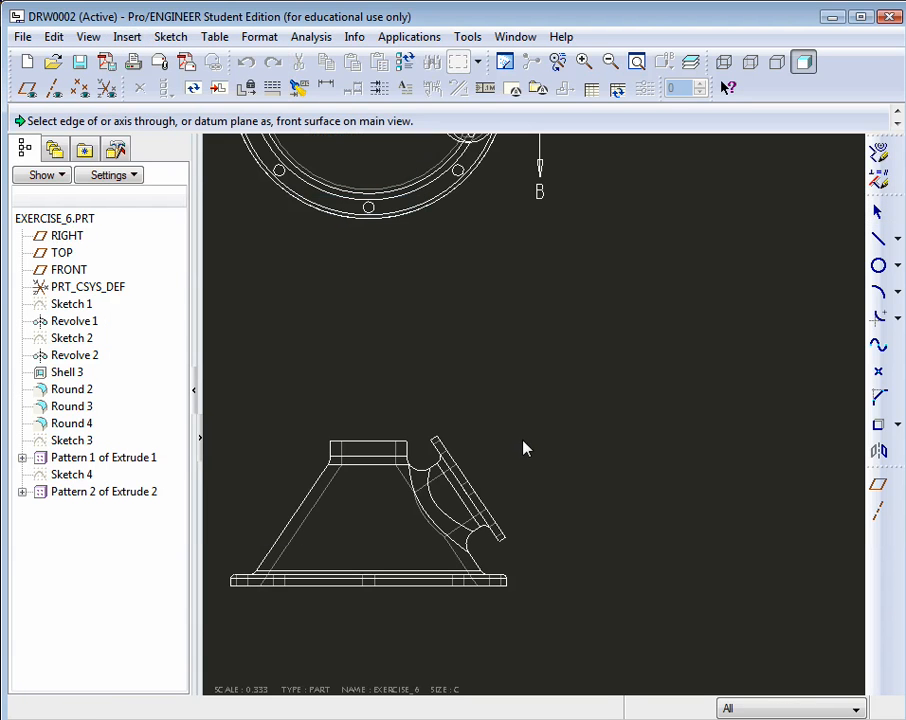
pyautogui.click(470, 483)
pyautogui.scroll(-2, 670, 380)
pyautogui.scroll(-3, 700, 370)
pyautogui.scroll(-2, 463, 439)
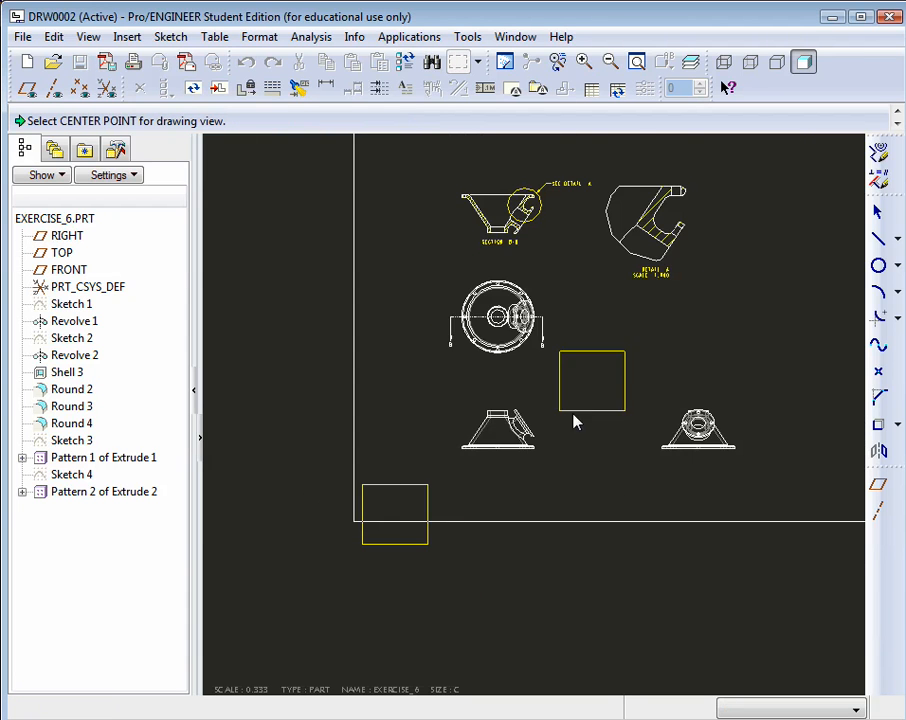
pyautogui.scroll(2, 641, 356)
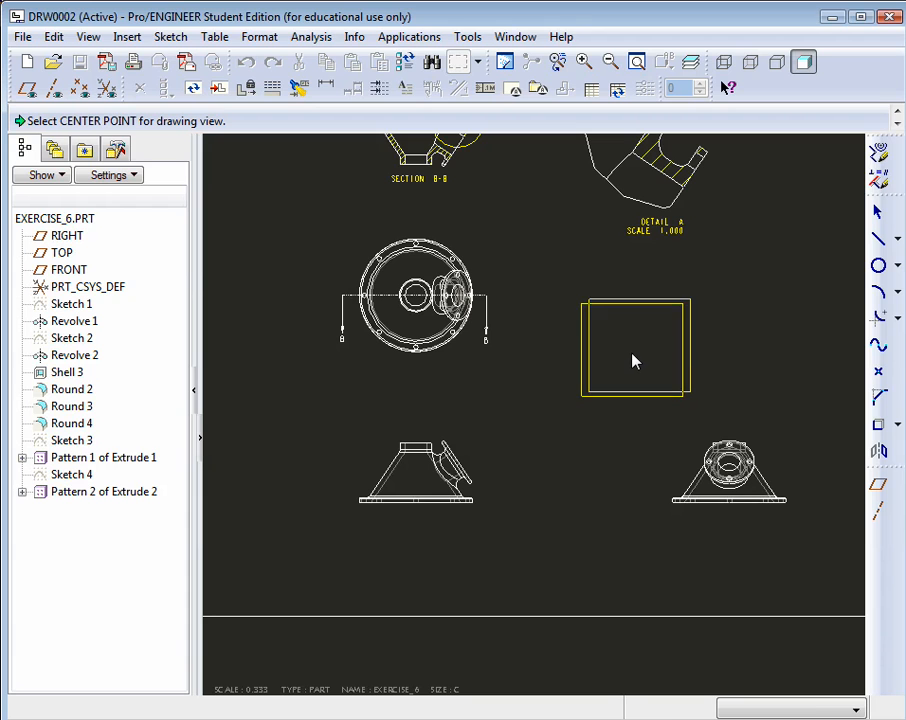
pyautogui.click(633, 361)
# - Set the auxiliary view's display style to No Hidden and its tangent edges to Centerline, and apply both
pyautogui.scroll(3, 661, 346)
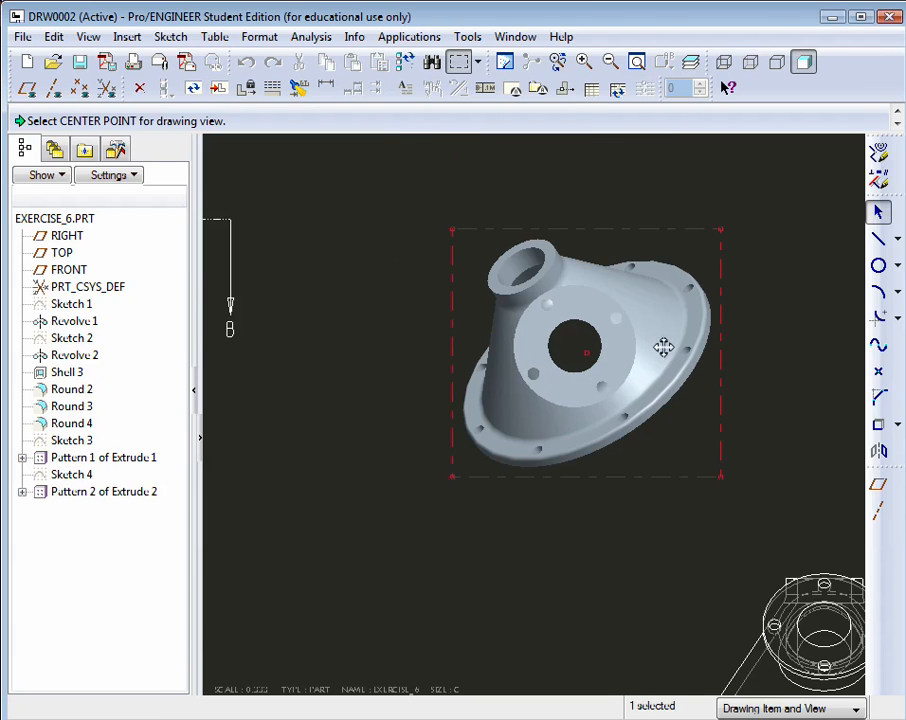
pyautogui.click(681, 429)
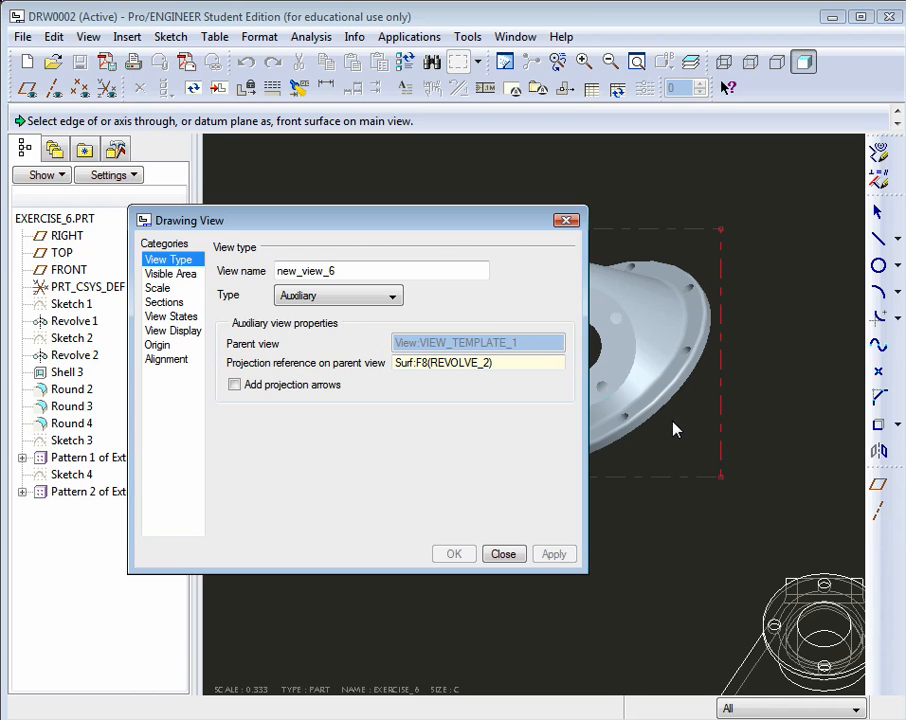
pyautogui.click(172, 333)
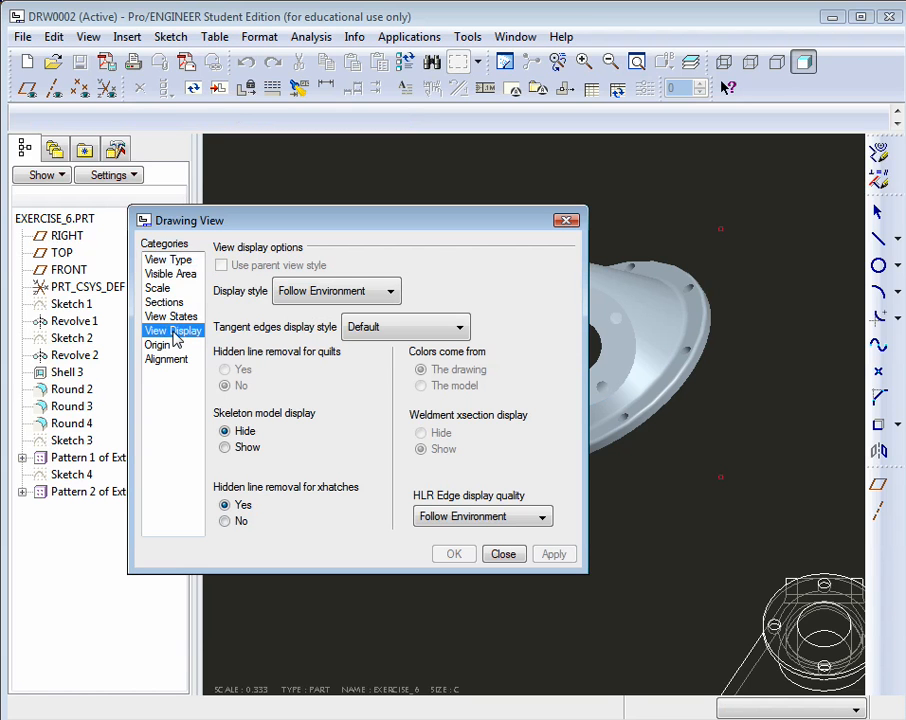
pyautogui.click(391, 293)
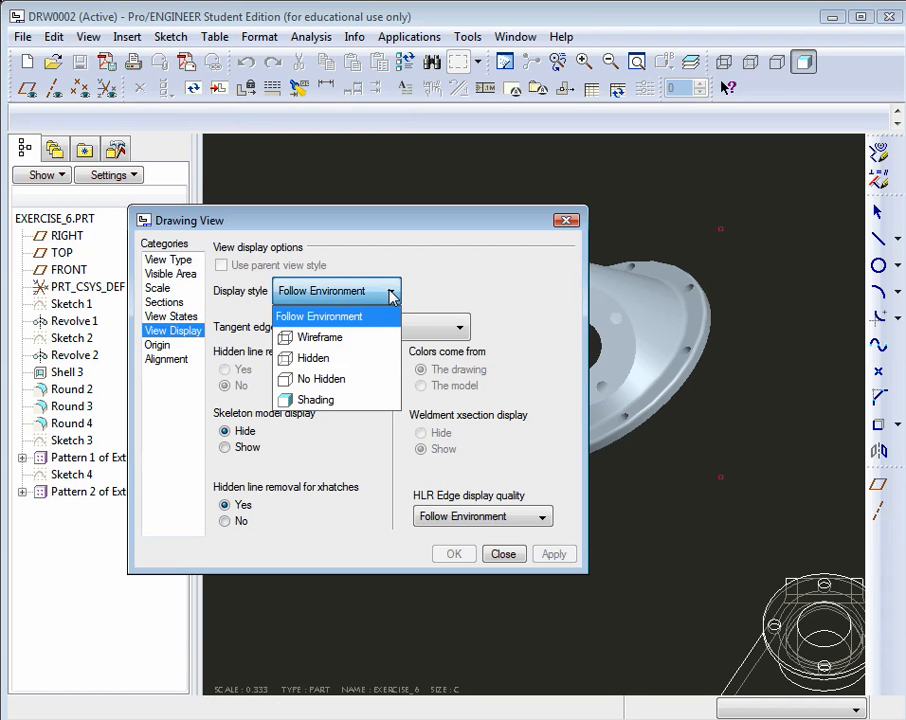
pyautogui.click(313, 385)
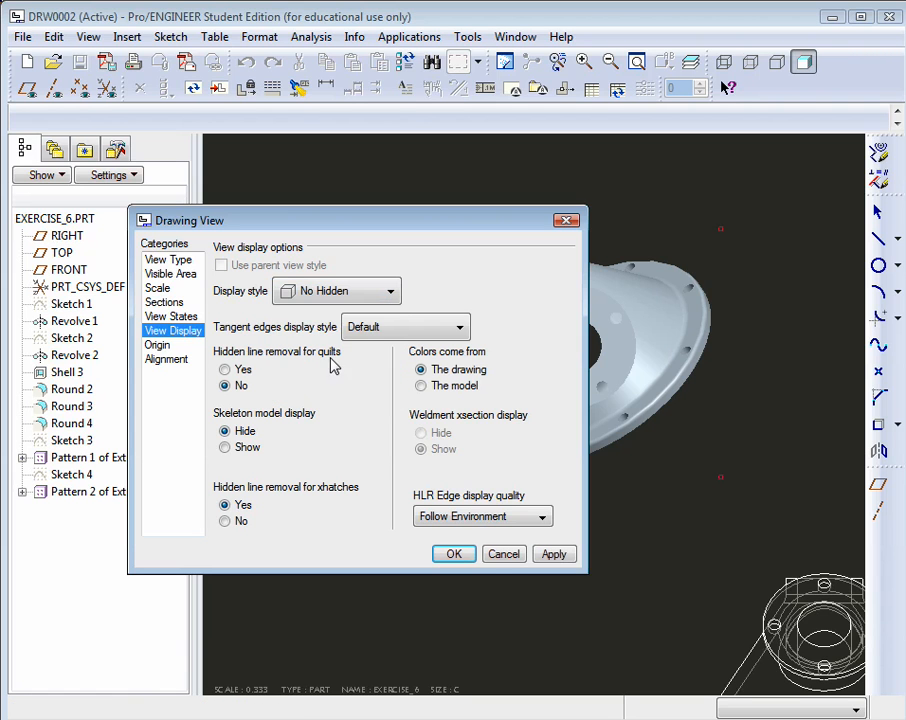
pyautogui.click(461, 333)
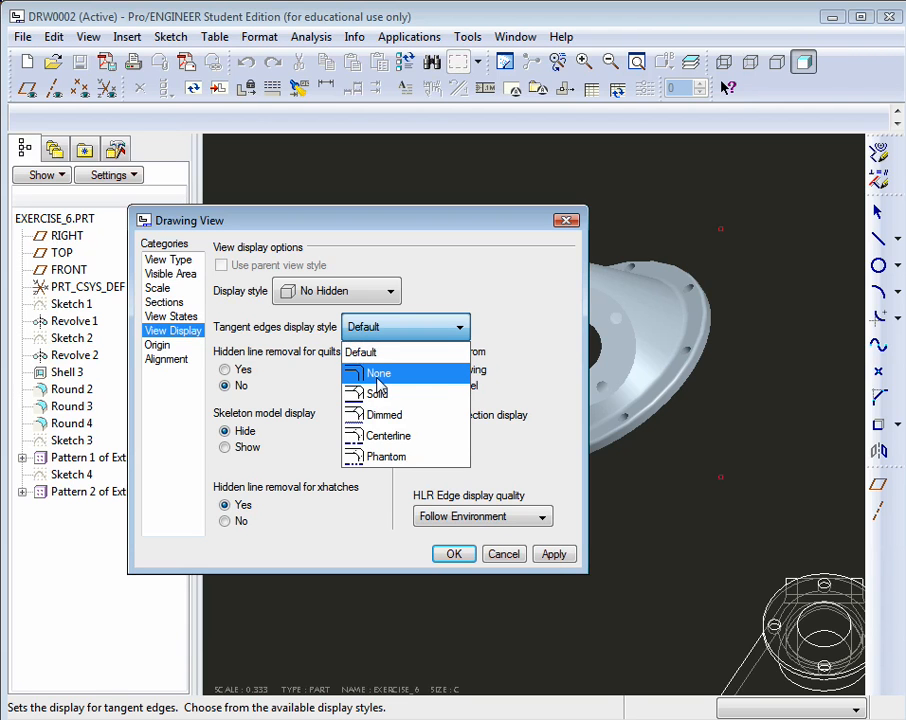
pyautogui.click(378, 440)
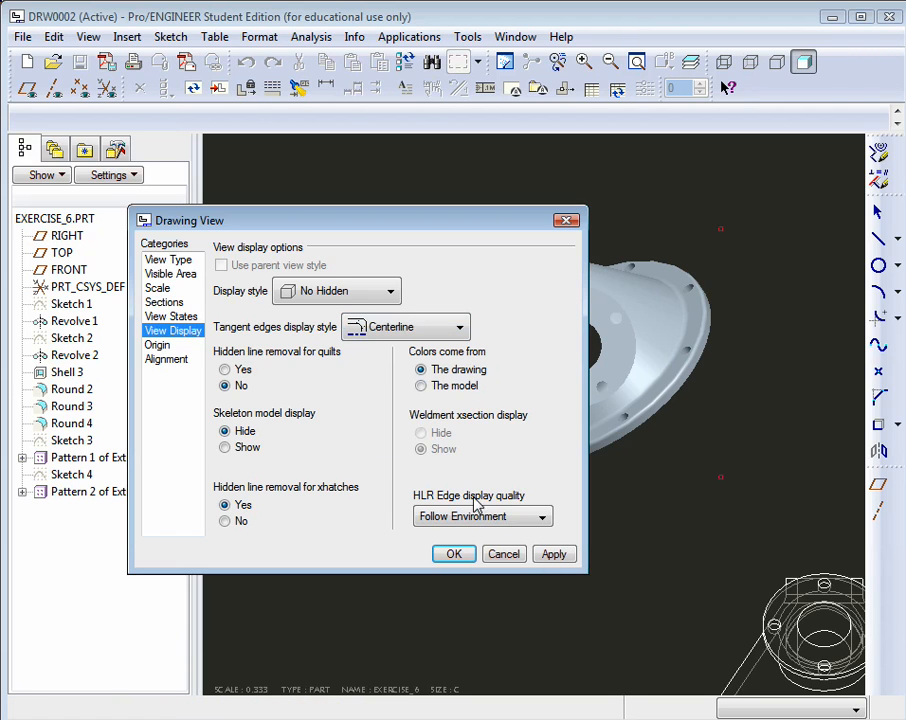
pyautogui.click(556, 556)
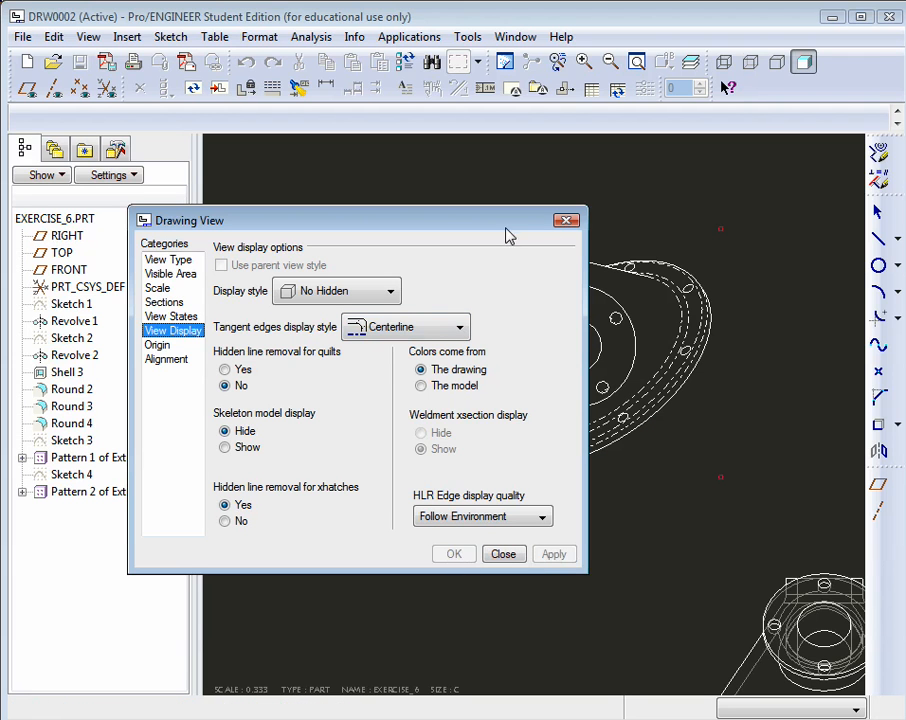
# - Try the None and Solid tangent edge styles on the auxiliary view, applying each one
pyautogui.moveTo(505, 228); pyautogui.dragTo(403, 248)
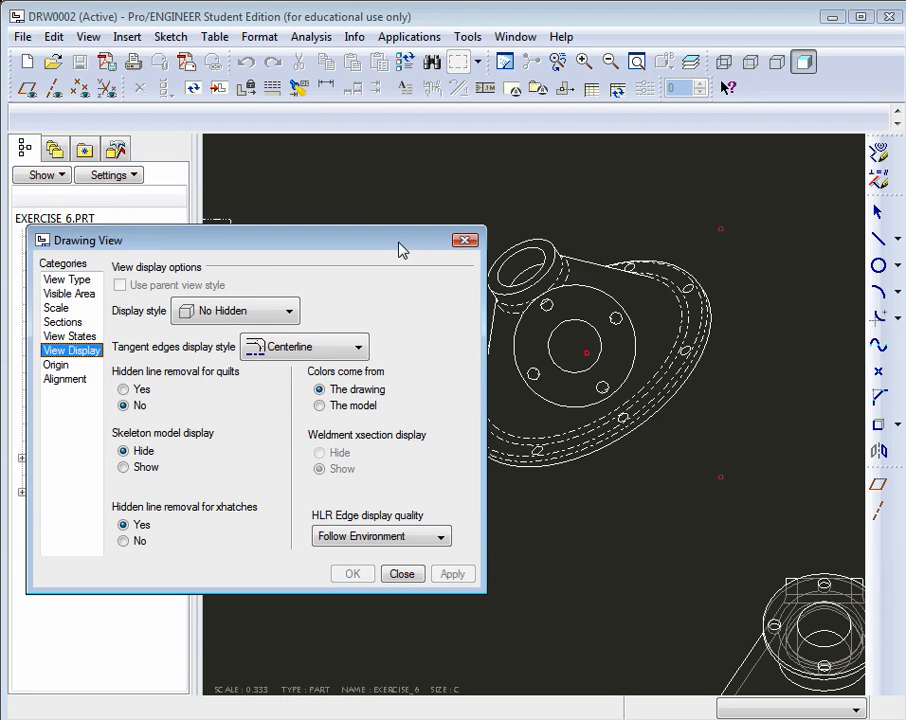
pyautogui.click(358, 347)
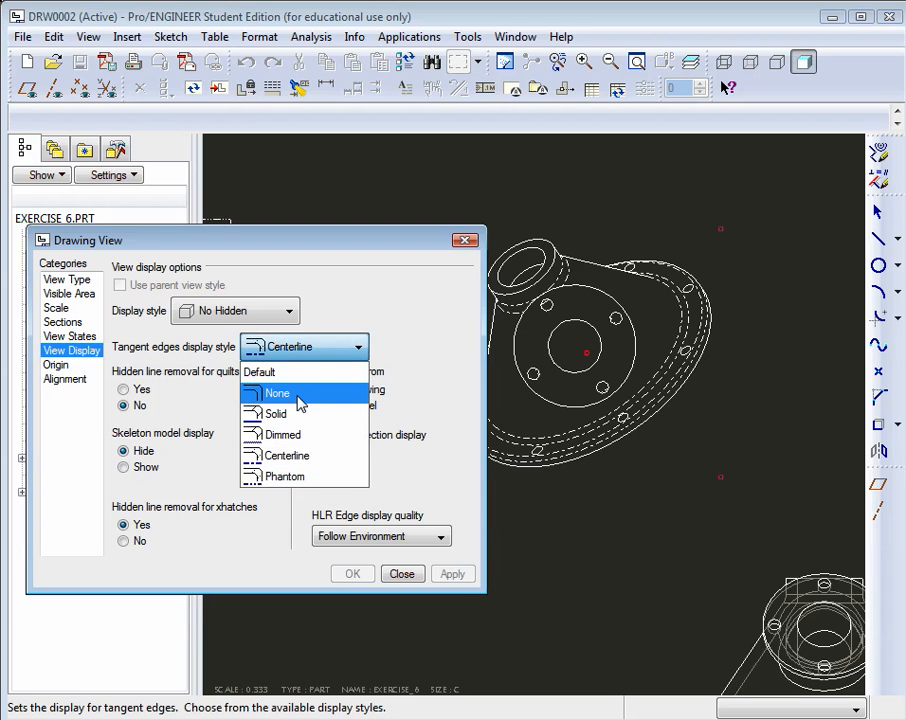
pyautogui.click(302, 400)
pyautogui.click(454, 576)
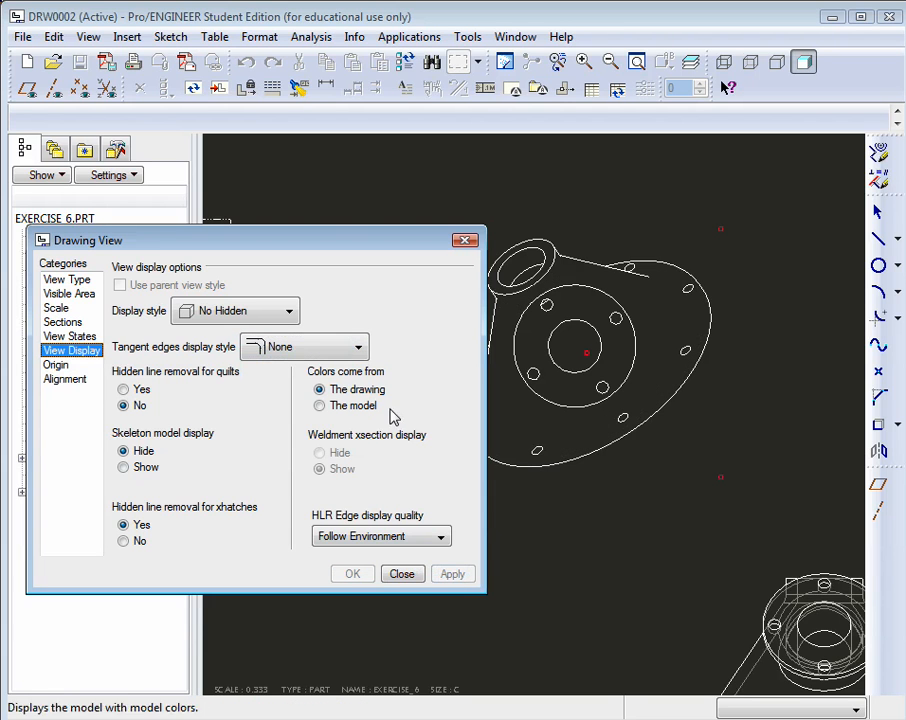
pyautogui.click(358, 347)
pyautogui.click(291, 415)
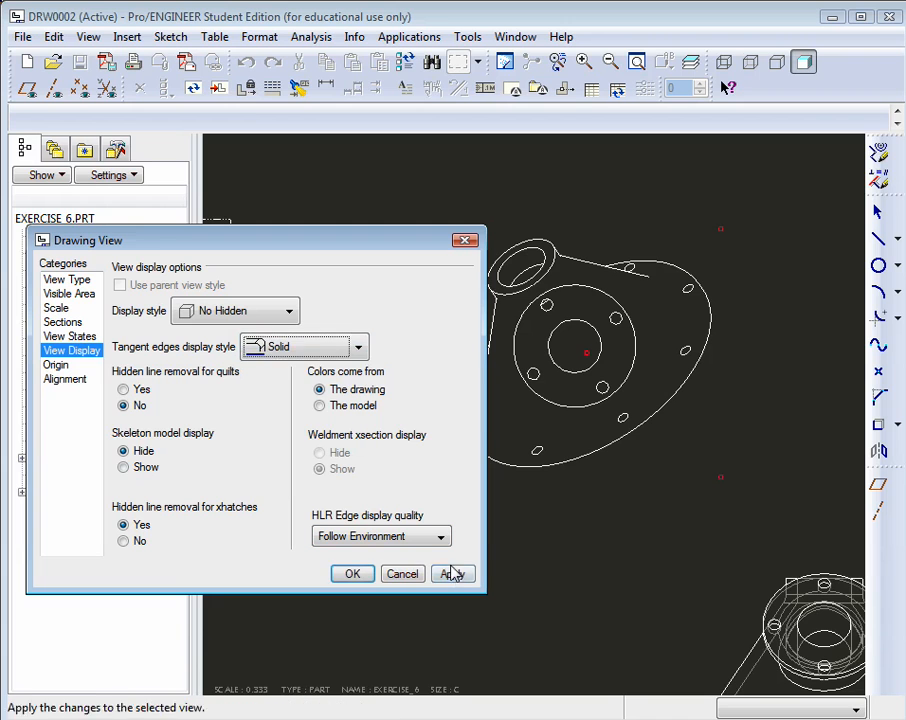
pyautogui.click(453, 574)
# - Return the auxiliary view's tangent edges display style to Centerline and apply it
pyautogui.click(358, 348)
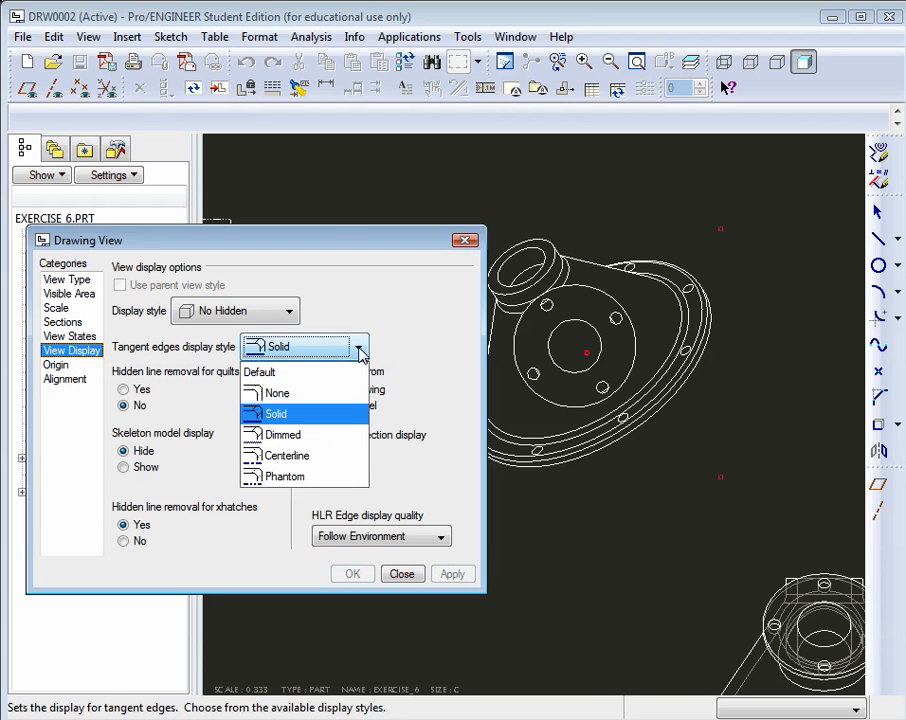
pyautogui.click(292, 458)
pyautogui.click(451, 573)
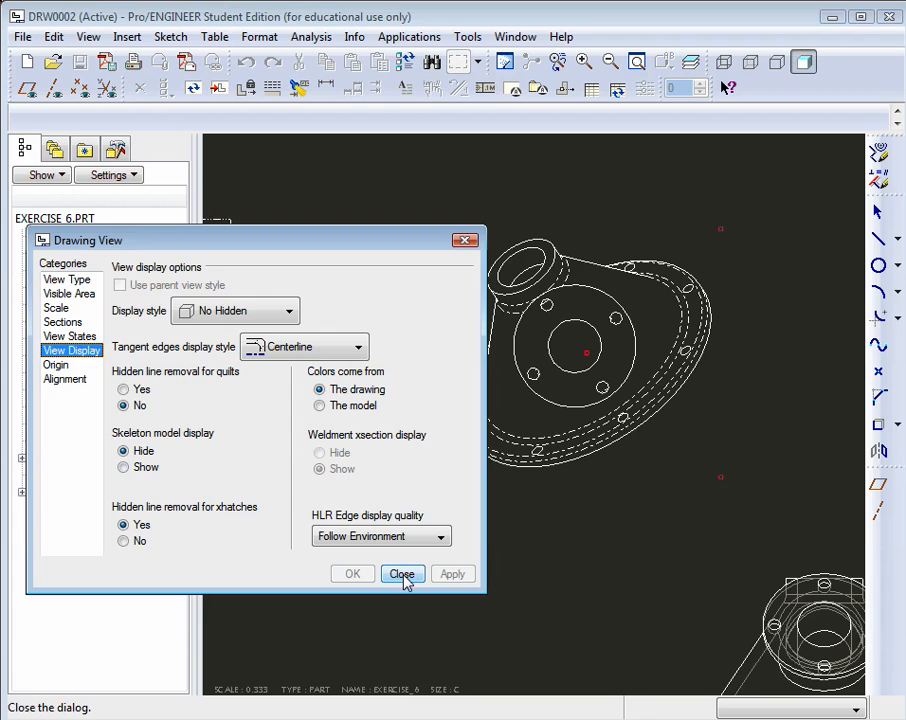
# - Insert a general view in the open area right of DETAIL A, keeping Isometric as its default orientation
pyautogui.click(401, 574)
pyautogui.scroll(-5, 431, 463)
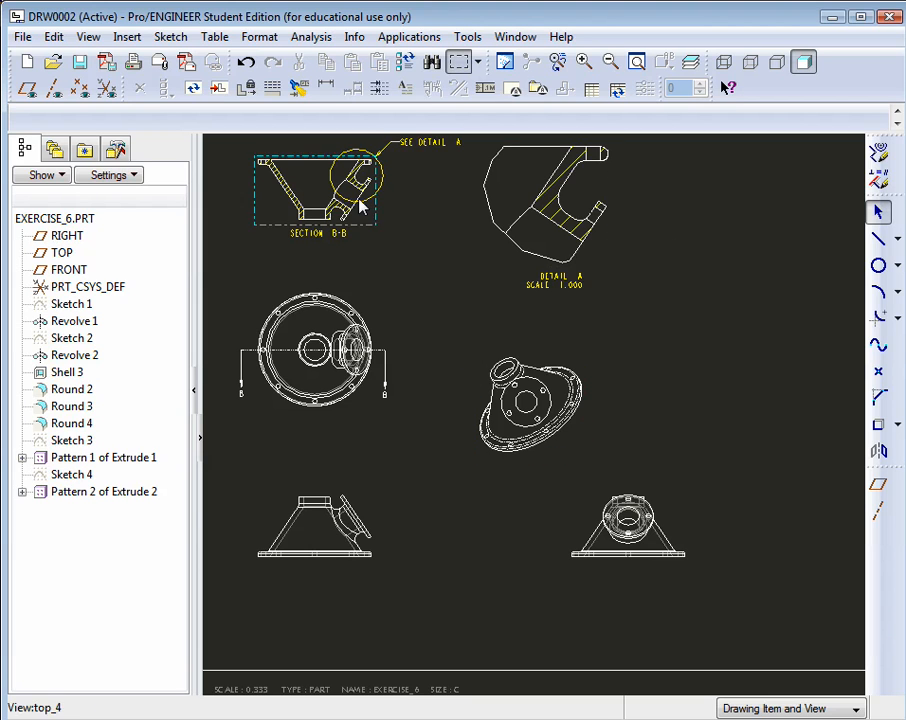
pyautogui.click(220, 90)
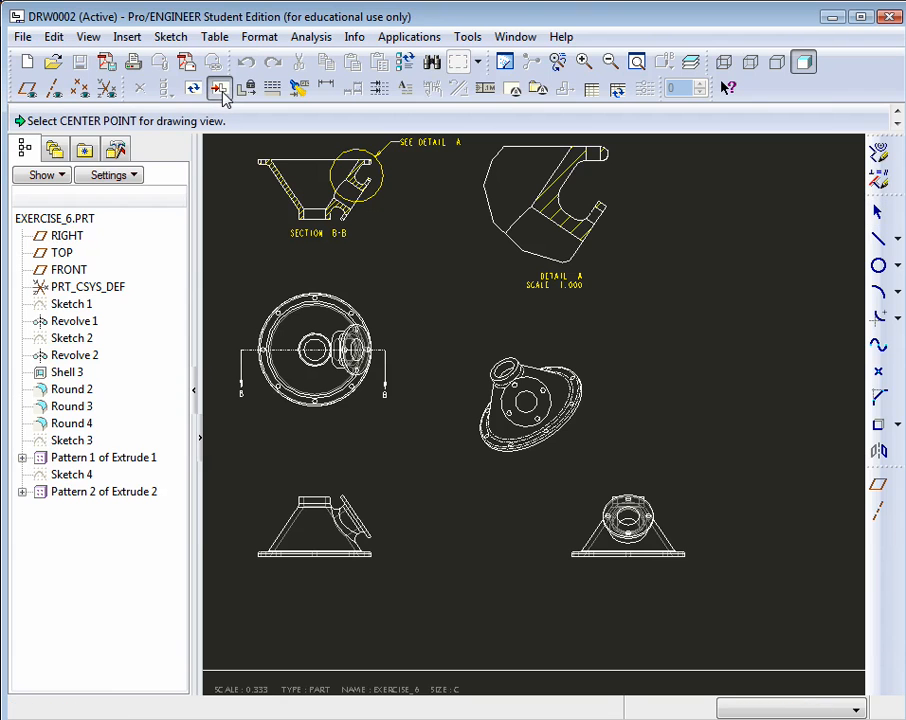
pyautogui.click(744, 279)
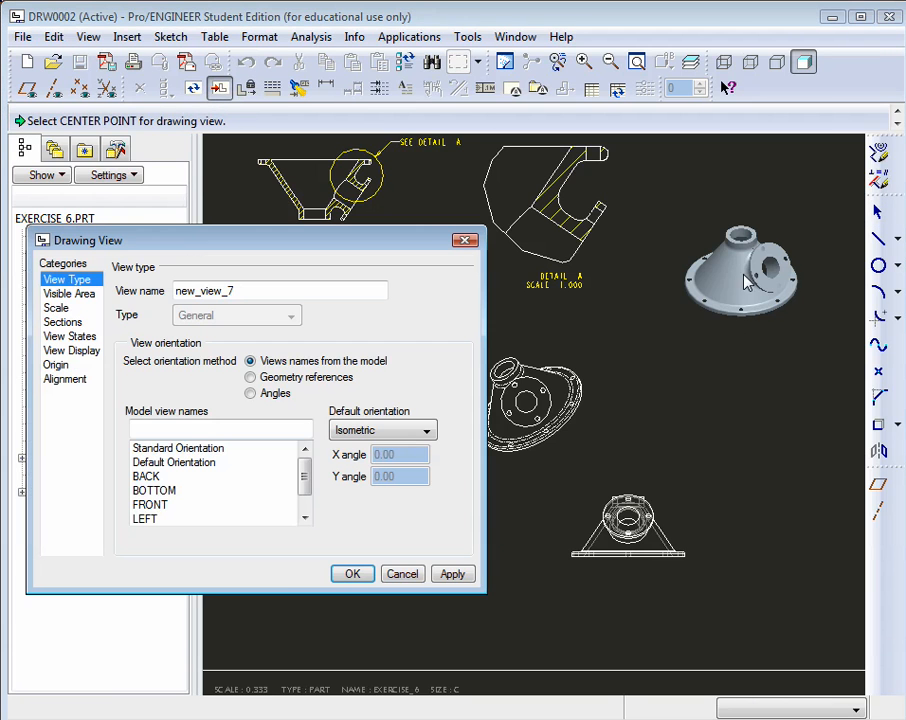
pyautogui.click(426, 433)
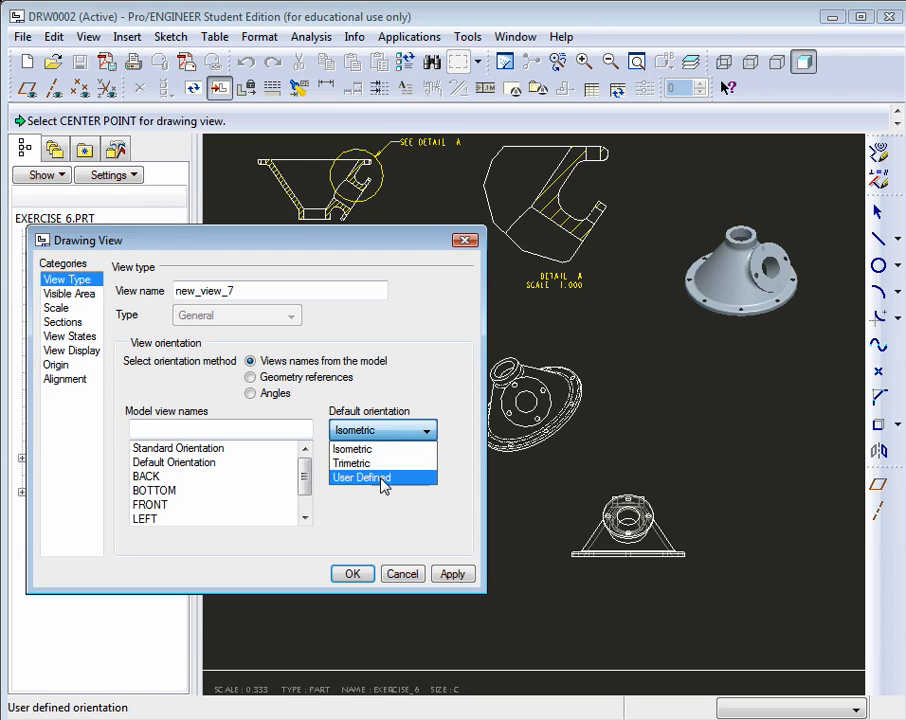
pyautogui.click(408, 451)
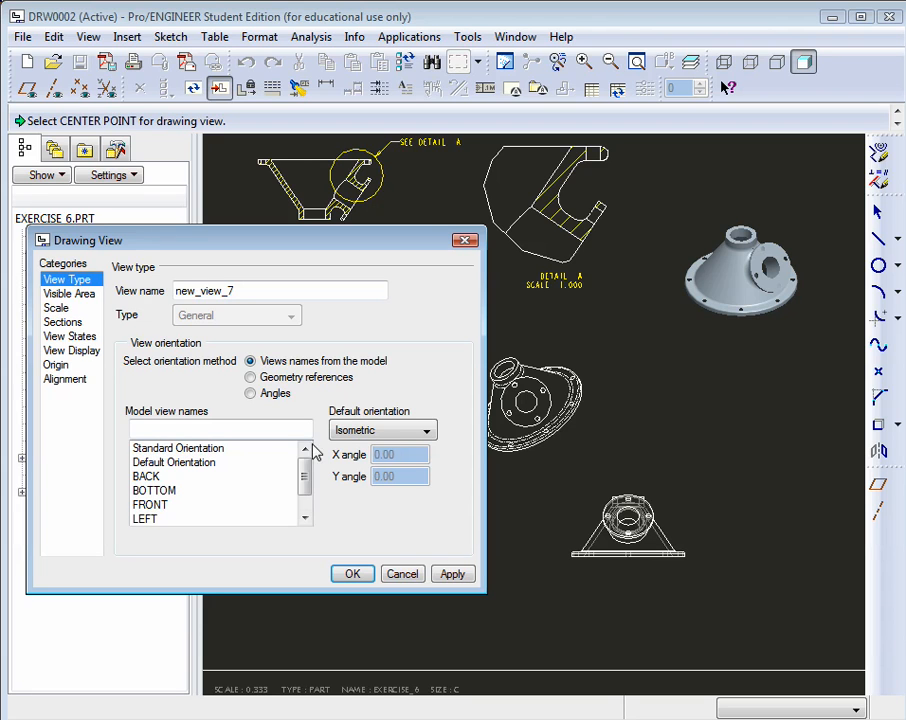
pyautogui.moveTo(303, 470); pyautogui.dragTo(305, 508)
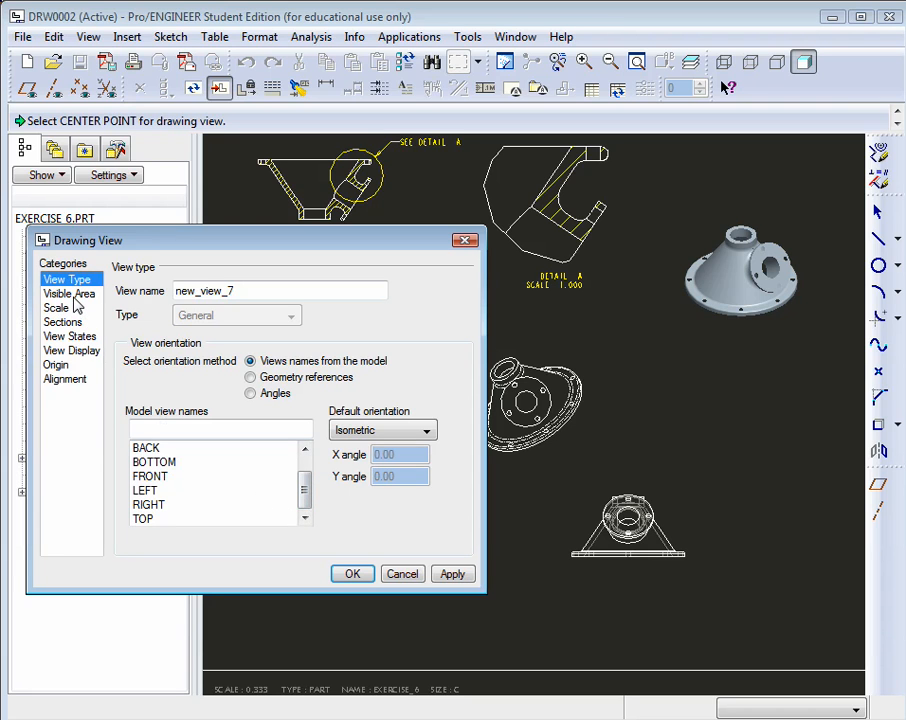
# - Set the isometric view's display style to No Hidden and its tangent edges to Centerline, and apply both
pyautogui.click(70, 351)
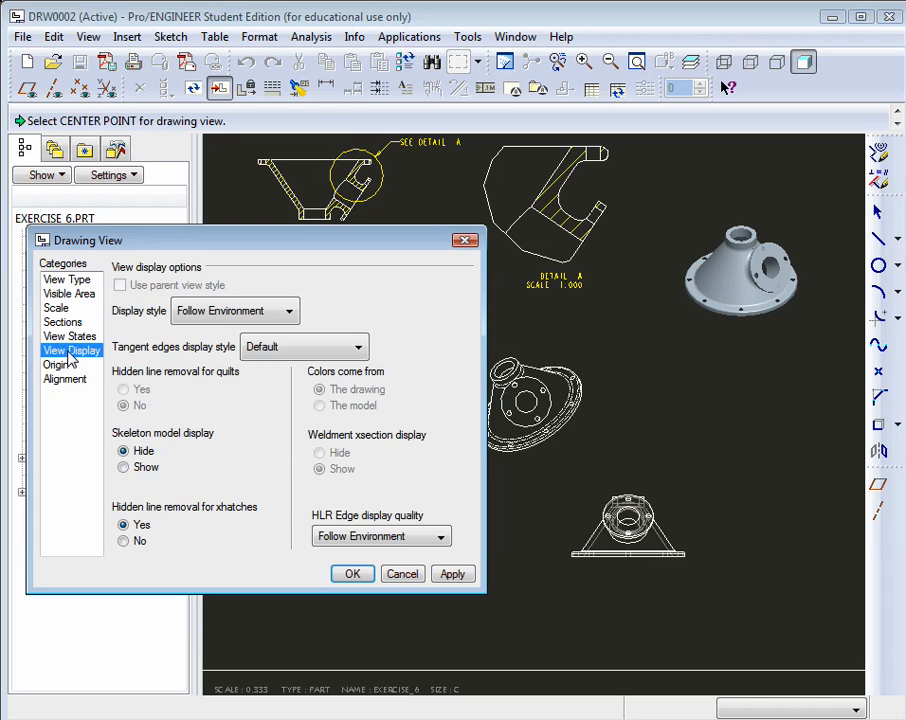
pyautogui.click(287, 312)
pyautogui.click(205, 399)
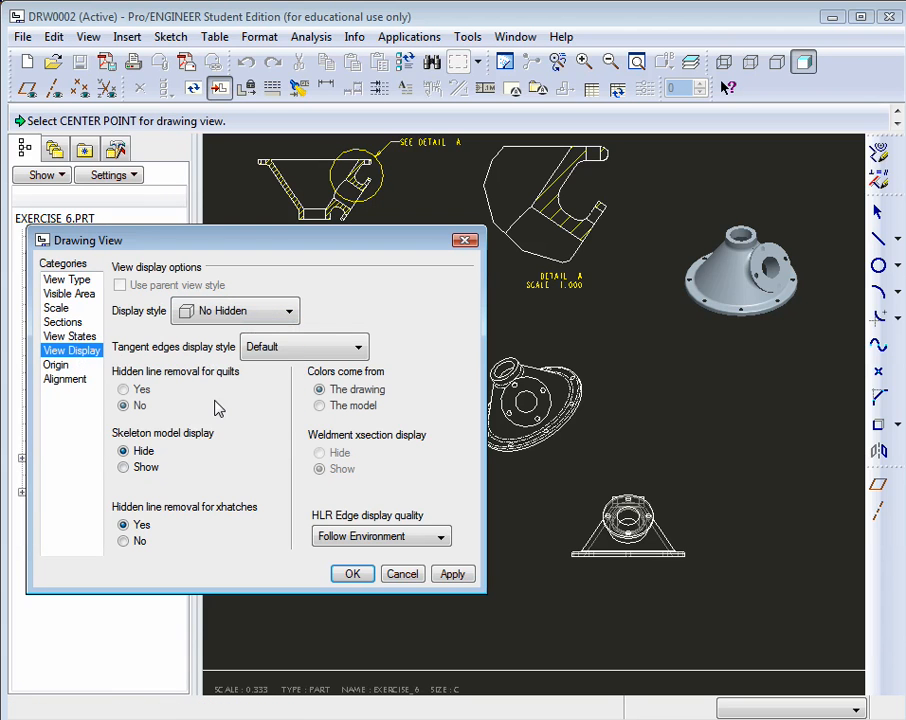
pyautogui.click(340, 350)
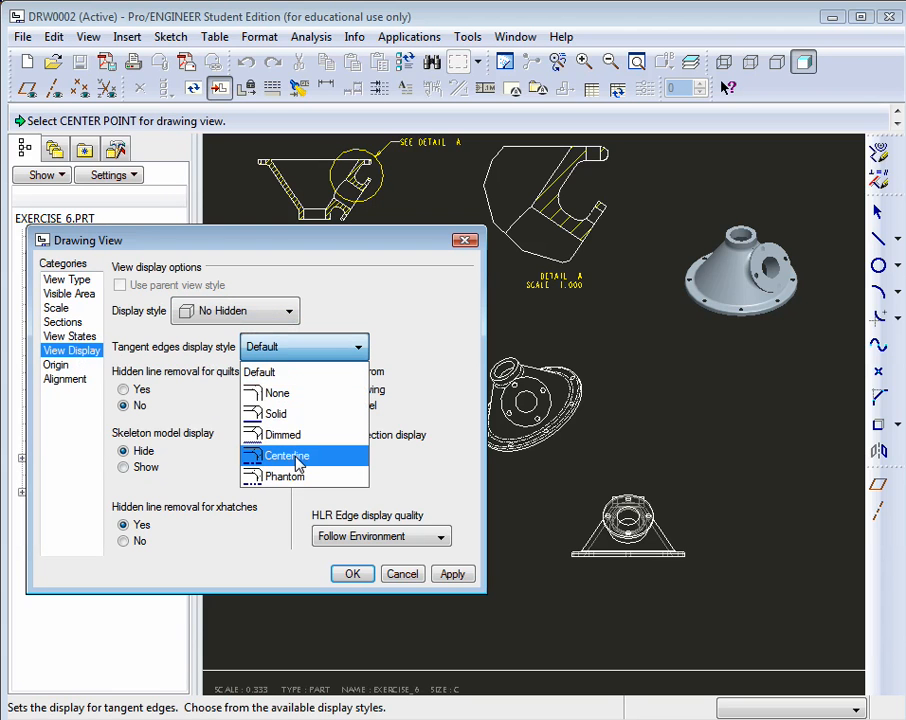
pyautogui.click(290, 456)
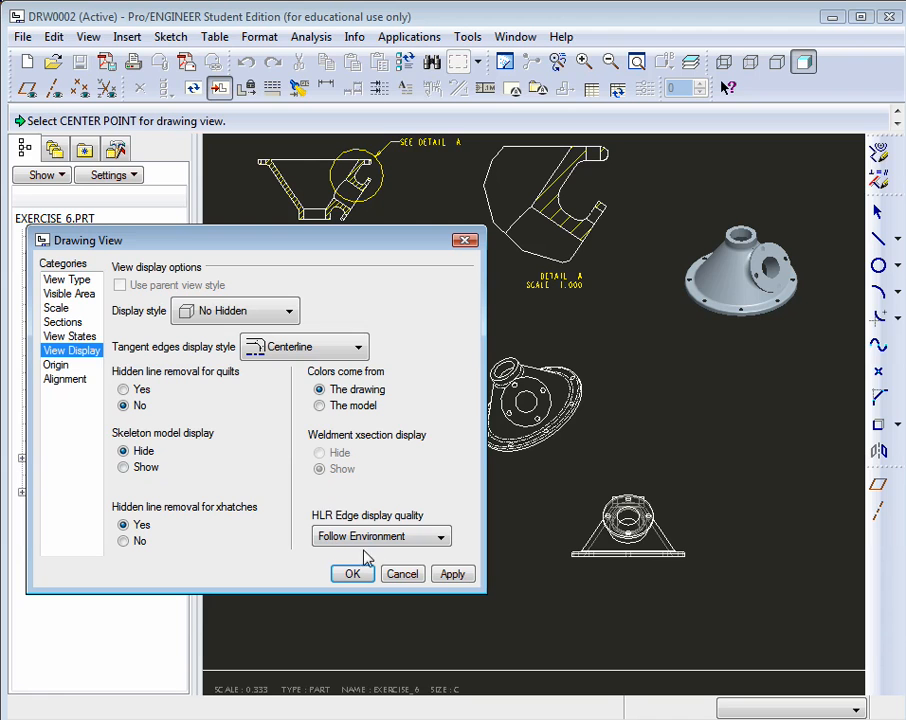
pyautogui.click(455, 576)
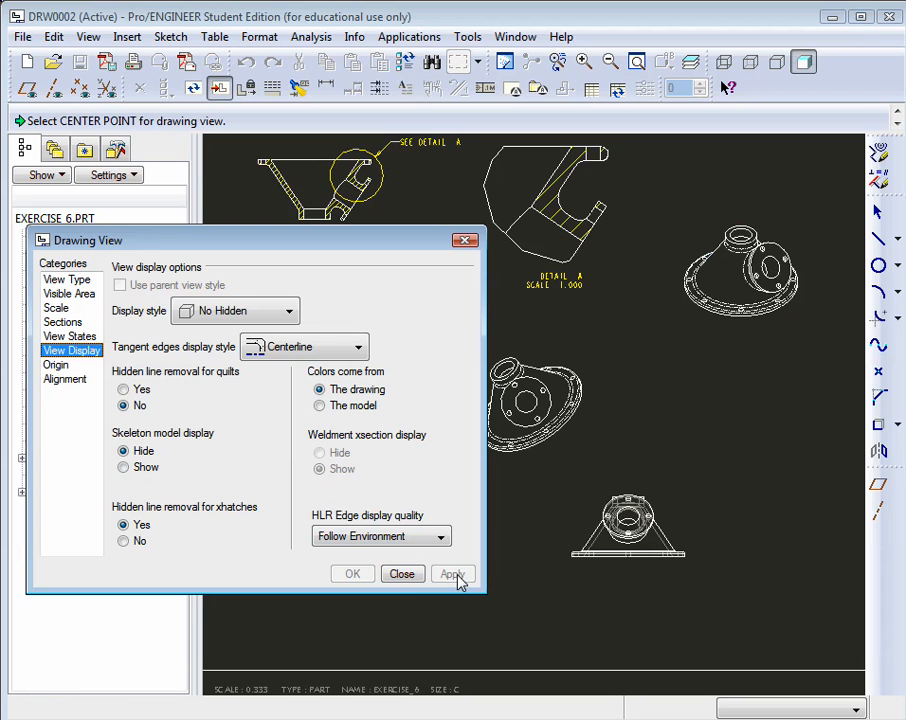
pyautogui.click(402, 574)
pyautogui.click(469, 576)
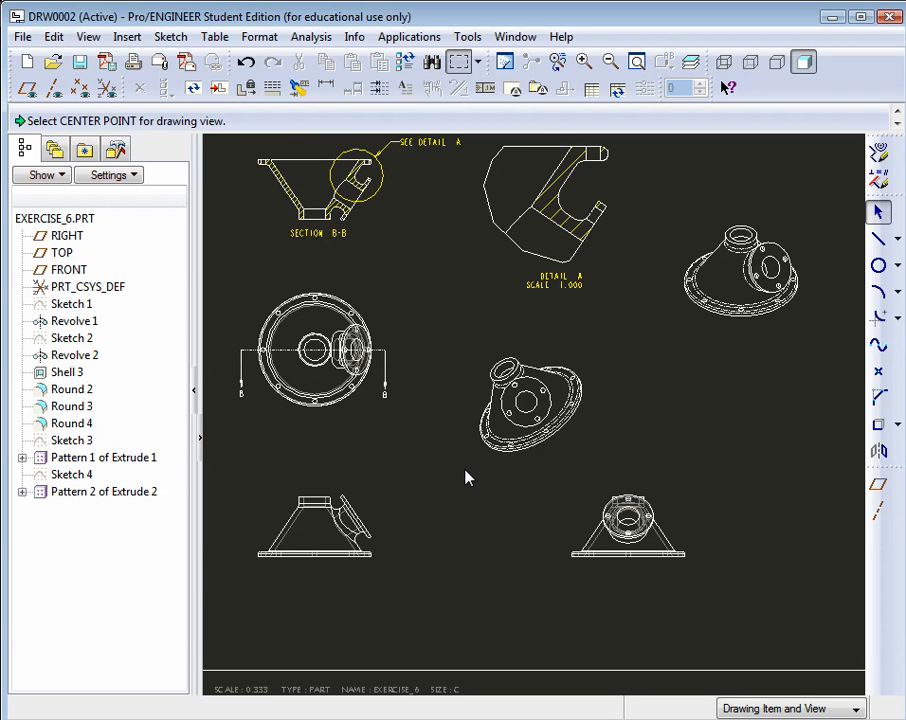
# - Show the model dimensions of the main conical body in the front view, using Show/Erase by Feature and View
pyautogui.scroll(-1, 613, 402)
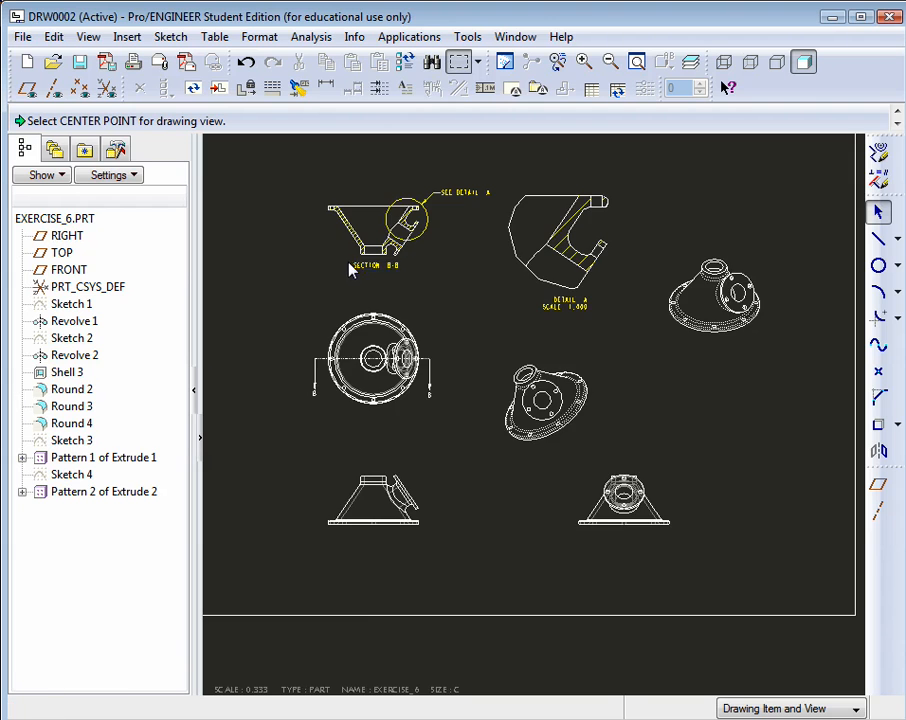
pyautogui.scroll(2, 380, 300)
pyautogui.scroll(-3, 420, 524)
pyautogui.scroll(3, 432, 614)
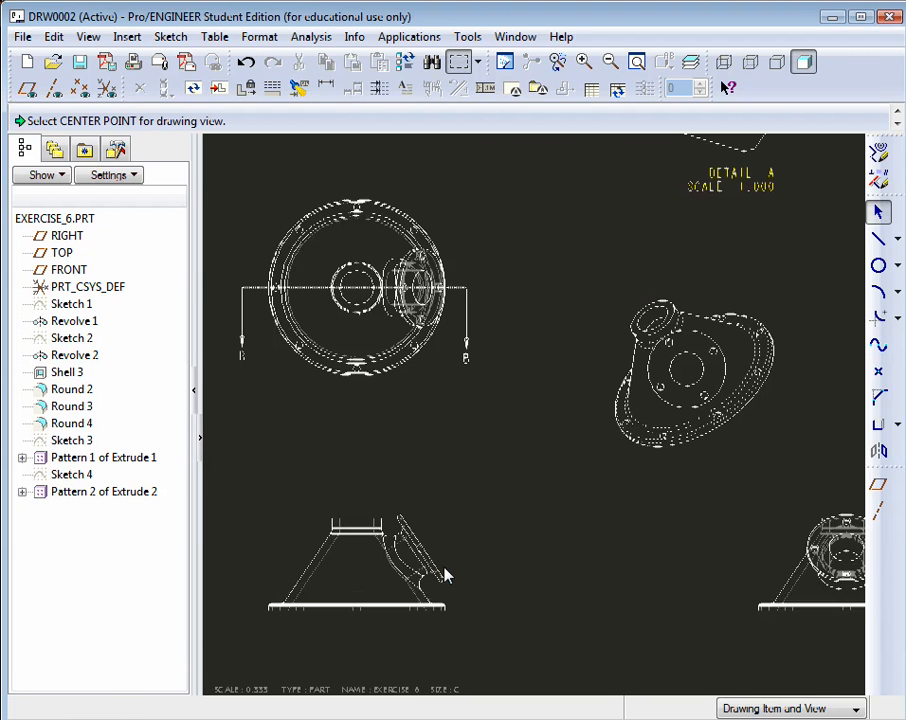
pyautogui.scroll(-2, 490, 538)
pyautogui.scroll(4, 394, 600)
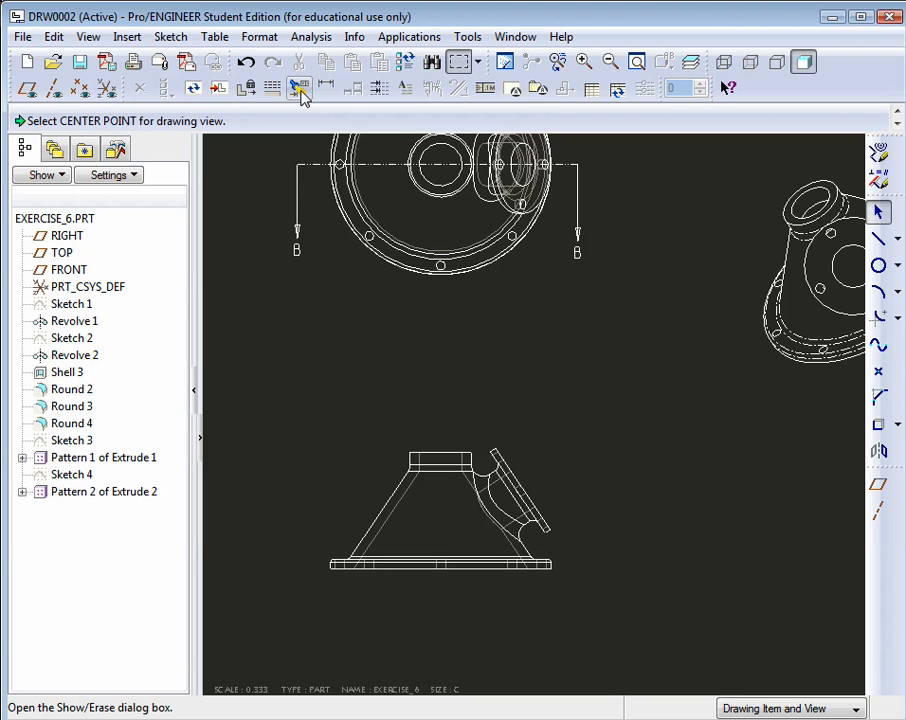
pyautogui.click(300, 89)
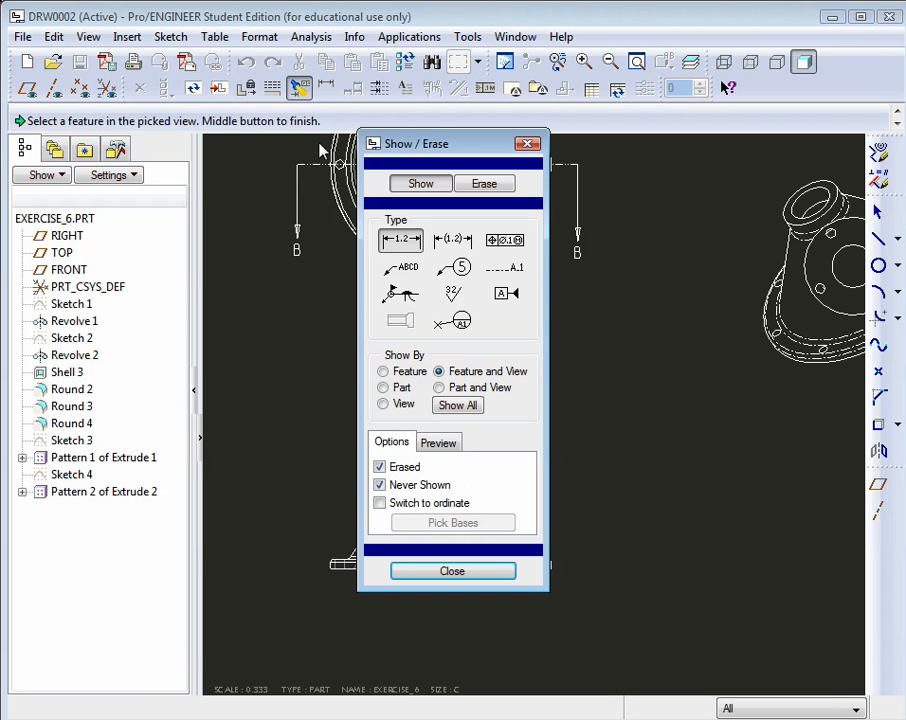
pyautogui.moveTo(480, 145); pyautogui.dragTo(793, 127)
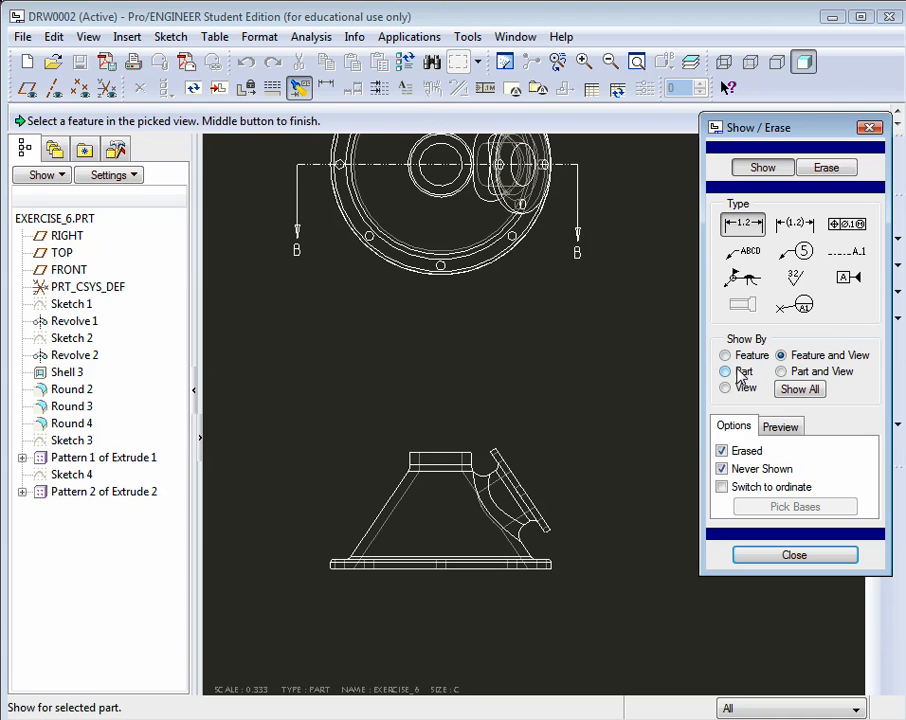
pyautogui.click(745, 226)
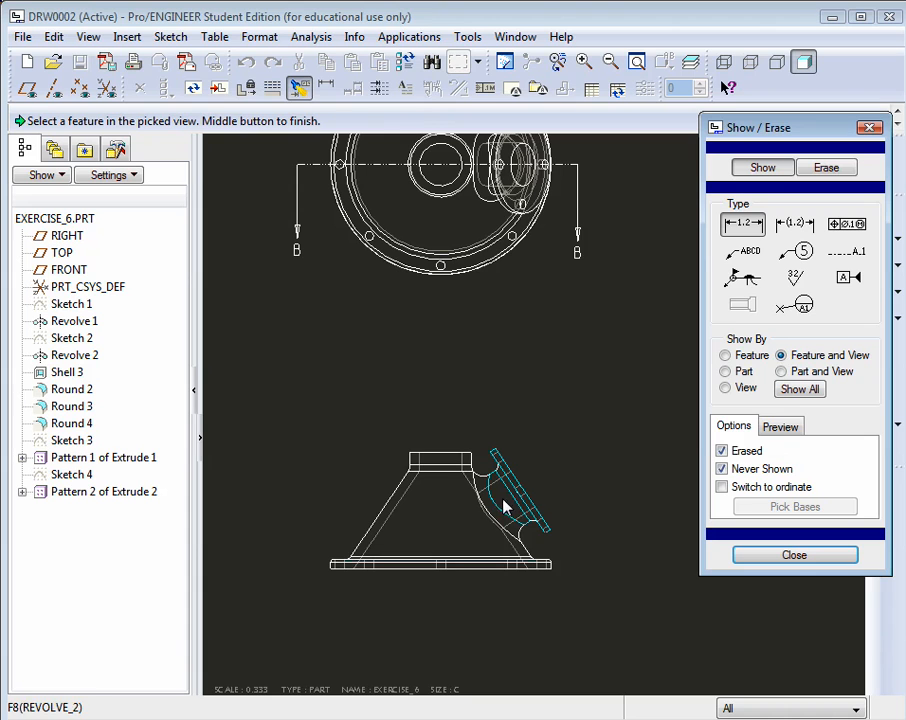
pyautogui.click(427, 520)
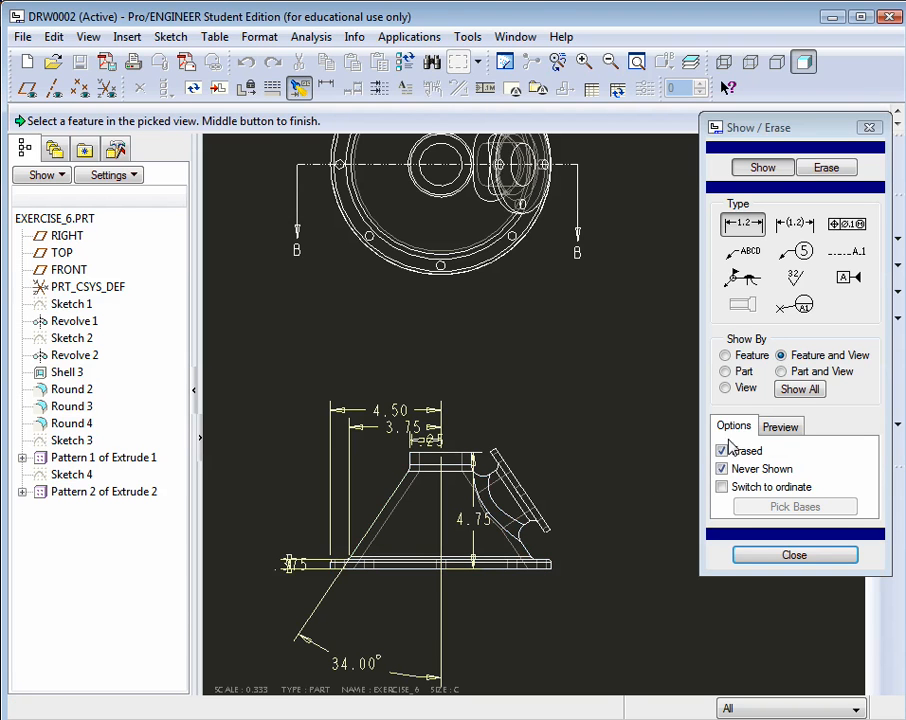
# - Accept the previewed dimensions on the front view and finish the Show/Erase command
pyautogui.click(793, 557)
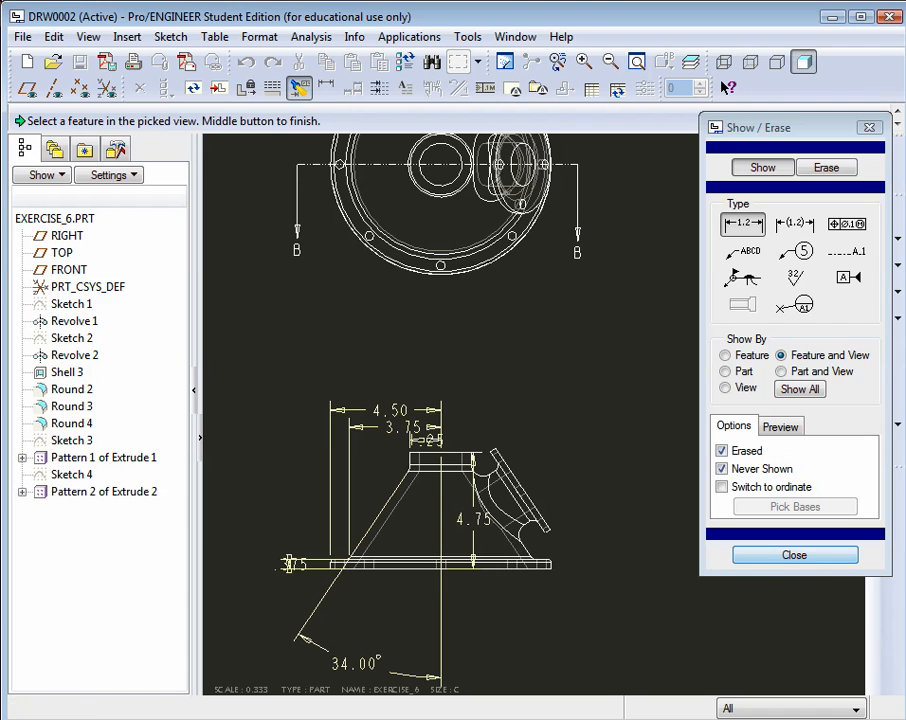
pyautogui.click(749, 645)
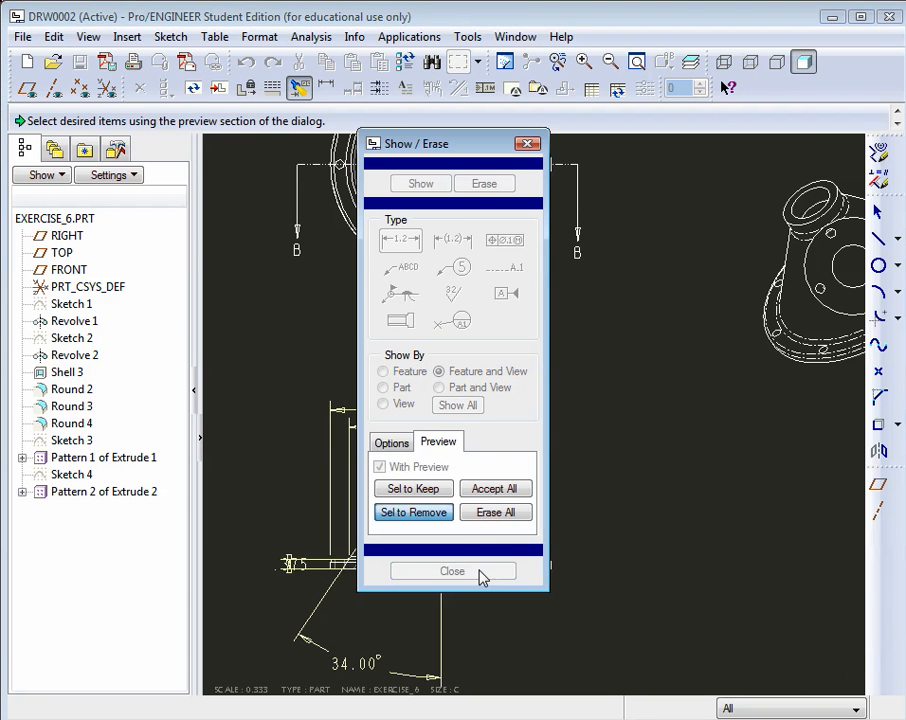
pyautogui.middleClick(605, 586)
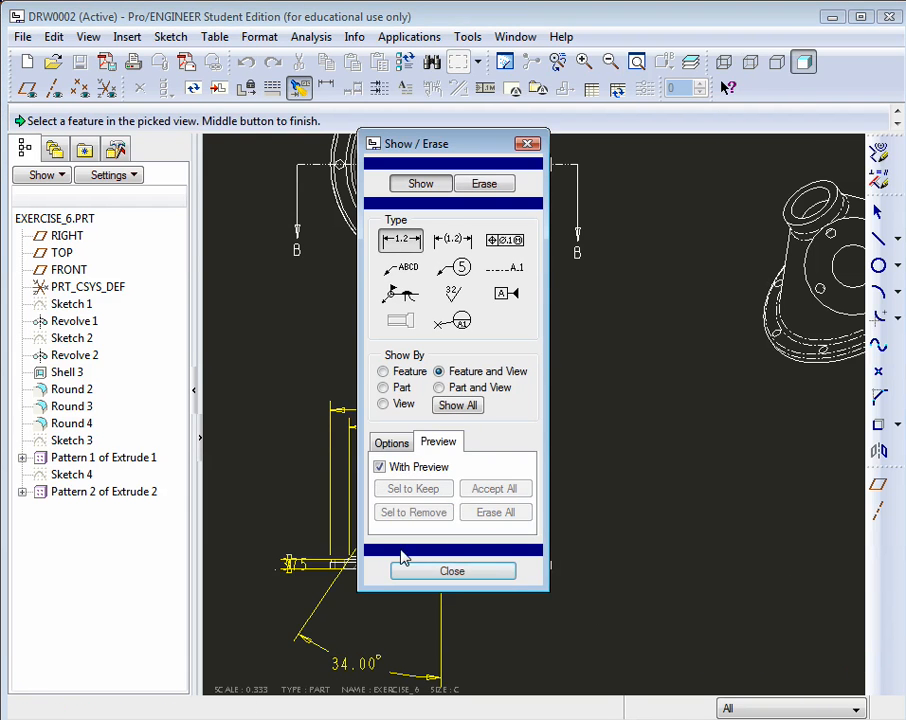
pyautogui.click(449, 567)
pyautogui.click(552, 438)
pyautogui.click(632, 458)
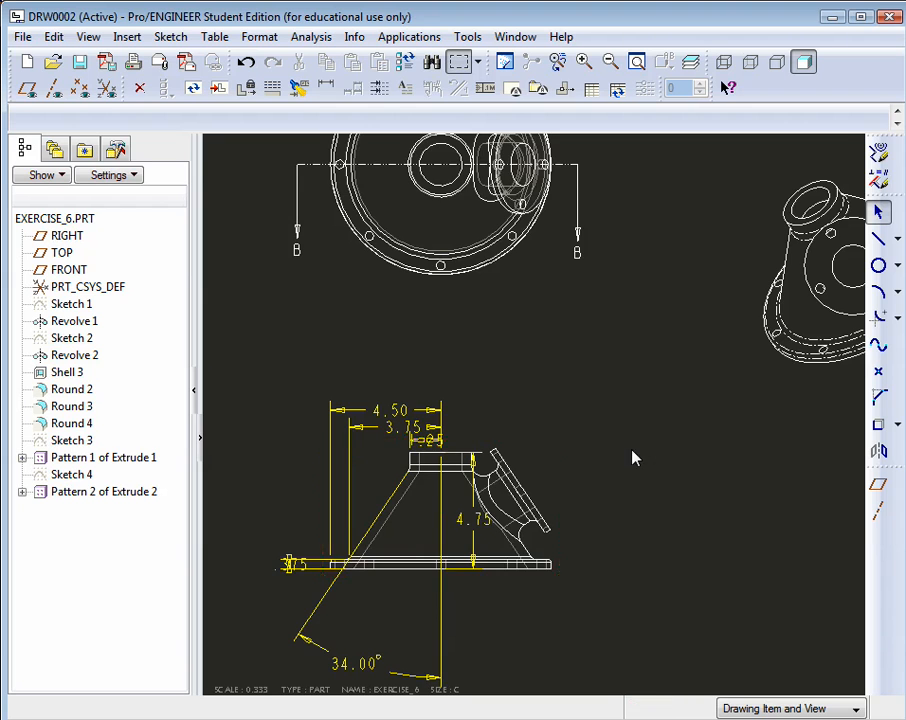
# - Space out the 4.50, 3.75 and 1.25 dimensions above the front view, moving the 1.25 text outside its witness lines
pyautogui.scroll(-2, 470, 545)
pyautogui.scroll(4, 410, 628)
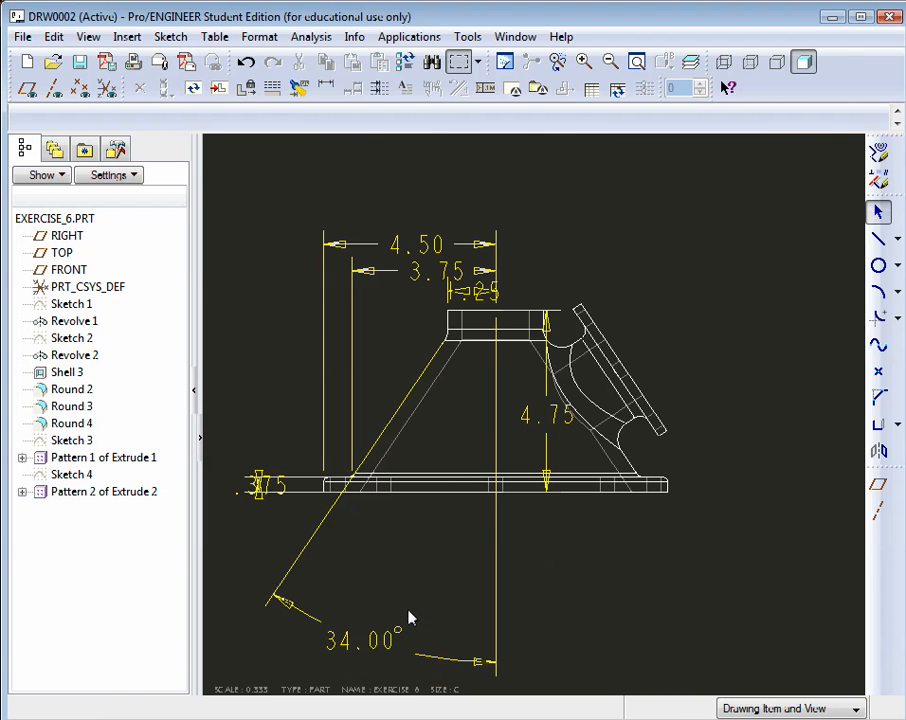
pyautogui.click(430, 247)
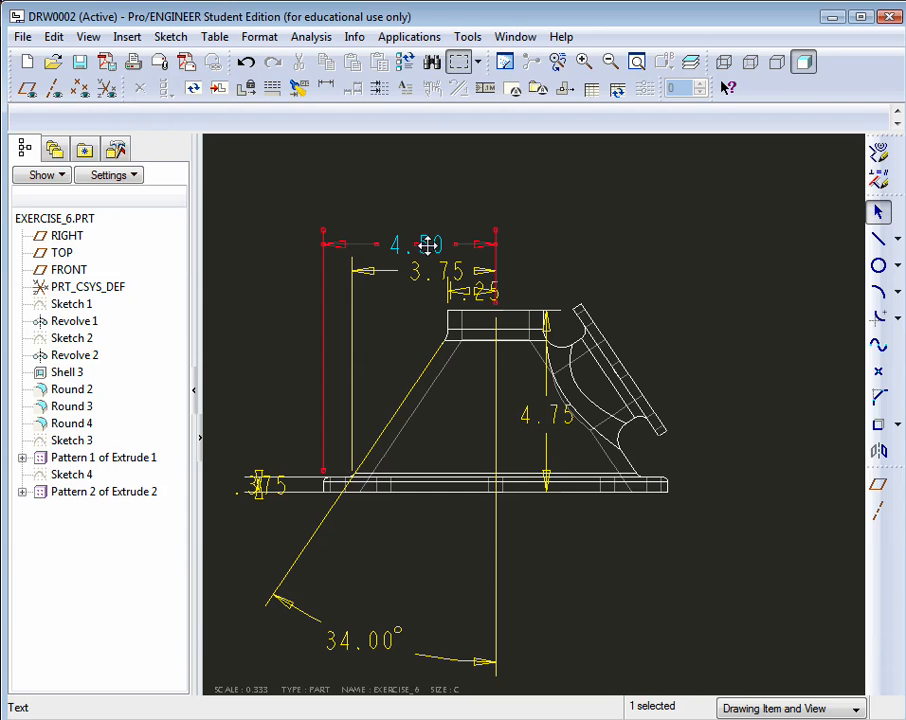
pyautogui.moveTo(419, 247); pyautogui.dragTo(420, 222)
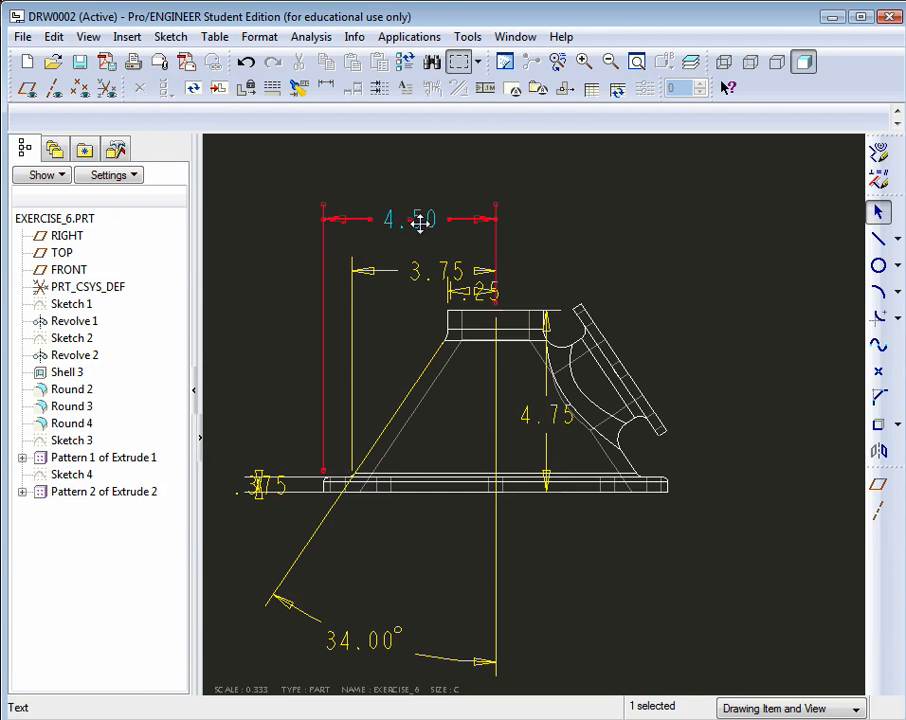
pyautogui.click(457, 269)
pyautogui.moveTo(431, 269); pyautogui.dragTo(432, 255)
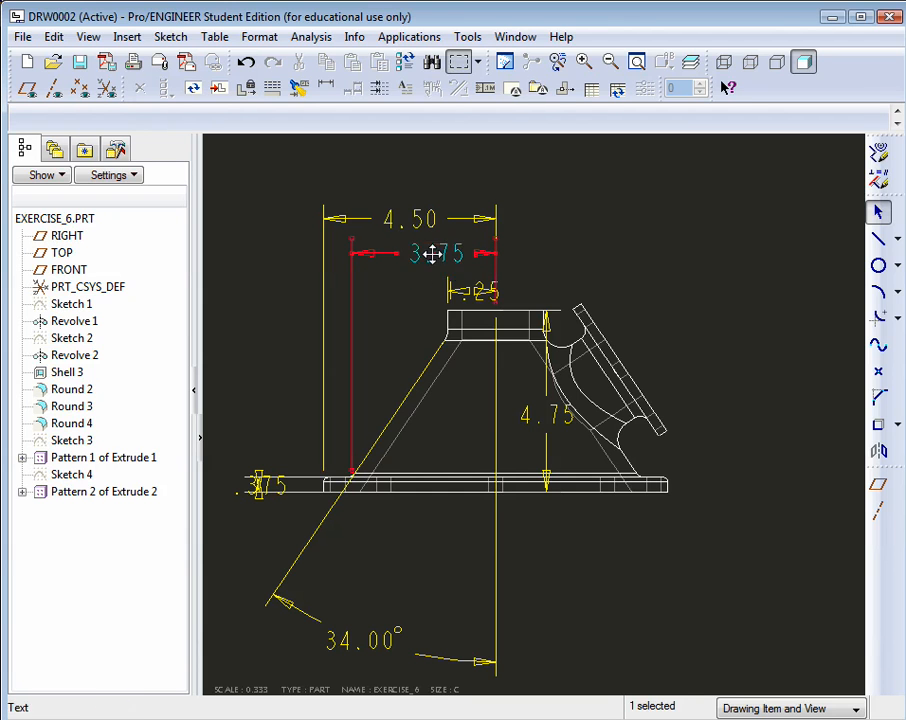
pyautogui.click(483, 290)
pyautogui.moveTo(481, 289); pyautogui.dragTo(437, 288)
pyautogui.click(558, 274)
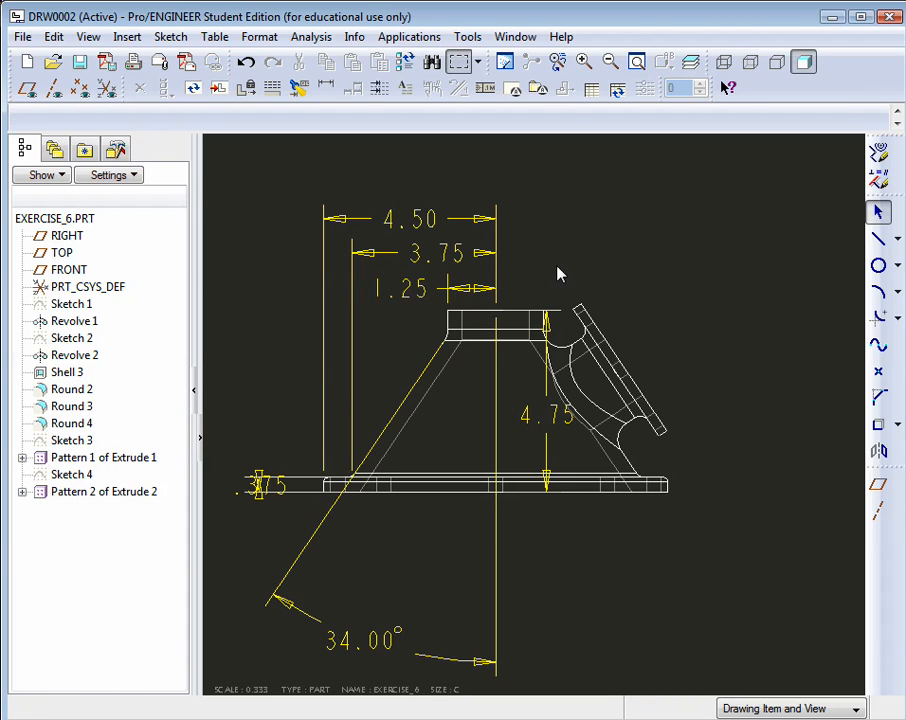
# - Erase the 1.25 dimension above the front view
pyautogui.click(408, 292)
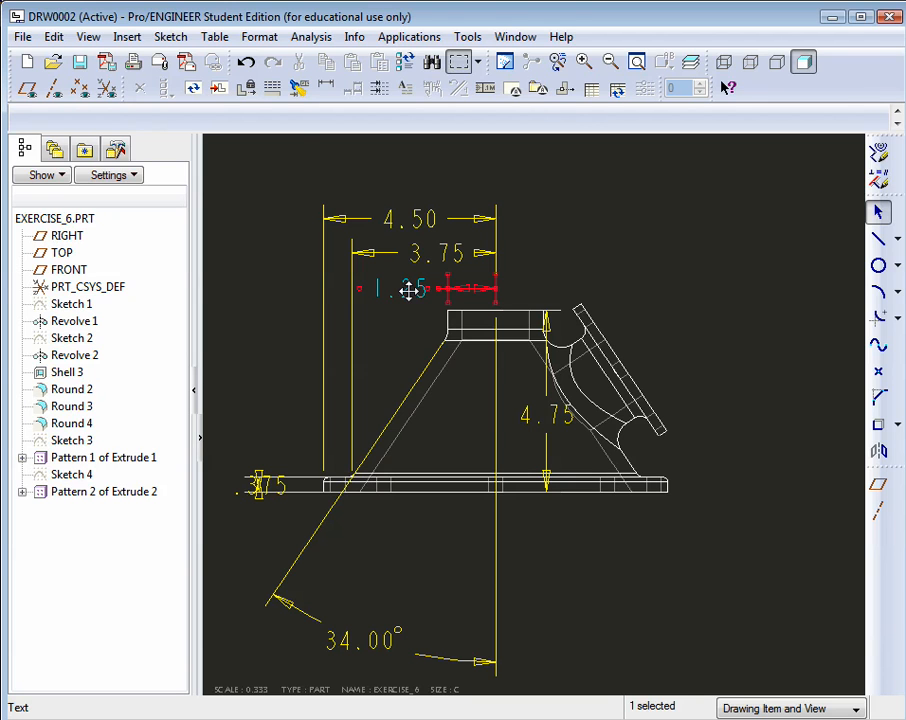
pyautogui.rightClick(410, 292)
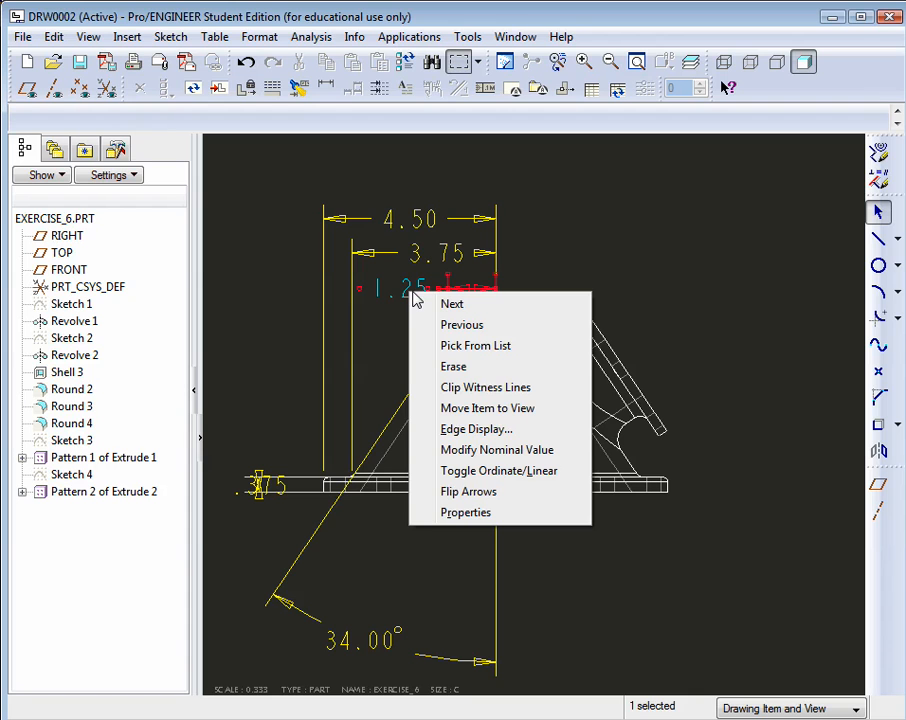
pyautogui.click(458, 367)
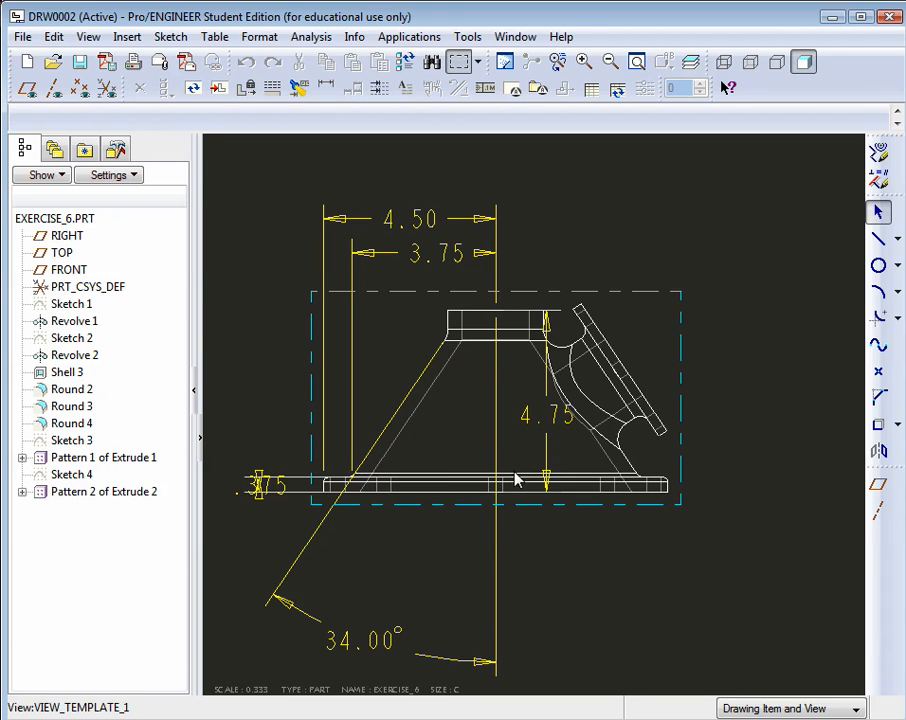
# - Move the .375 dimension text below the base flange and the 4.75 height dimension to the left of the front view
pyautogui.scroll(-1, 600, 442)
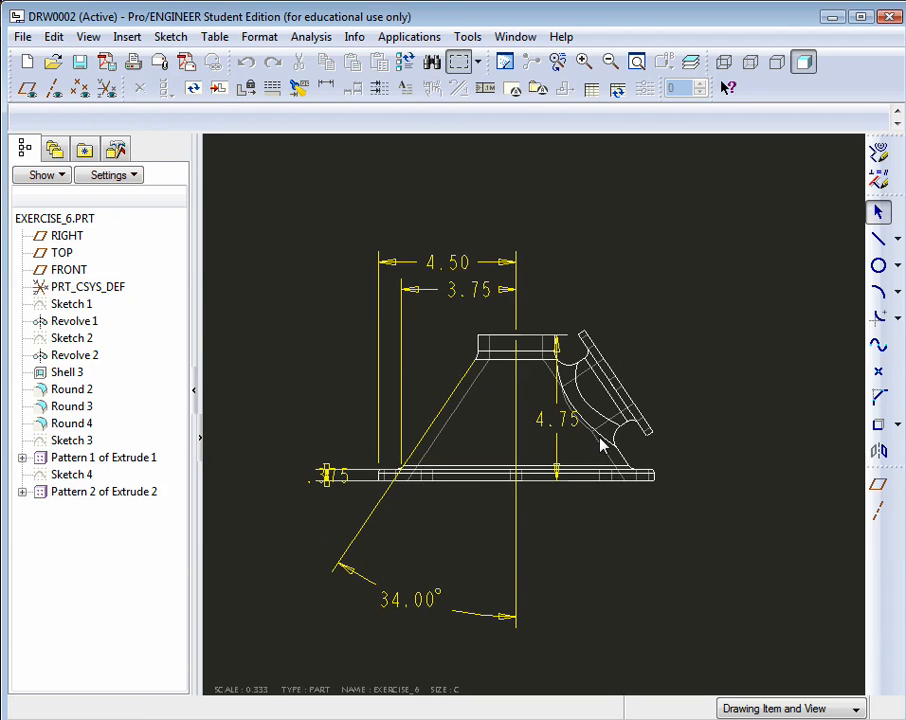
pyautogui.click(340, 483)
pyautogui.moveTo(336, 478); pyautogui.dragTo(314, 528)
pyautogui.click(434, 543)
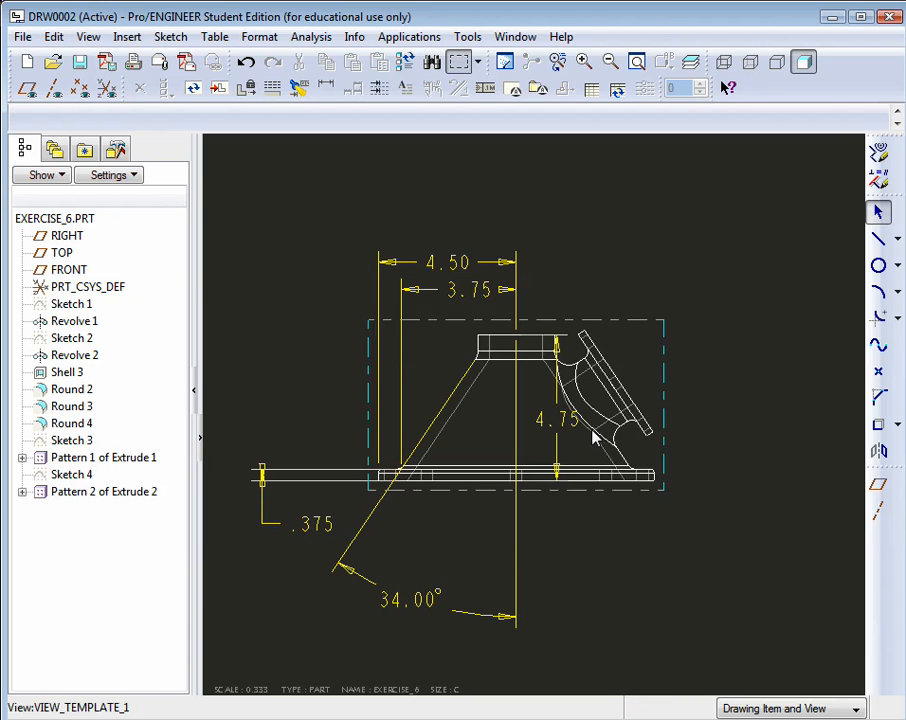
pyautogui.moveTo(556, 418); pyautogui.dragTo(235, 406)
pyautogui.click(319, 398)
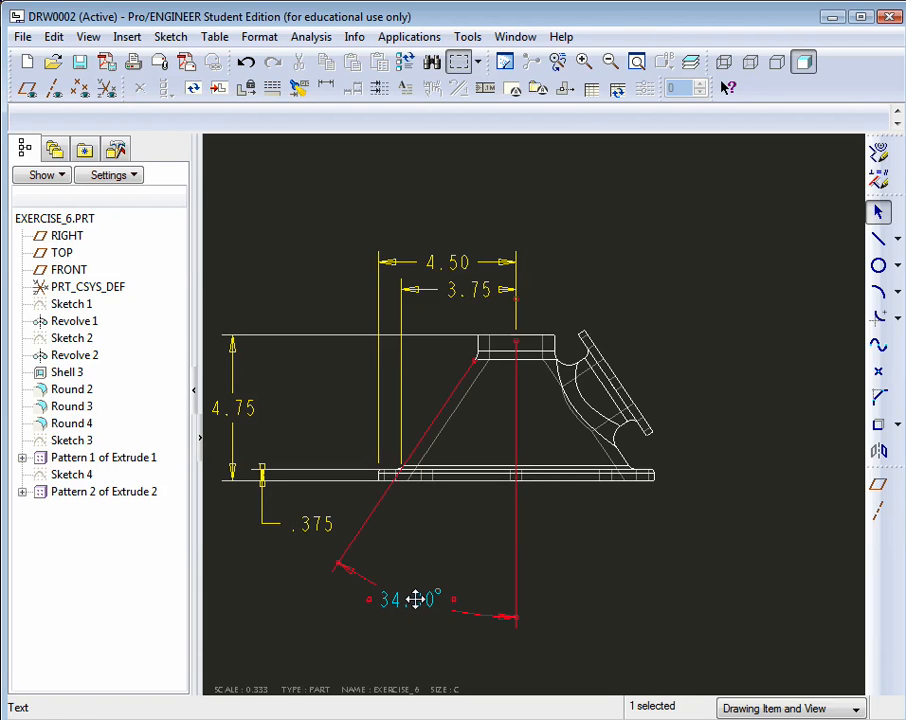
# - Move the 34.00° angle dimension from the front view to the section B-B view
pyautogui.rightClick(415, 599)
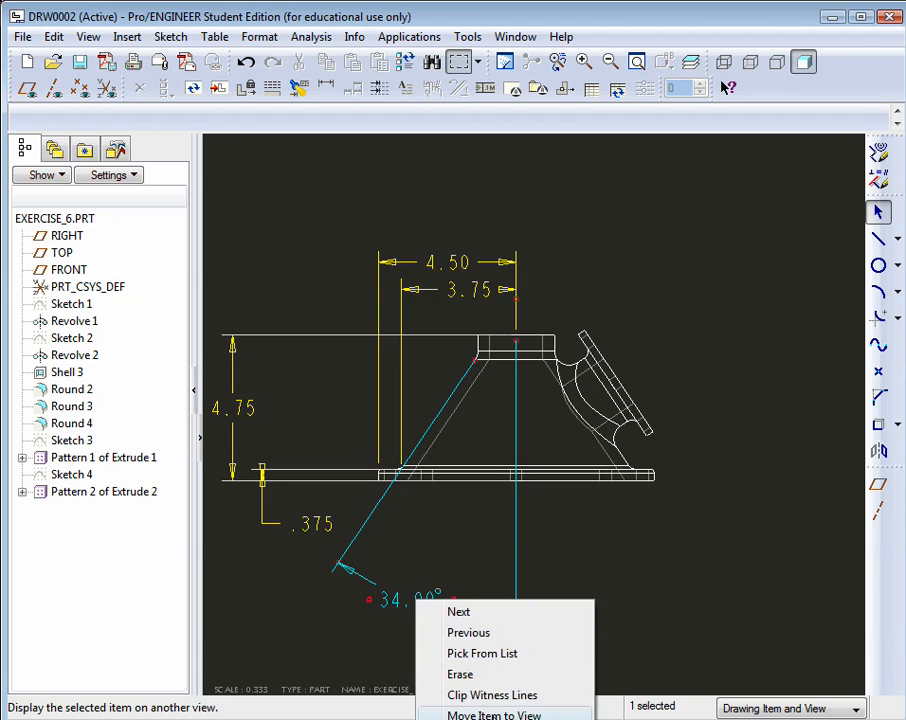
pyautogui.click(492, 716)
pyautogui.scroll(-2, 538, 421)
pyautogui.scroll(5, 536, 422)
pyautogui.scroll(5, 536, 429)
pyautogui.scroll(-5, 524, 281)
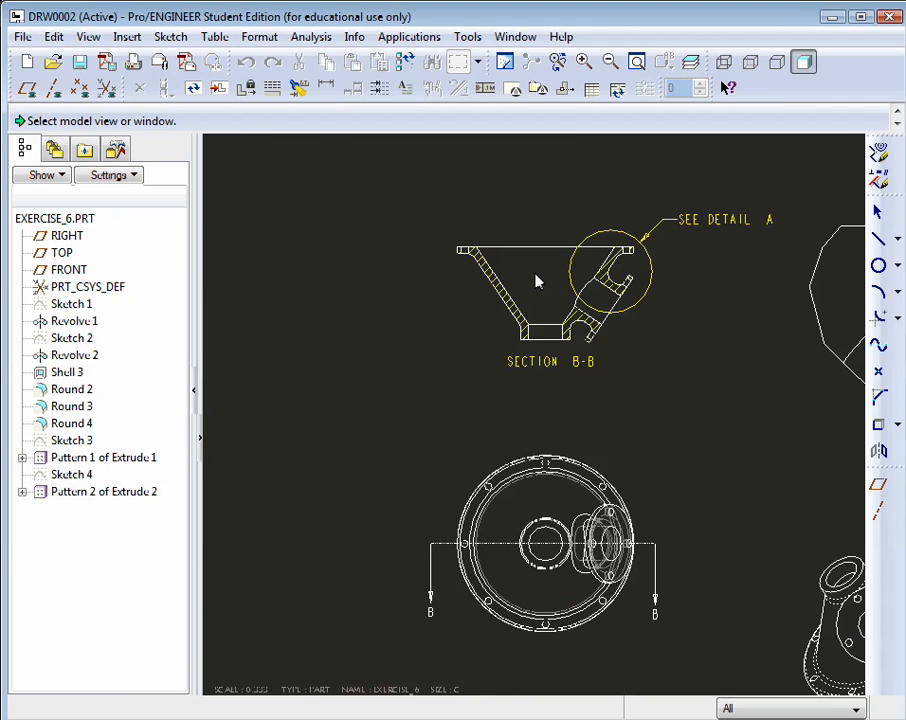
pyautogui.click(540, 285)
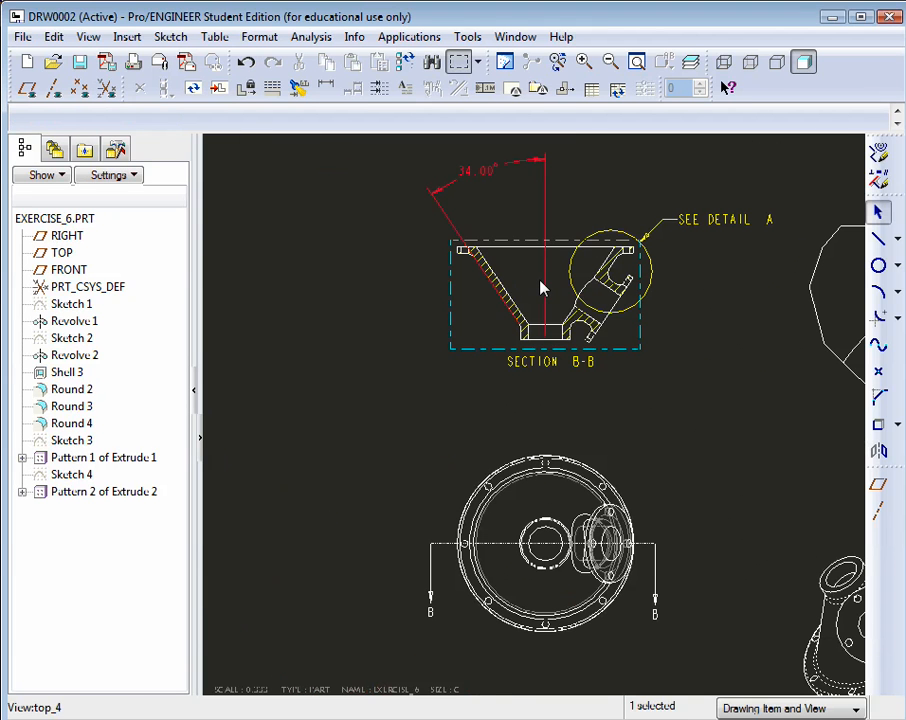
pyautogui.click(399, 328)
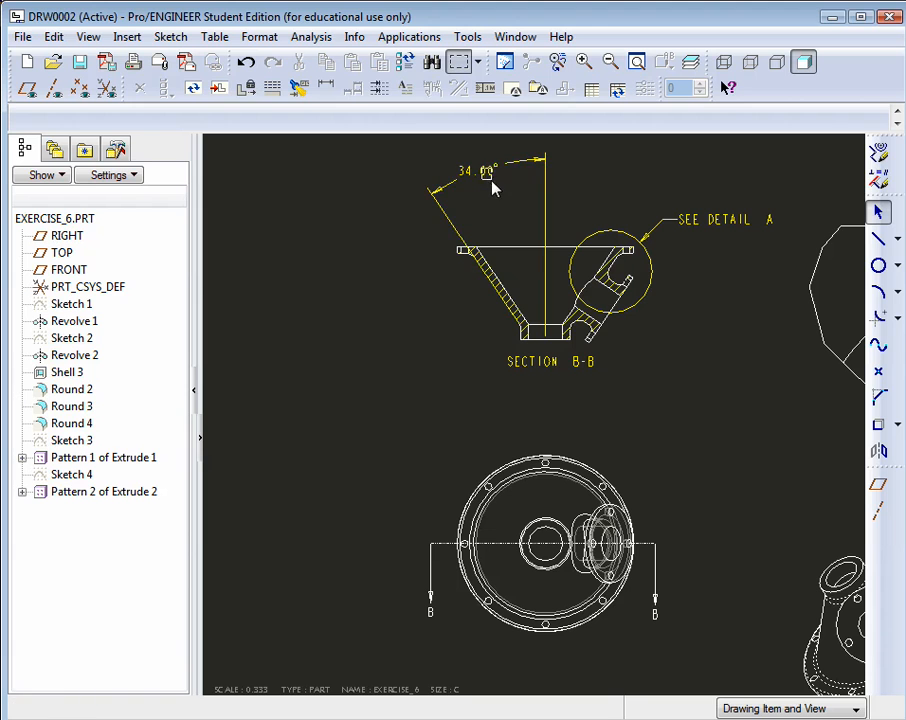
# - Bring the 34.00° angle dimension closer to the upper edge of the section B-B view
pyautogui.click(483, 176)
pyautogui.moveTo(483, 176); pyautogui.dragTo(495, 206)
pyautogui.click(415, 255)
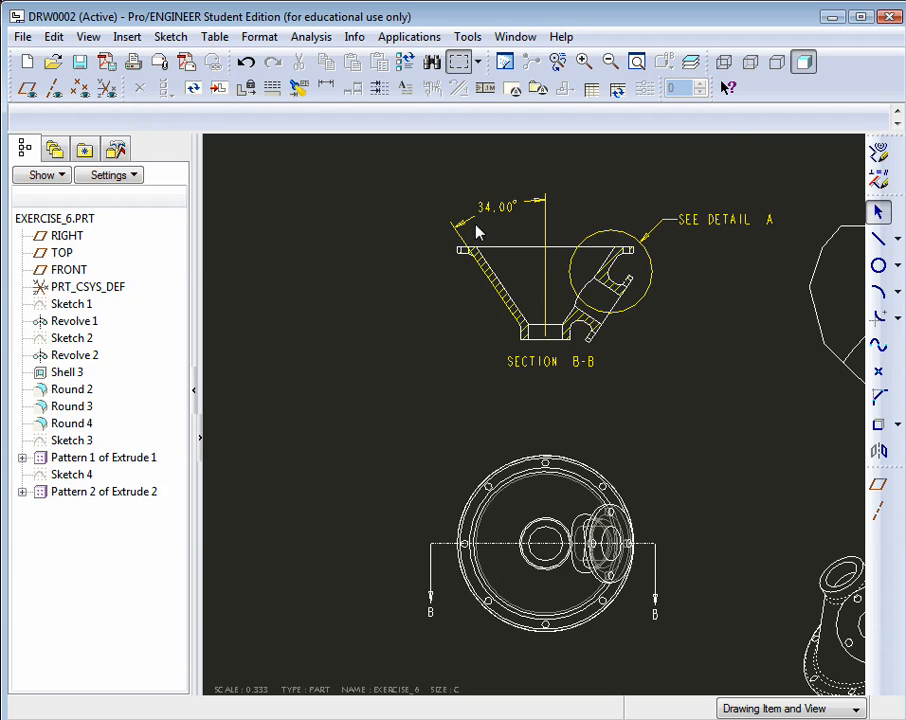
pyautogui.doubleClick(504, 214)
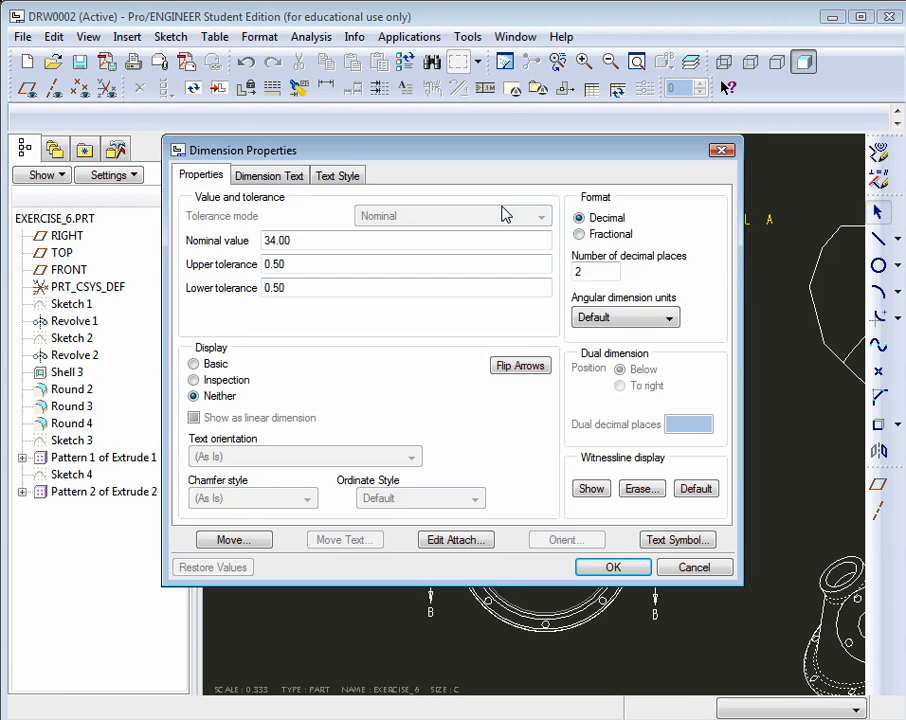
pyautogui.click(694, 567)
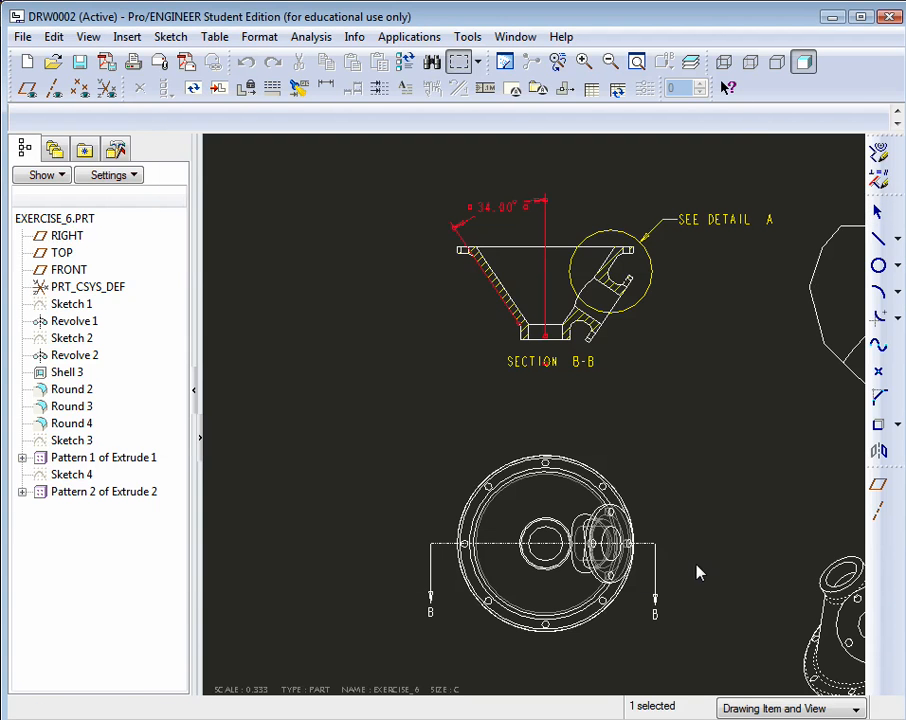
# - Flip the arrows of the .375 base flange dimension on the front view so they point in from outside
pyautogui.scroll(-5, 395, 440)
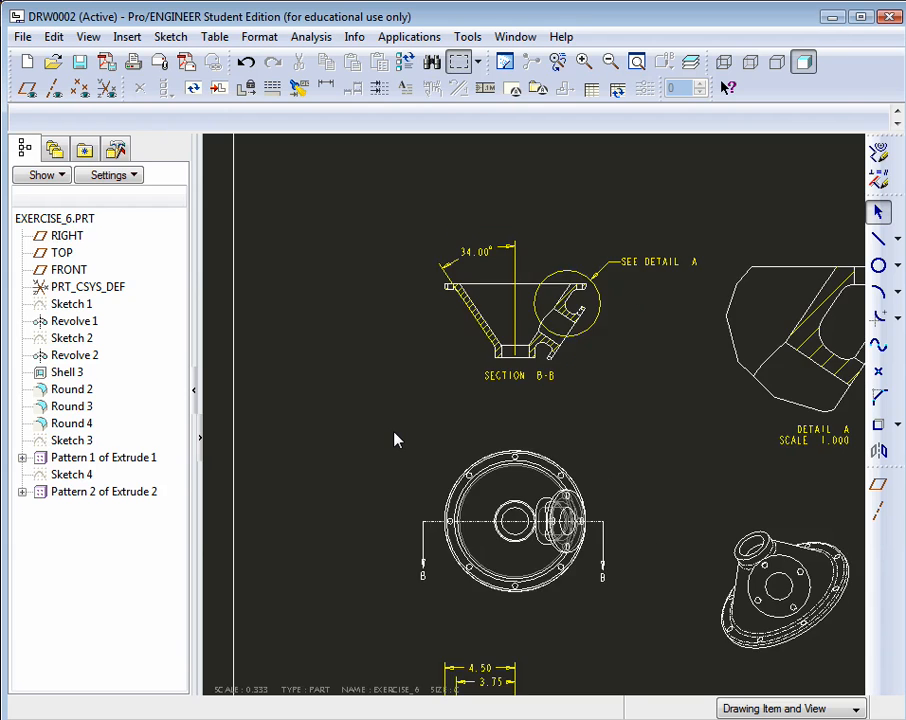
pyautogui.scroll(5, 398, 645)
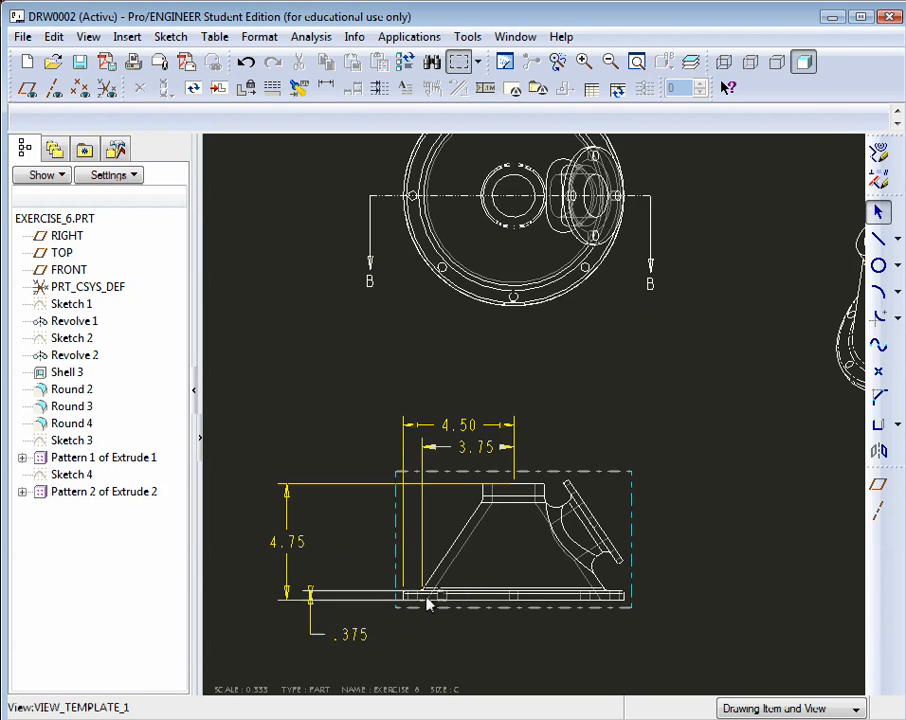
pyautogui.rightClick(362, 641)
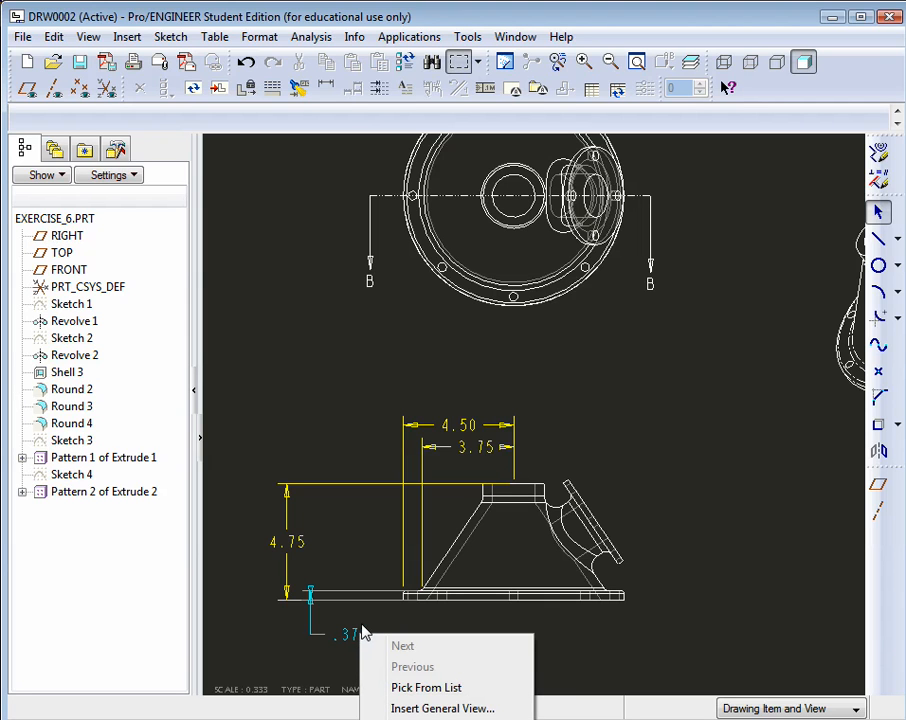
pyautogui.click(352, 633)
pyautogui.click(355, 633)
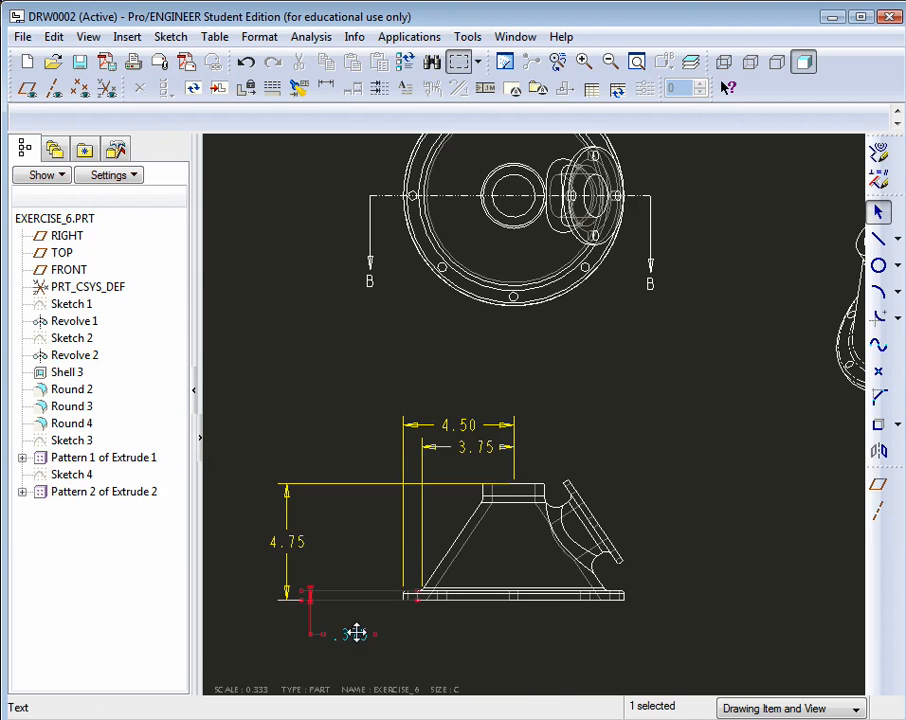
pyautogui.rightClick(360, 635)
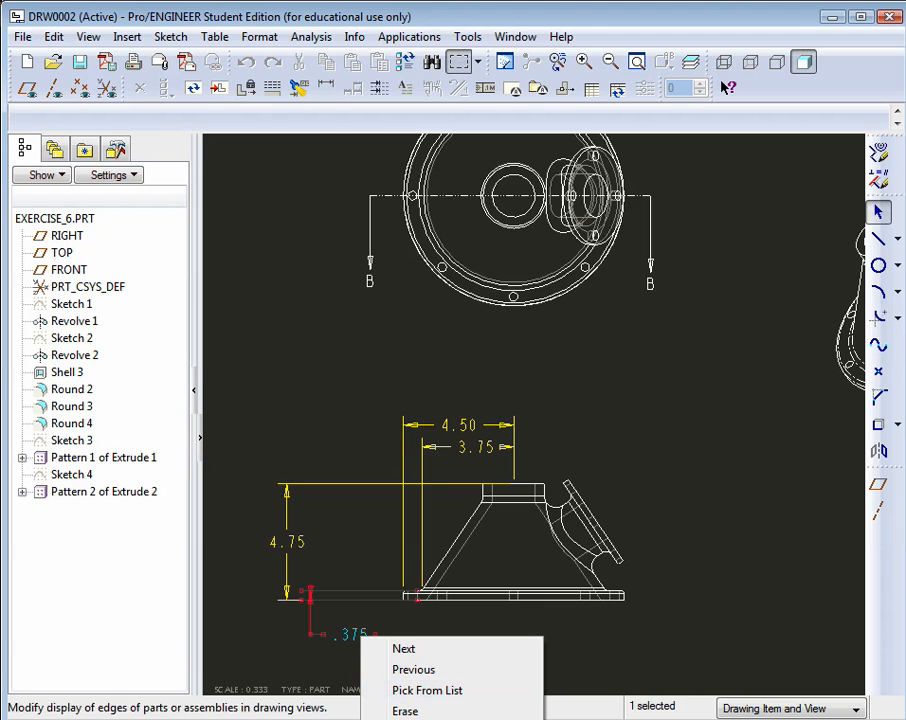
pyautogui.click(425, 719)
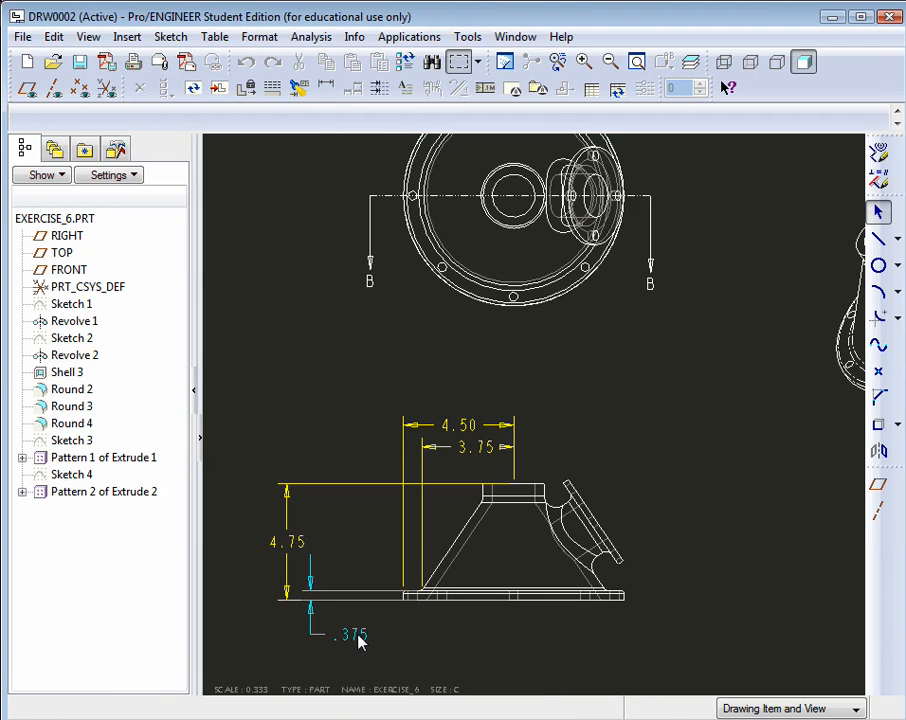
pyautogui.click(466, 630)
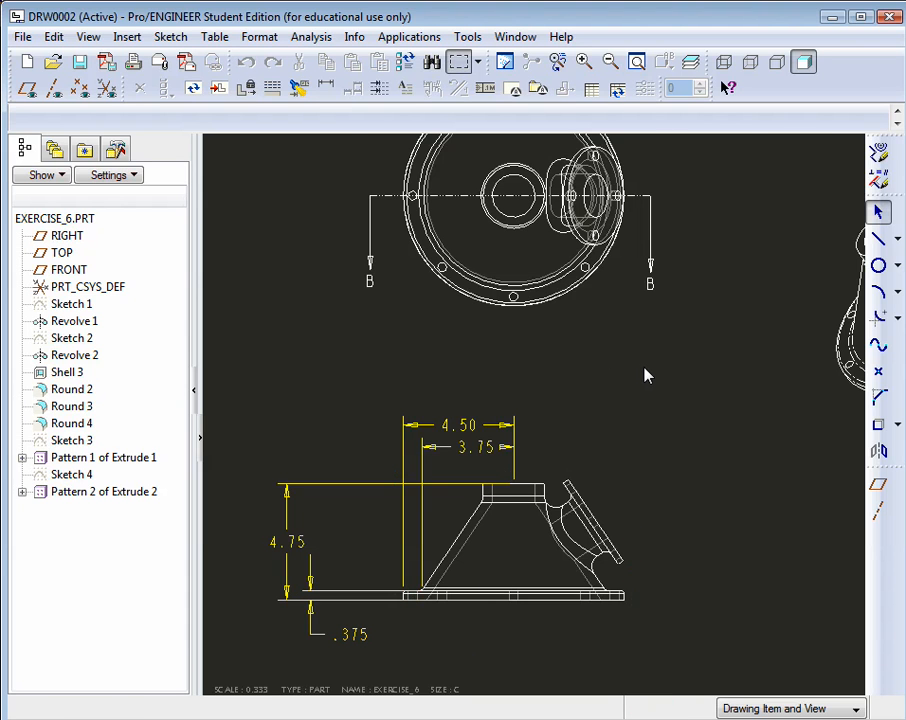
# - Add a radius dimension to the outer edge of the side flange in the auxiliary view, placing it above the part
pyautogui.scroll(-2, 645, 375)
pyautogui.scroll(-1, 645, 375)
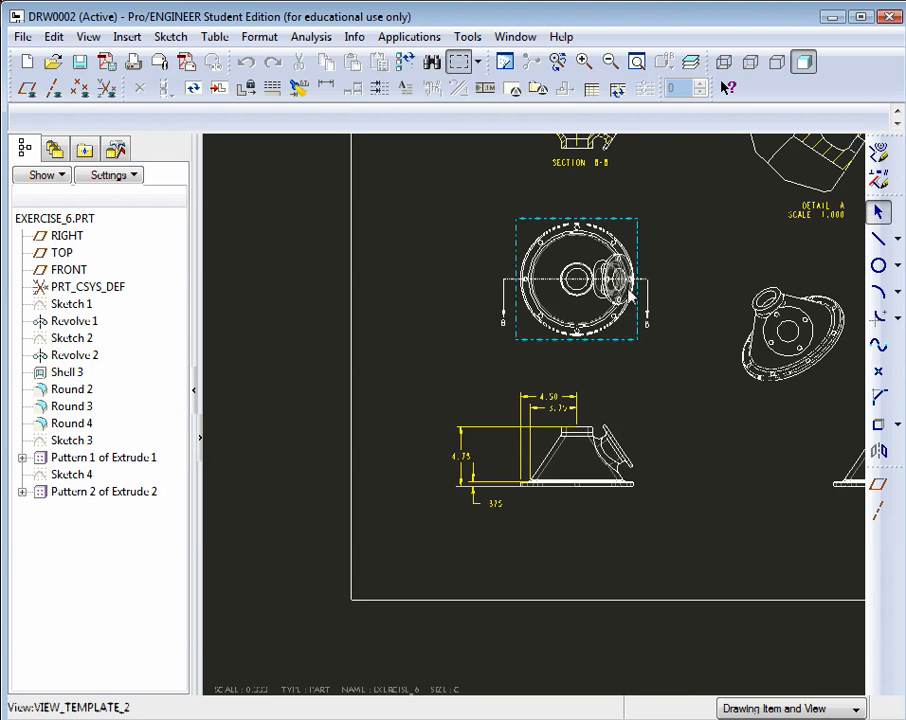
pyautogui.scroll(-1, 716, 324)
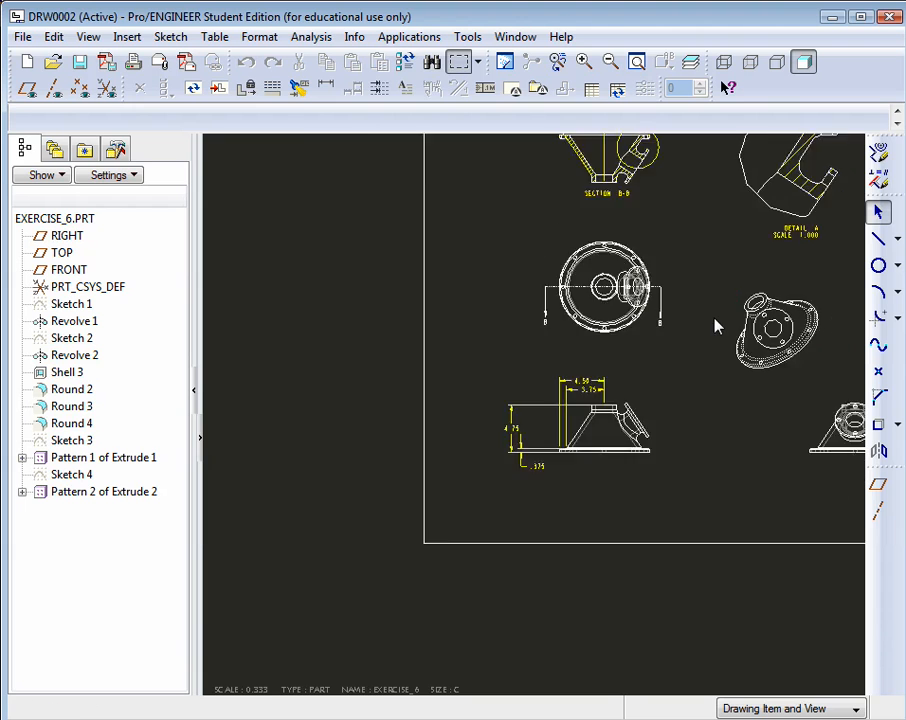
pyautogui.scroll(5, 800, 297)
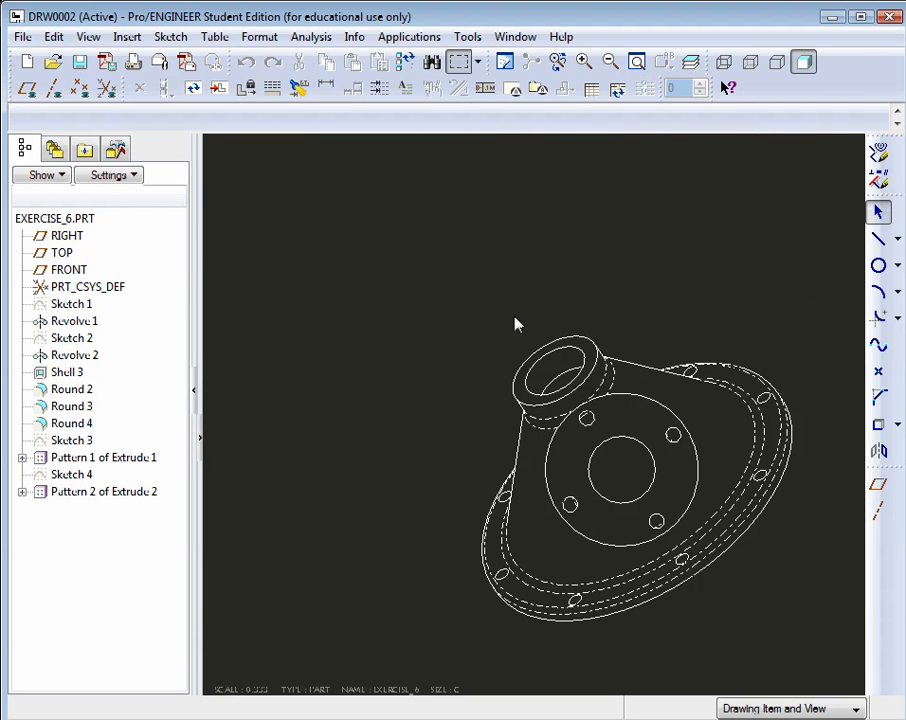
pyautogui.click(325, 90)
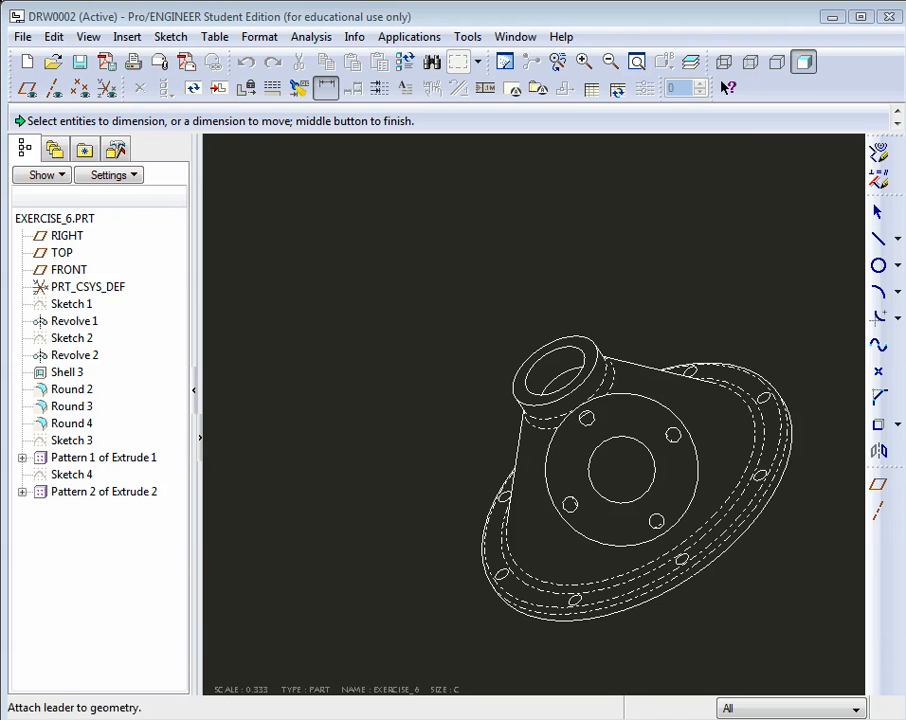
pyautogui.moveTo(837, 18); pyautogui.dragTo(787, 82)
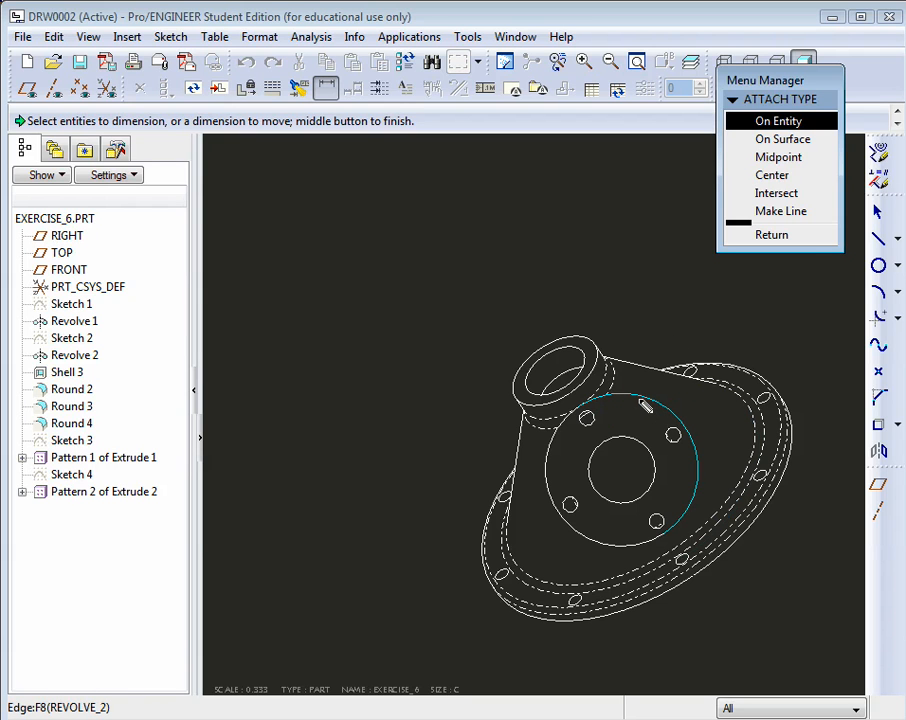
pyautogui.click(645, 405)
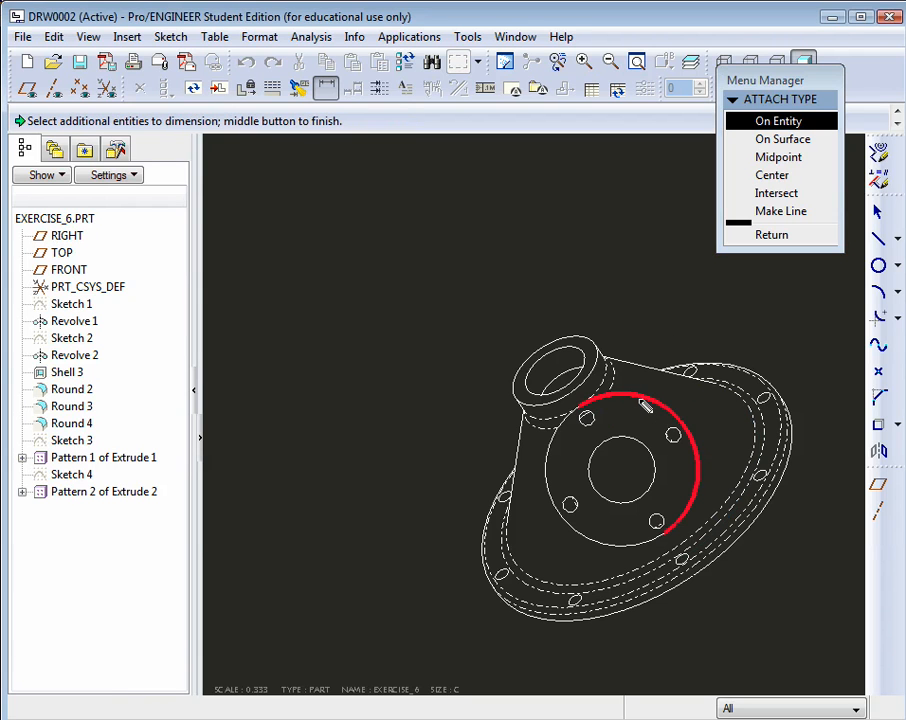
pyautogui.middleClick(655, 308)
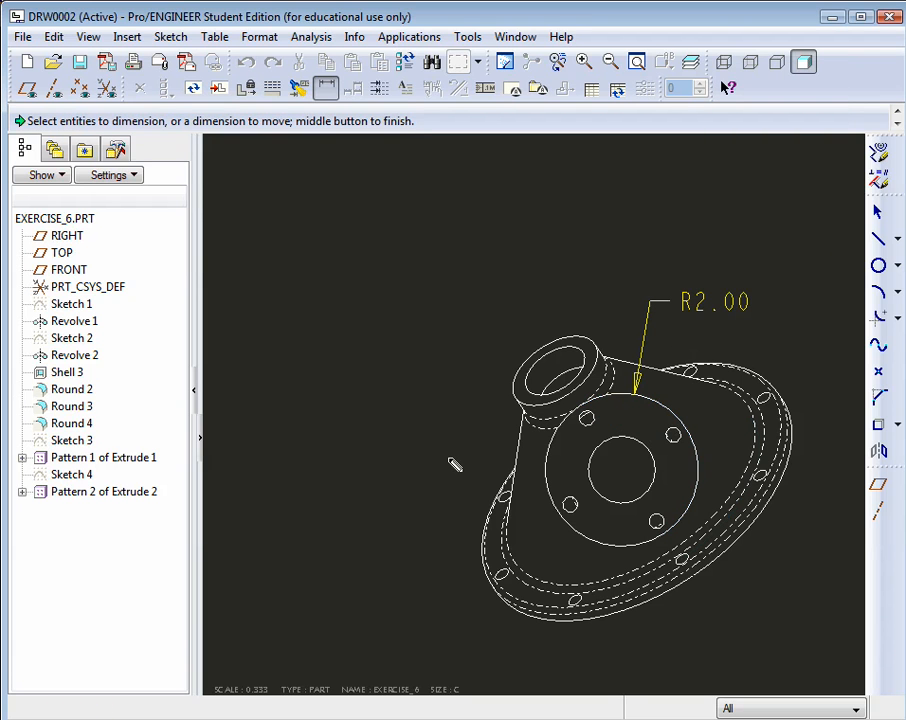
# - Add a radius dimension to the upper-right bolt hole of the base flange in the plan view, placing it outside the flange
pyautogui.scroll(-5, 452, 462)
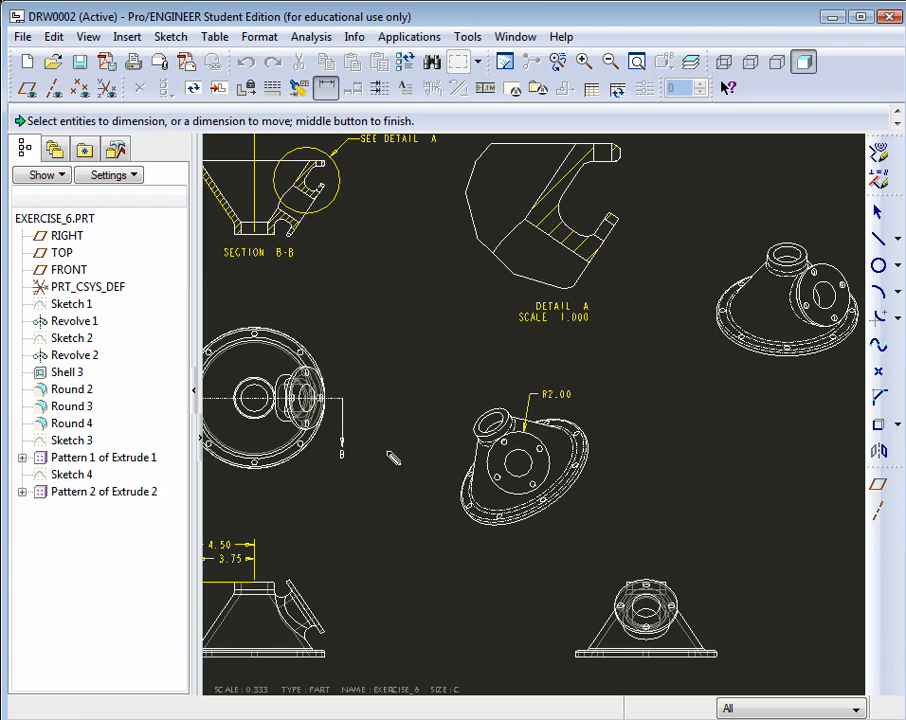
pyautogui.scroll(-1, 431, 404)
pyautogui.scroll(2, 291, 366)
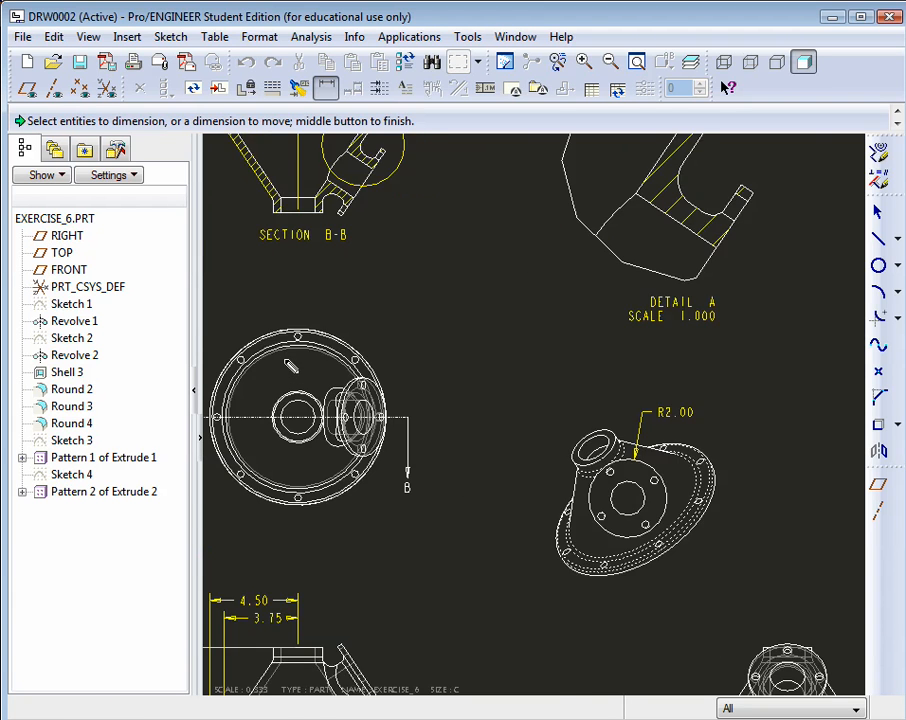
pyautogui.scroll(2, 295, 364)
pyautogui.scroll(1, 458, 370)
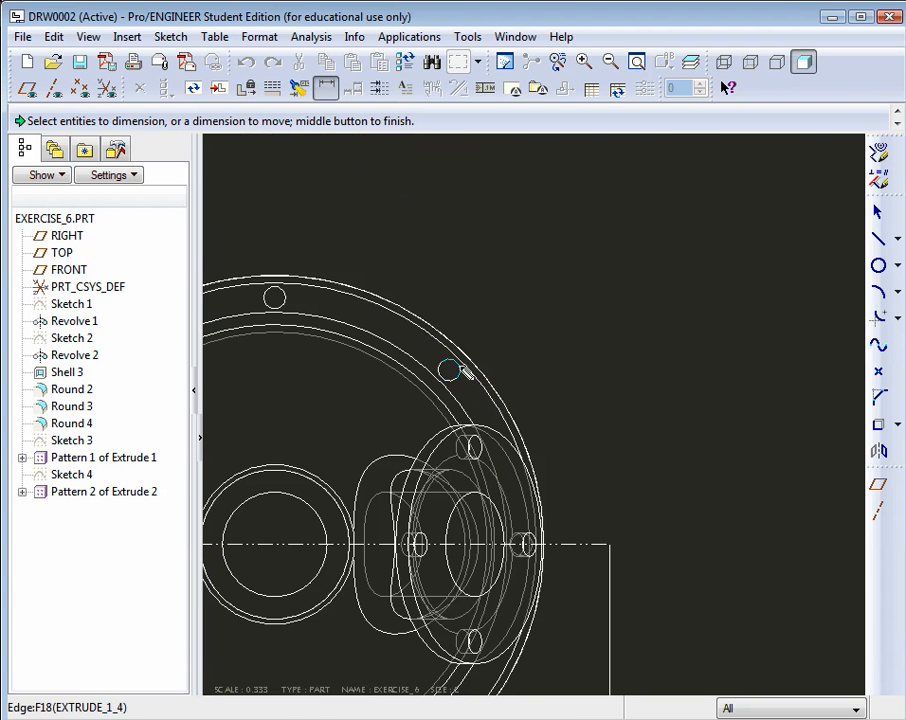
pyautogui.click(460, 371)
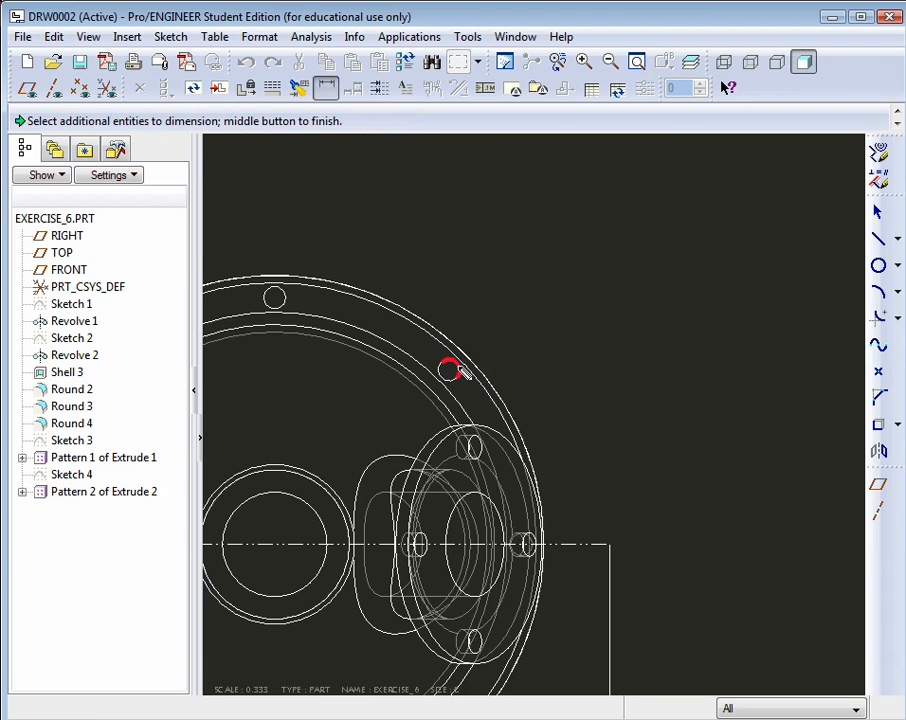
pyautogui.middleClick(577, 287)
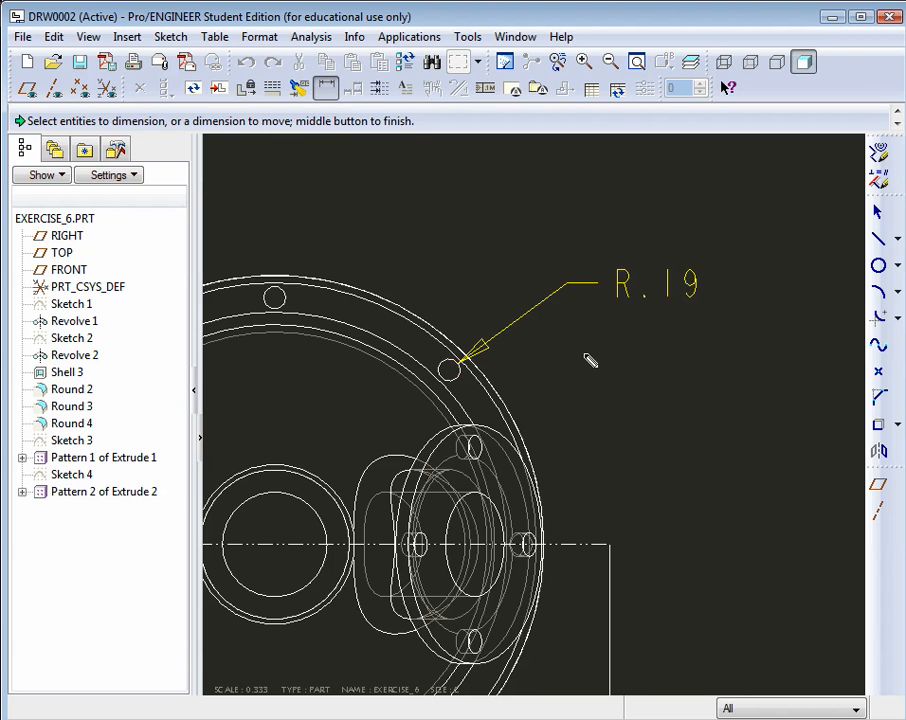
# - Finish the Dimension command with the new bolt hole radius dimension in close view
pyautogui.scroll(-5, 590, 361)
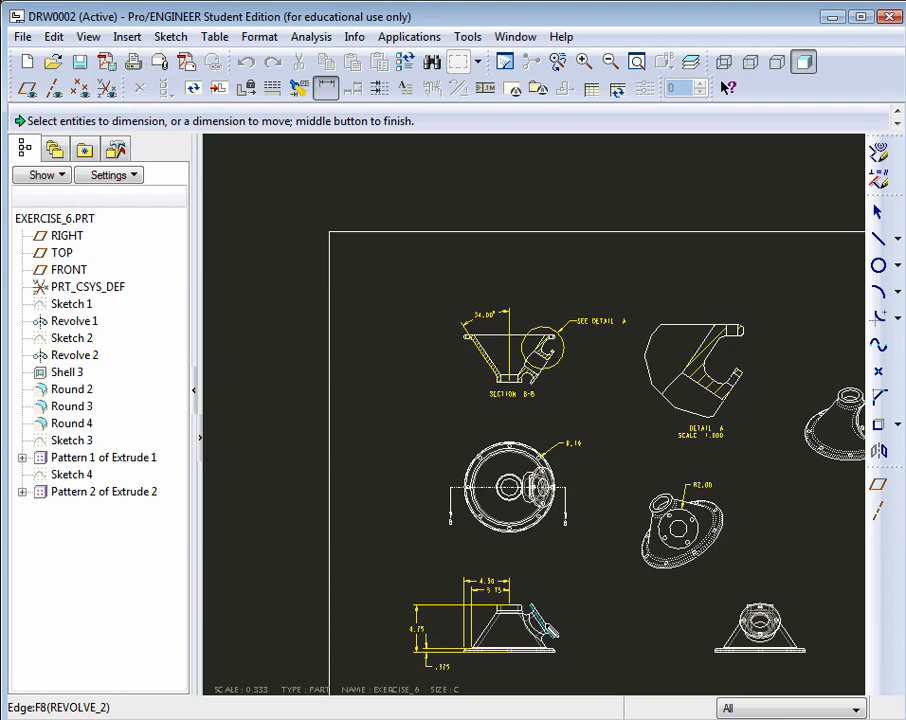
pyautogui.scroll(2, 548, 628)
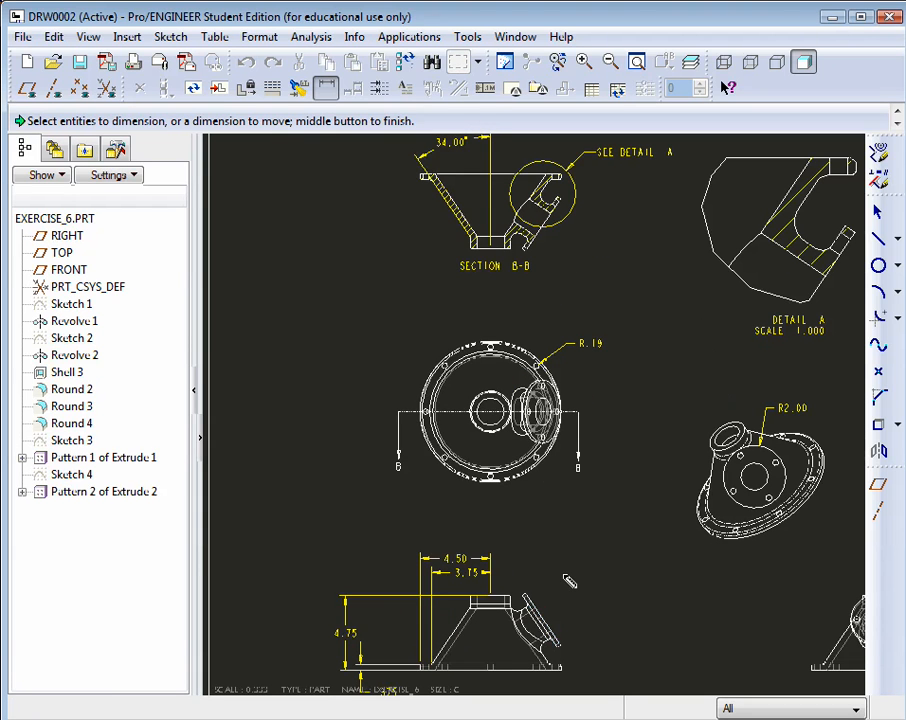
pyautogui.scroll(-5, 562, 518)
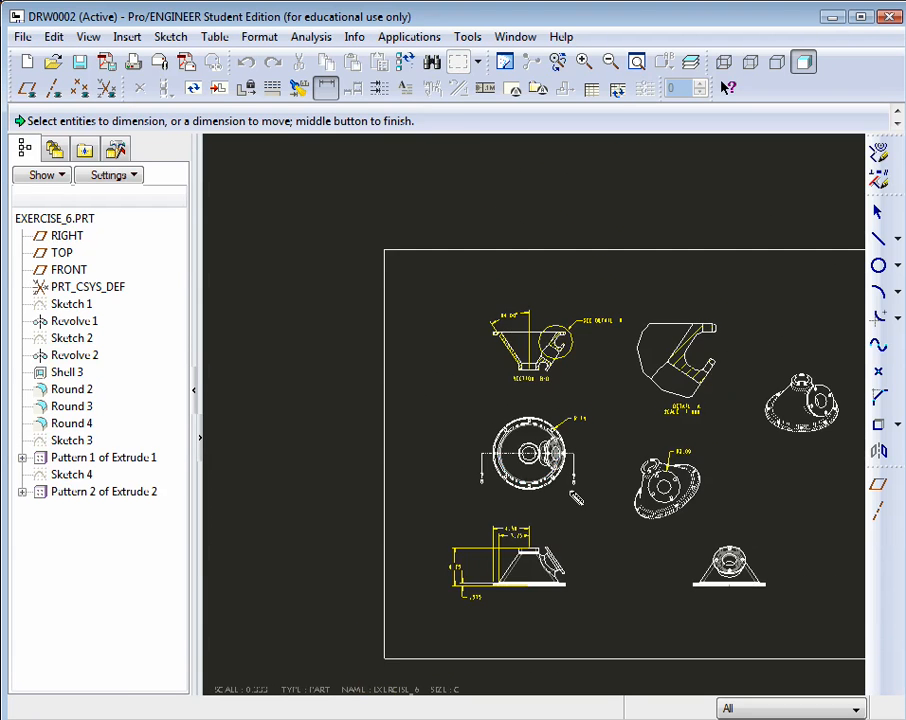
pyautogui.scroll(3, 528, 507)
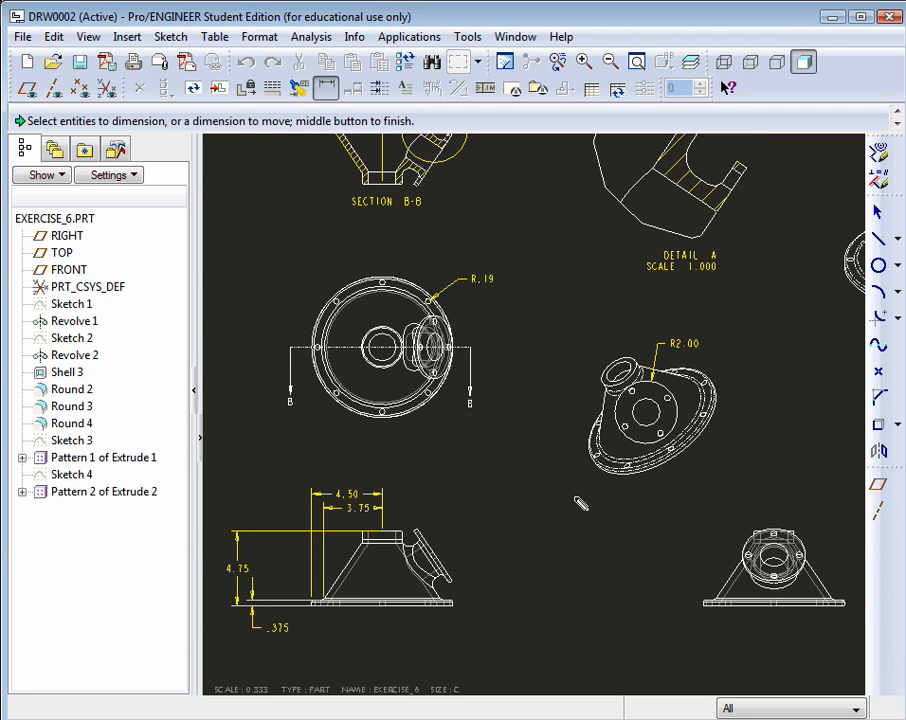
pyautogui.scroll(3, 488, 279)
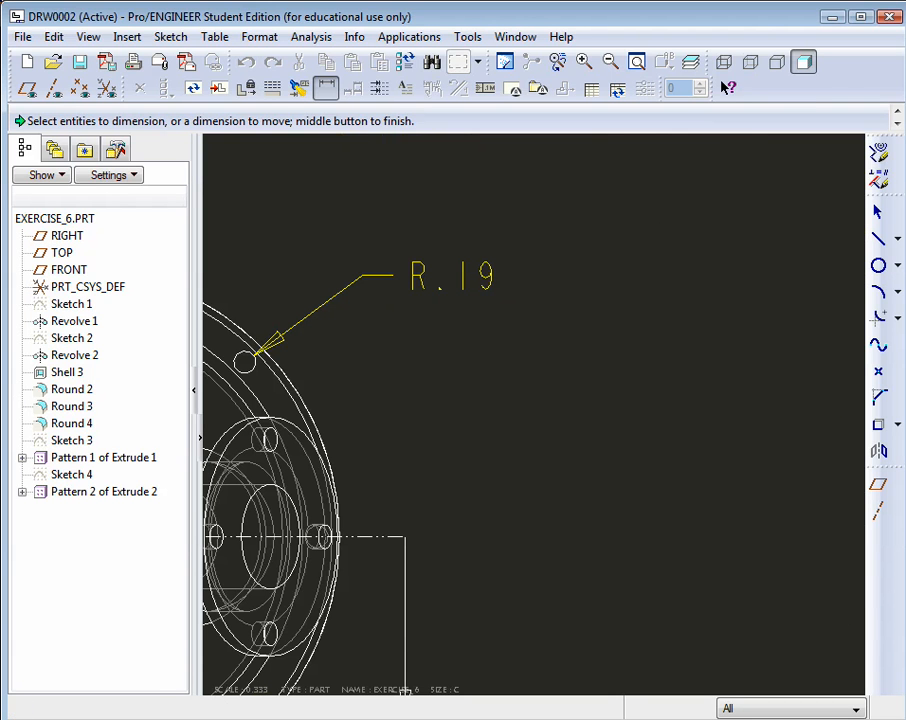
pyautogui.moveTo(905, 18); pyautogui.dragTo(727, 95)
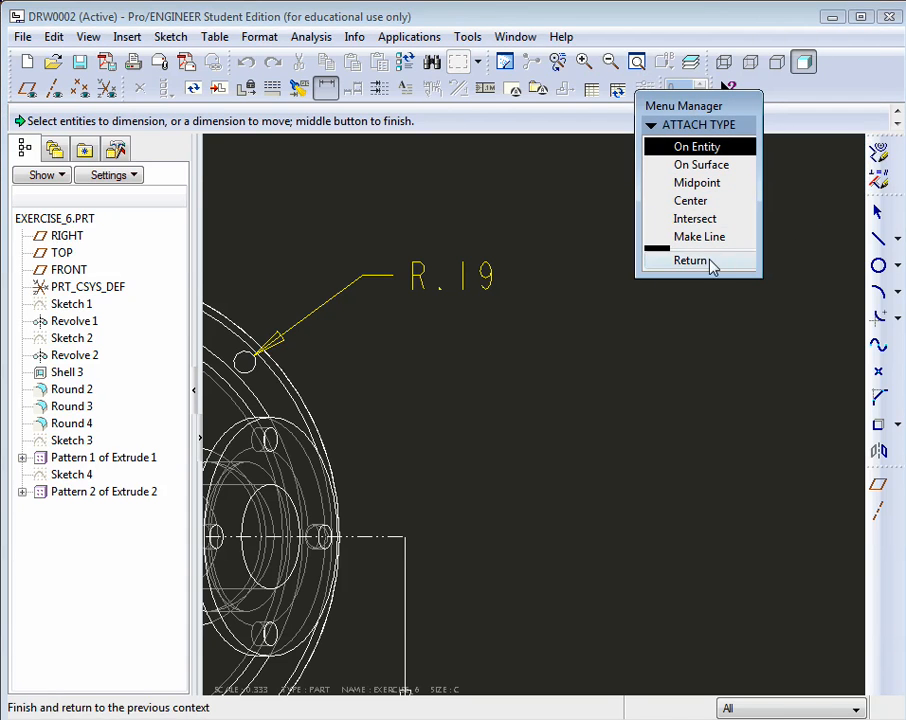
pyautogui.click(690, 260)
pyautogui.click(572, 321)
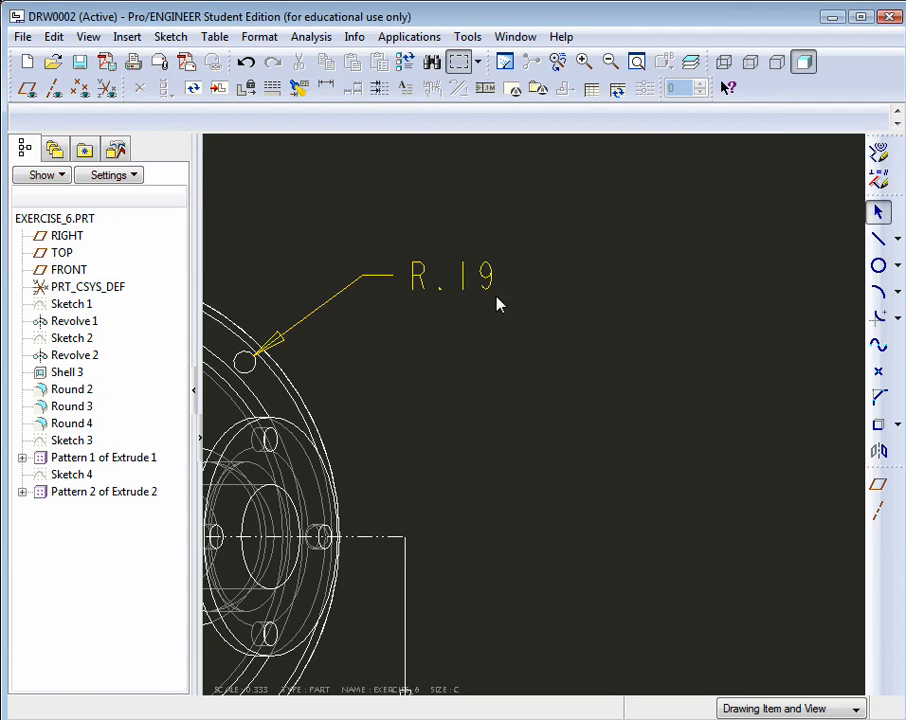
pyautogui.doubleClick(464, 277)
pyautogui.rightClick(463, 284)
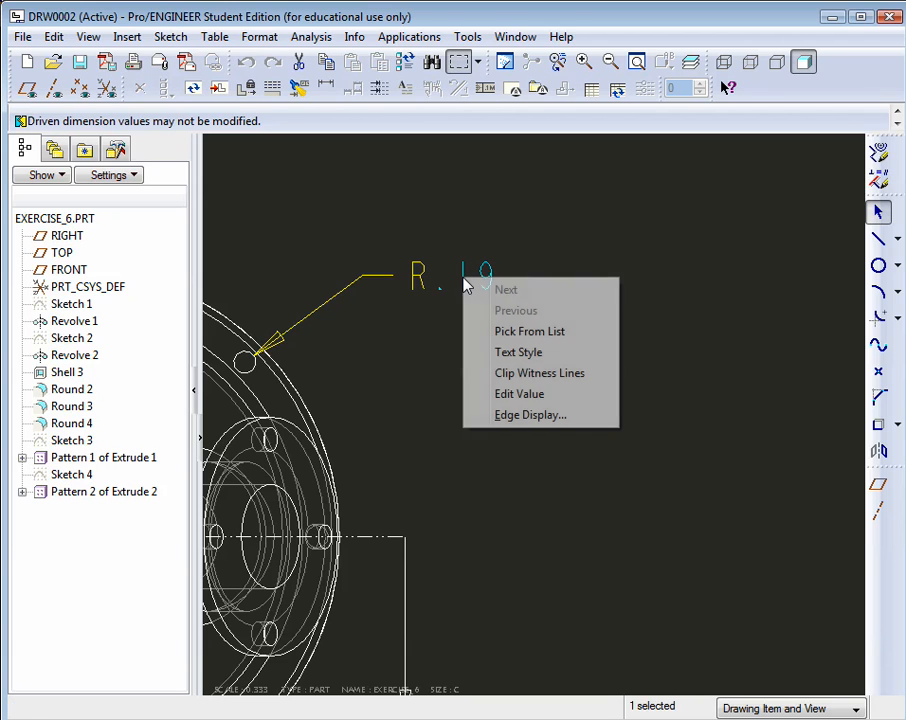
pyautogui.click(508, 376)
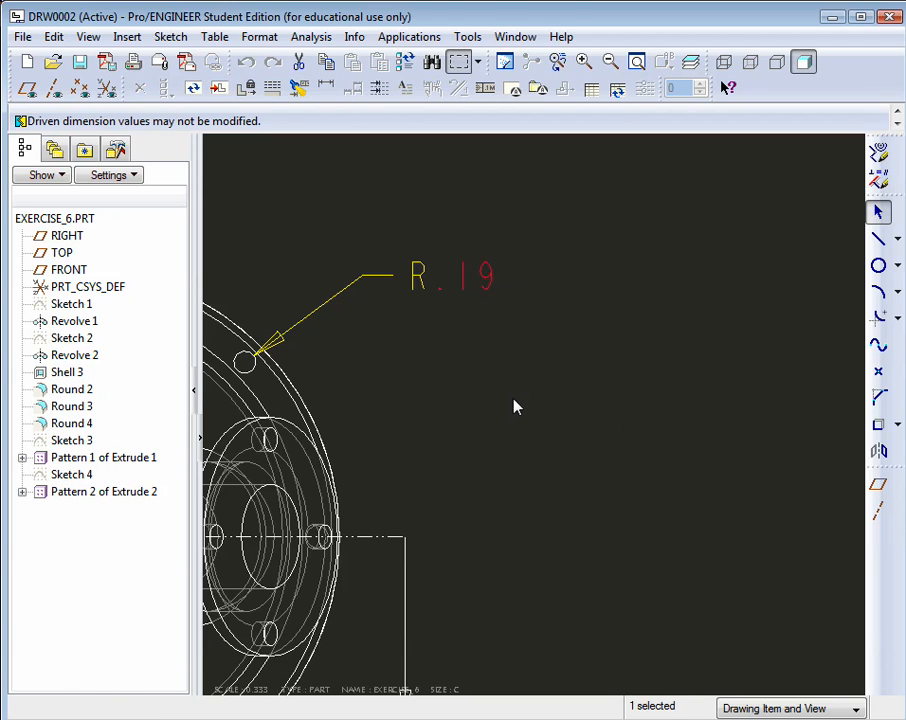
# - Append the text "7 PLCS." after the value of the base flange bolt hole radius dimension in the plan view
pyautogui.click(466, 280)
pyautogui.rightClick(469, 283)
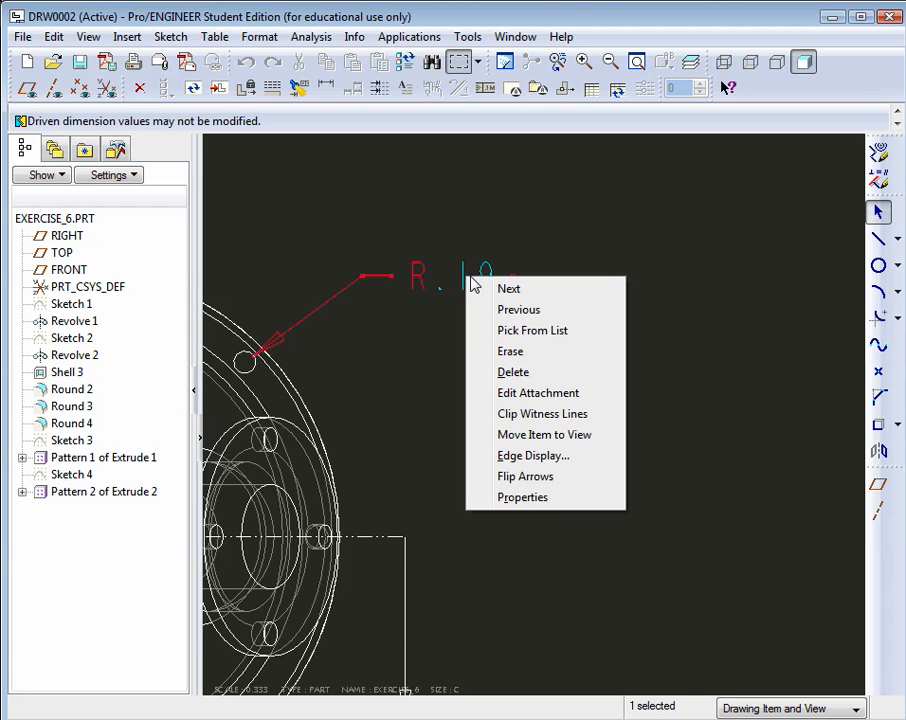
pyautogui.click(537, 503)
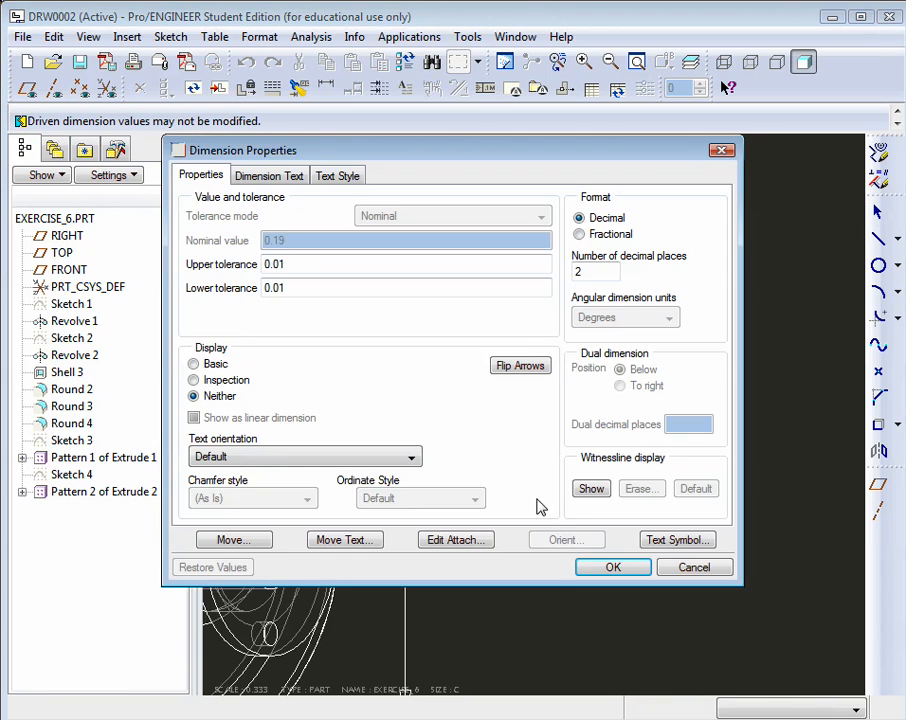
pyautogui.click(269, 176)
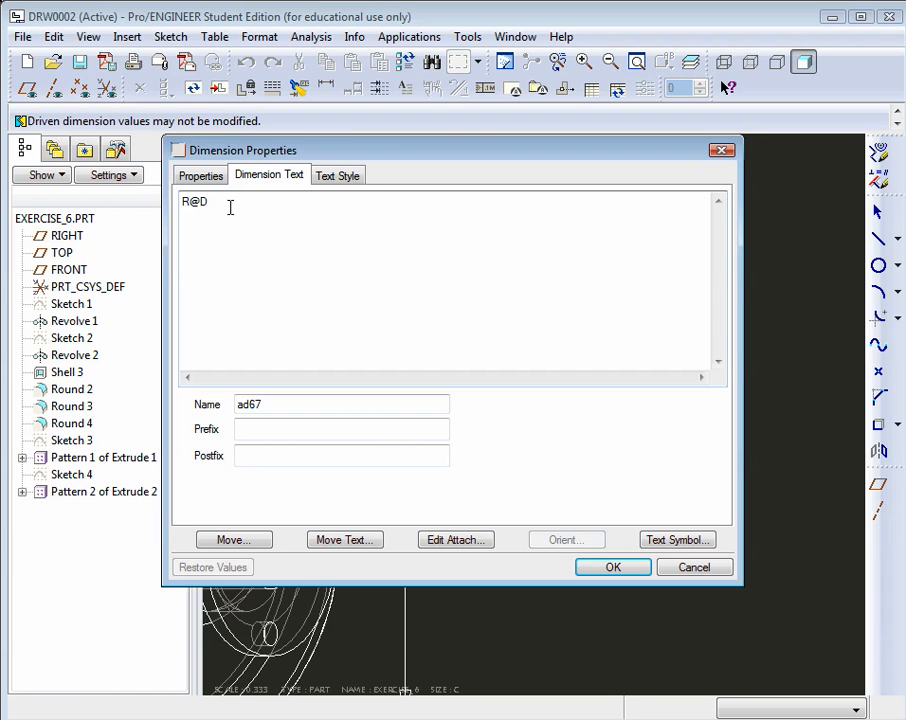
pyautogui.moveTo(370, 152)
pyautogui.mouseDown()
pyautogui.moveTo(635, 370)
pyautogui.moveTo(650, 362)
pyautogui.mouseUp()
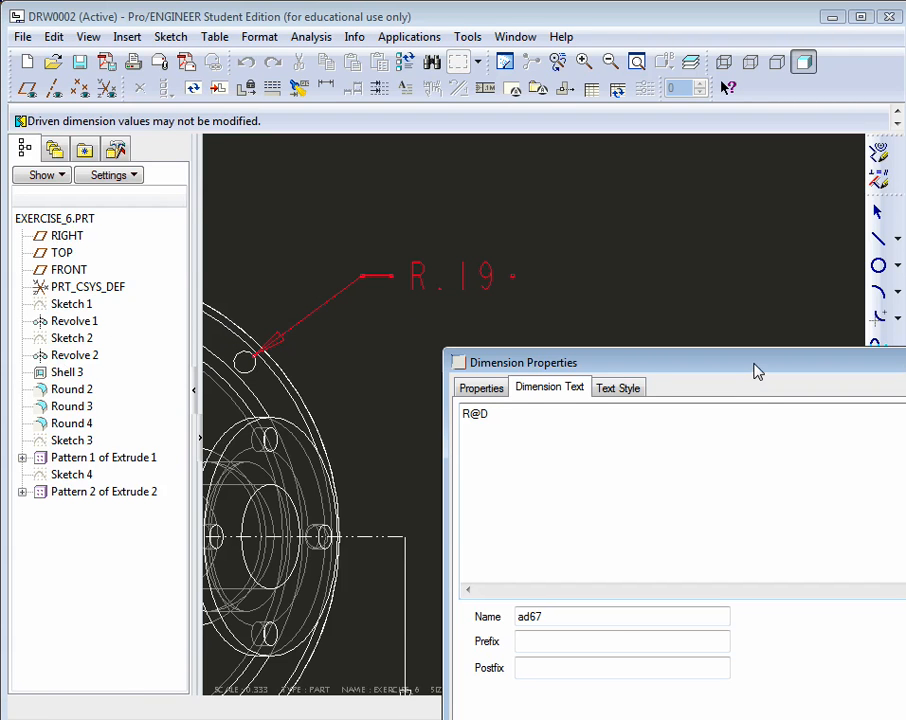
pyautogui.moveTo(754, 364); pyautogui.dragTo(559, 150)
pyautogui.click(314, 200)
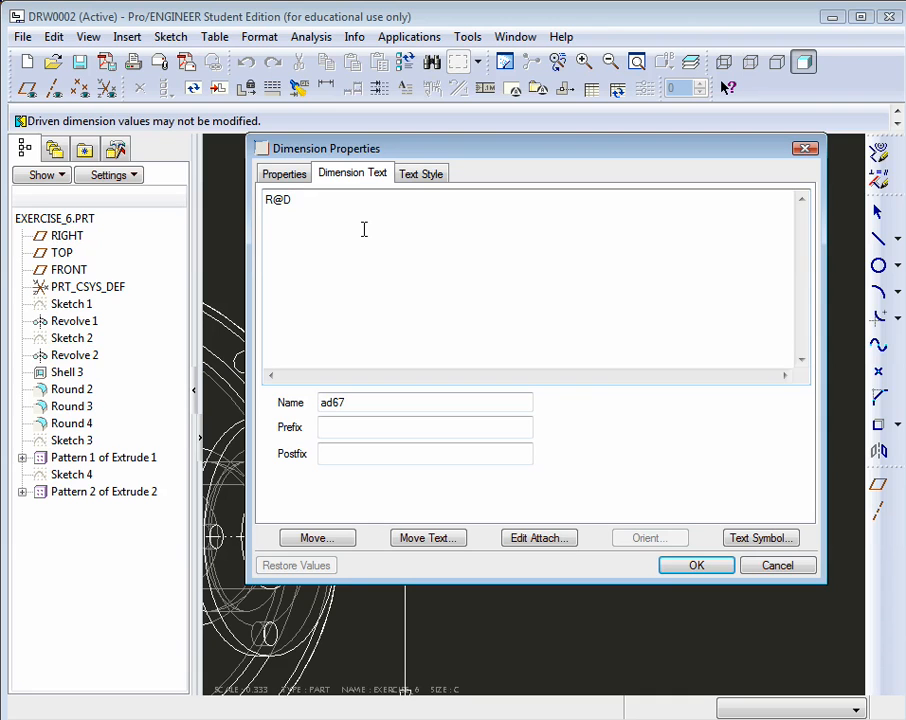
pyautogui.write('7 PLCS')
pyautogui.click(701, 563)
pyautogui.click(659, 425)
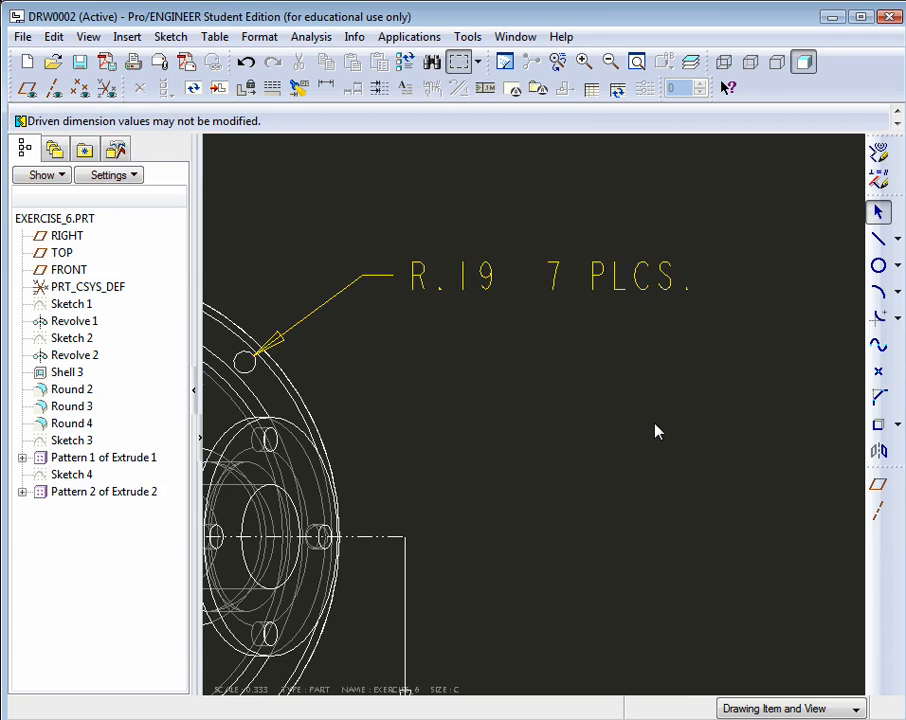
# - Export the drawing to a PDF in color at 300 dpi with dashed hidden lines
pyautogui.scroll(3, 656, 431)
pyautogui.scroll(2, 600, 482)
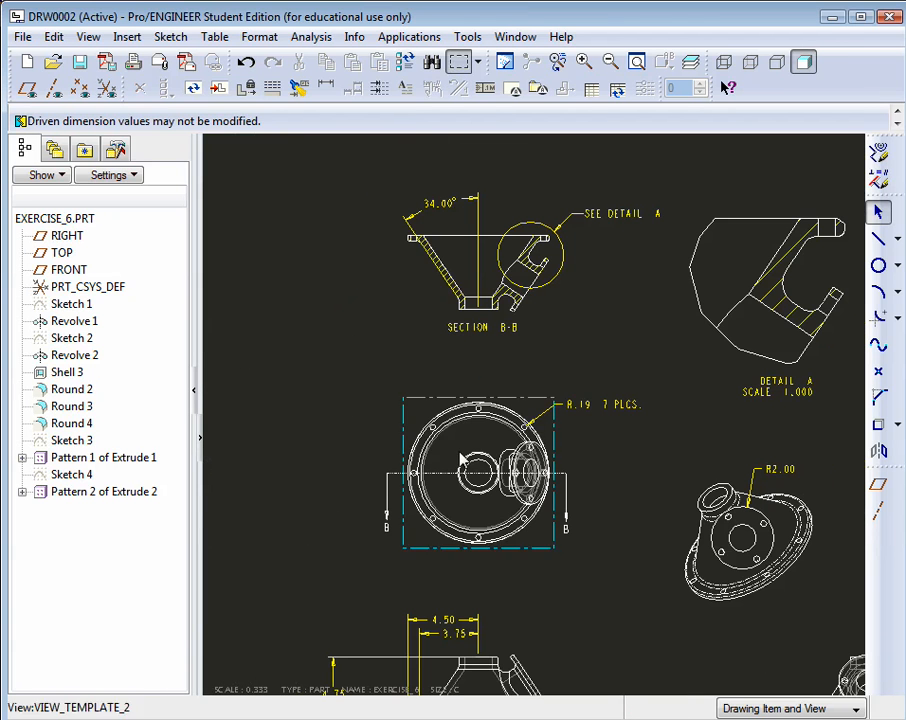
pyautogui.scroll(2, 330, 423)
pyautogui.scroll(1, 727, 590)
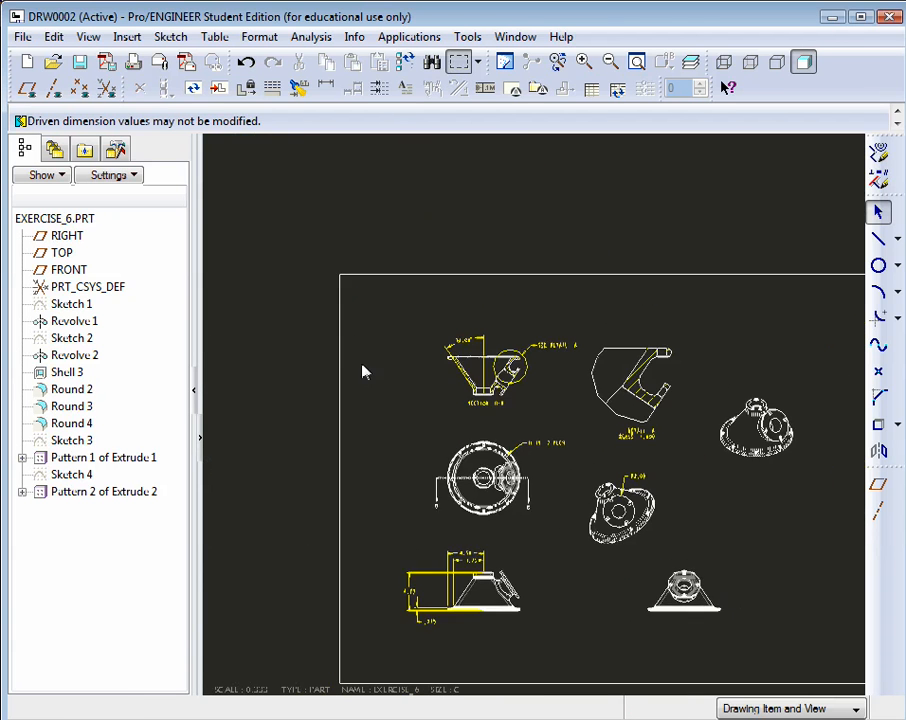
pyautogui.scroll(1, 362, 368)
pyautogui.scroll(-2, 631, 538)
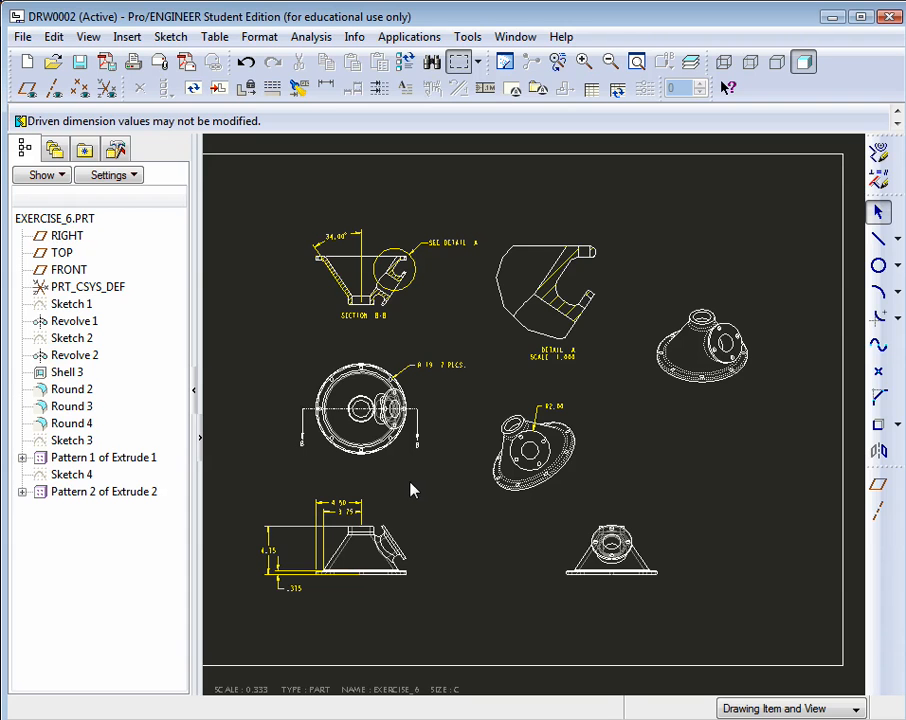
pyautogui.scroll(3, 374, 307)
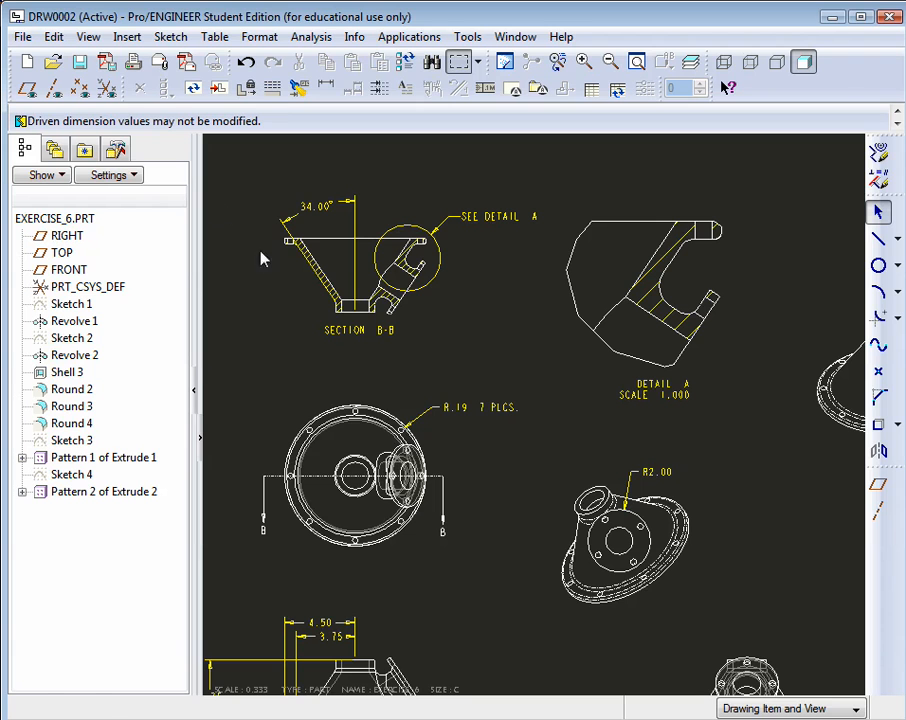
pyautogui.click(107, 64)
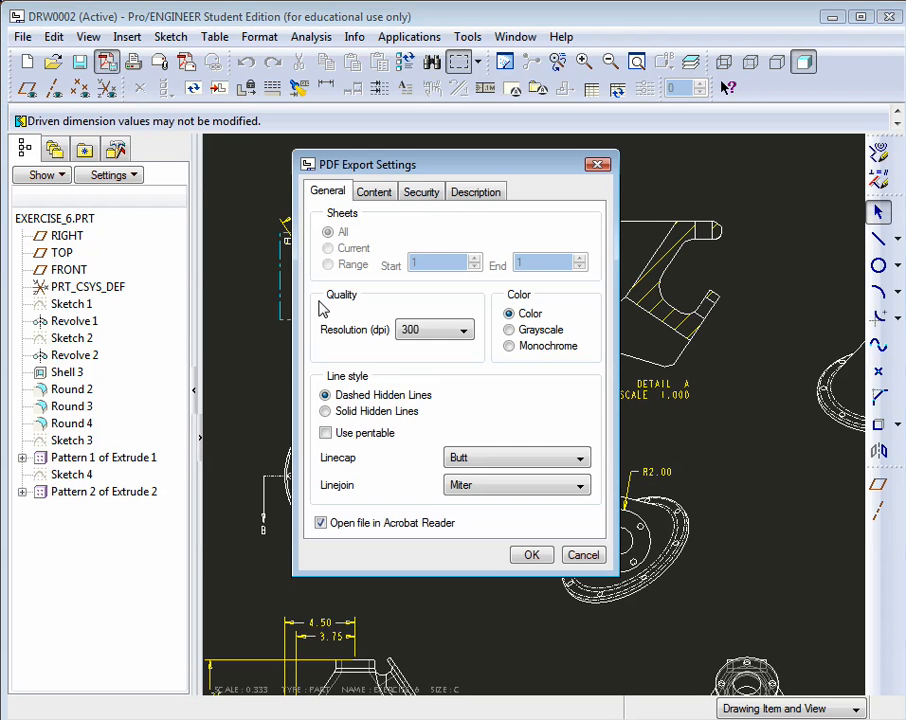
pyautogui.click(531, 555)
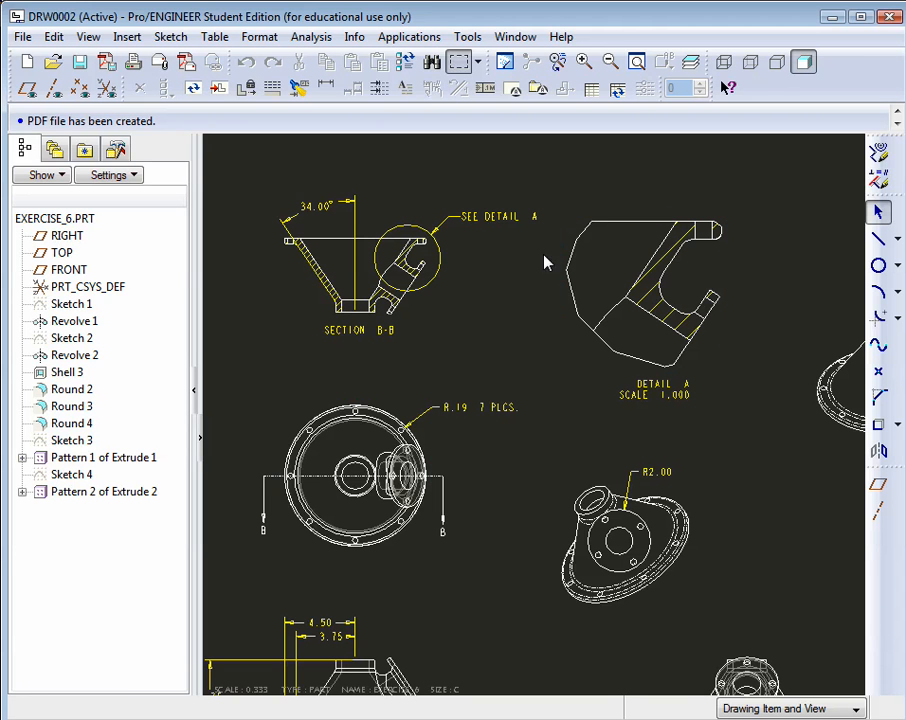
# - Examine the drawing setup options by category and the available drawing model commands in the drawing's file properties
pyautogui.rightClick(794, 192)
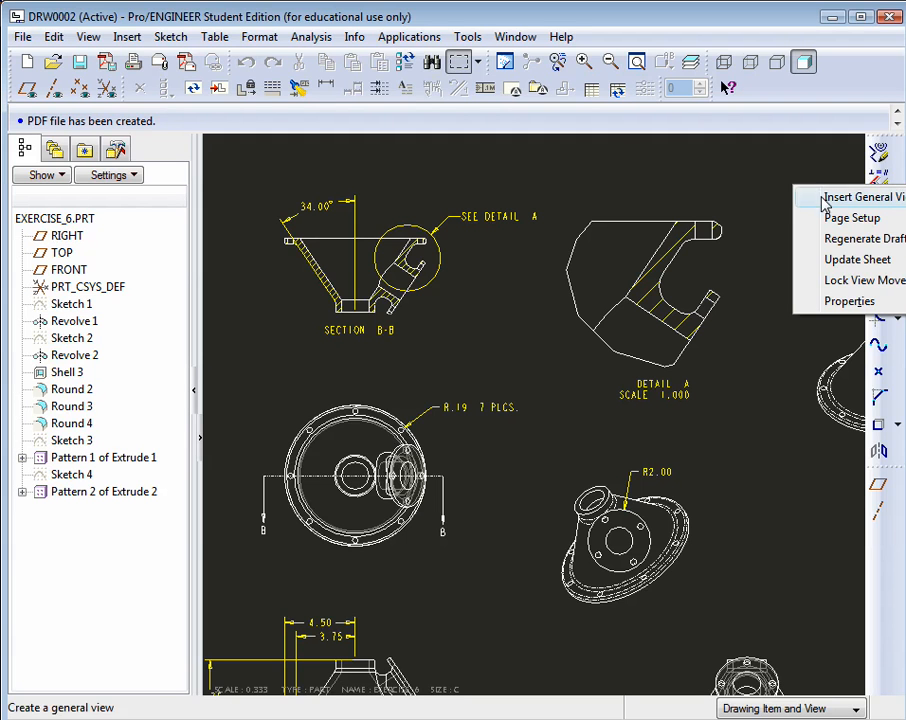
pyautogui.click(852, 301)
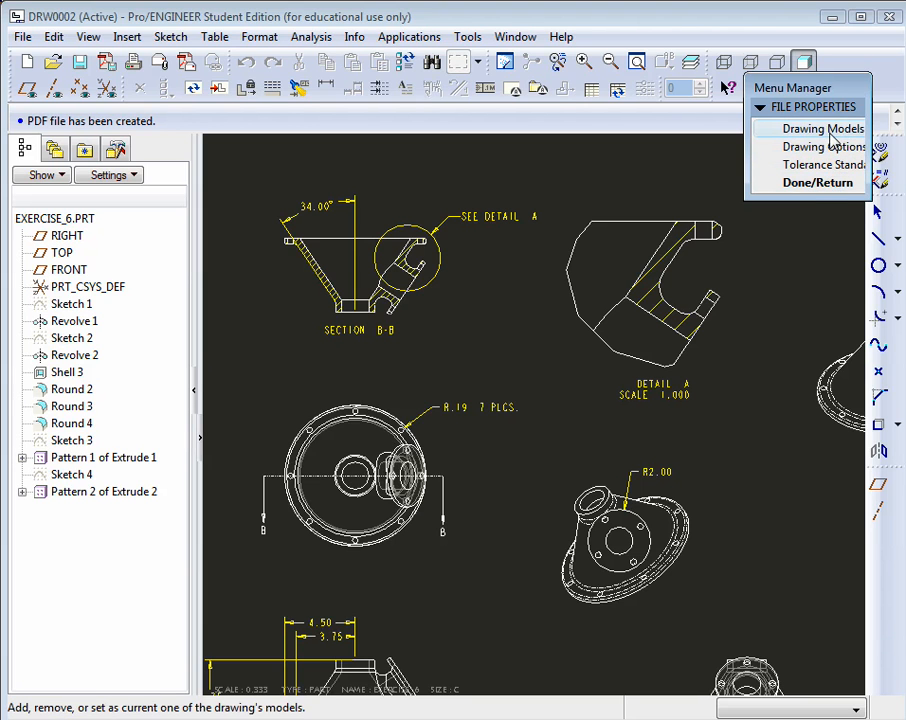
pyautogui.click(829, 147)
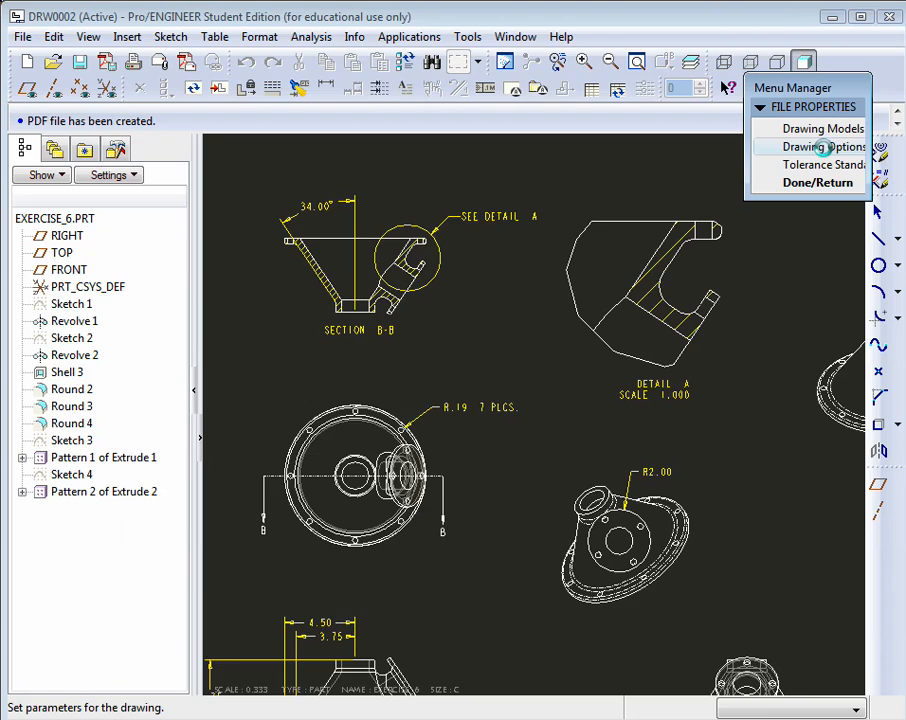
pyautogui.moveTo(203, 24); pyautogui.dragTo(236, 22)
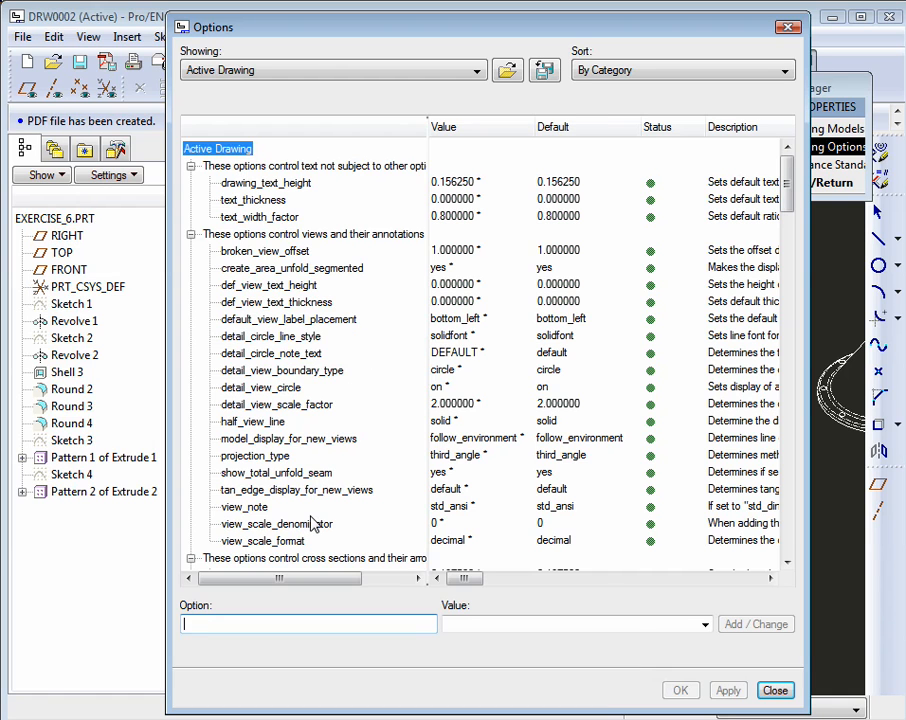
pyautogui.click(462, 252)
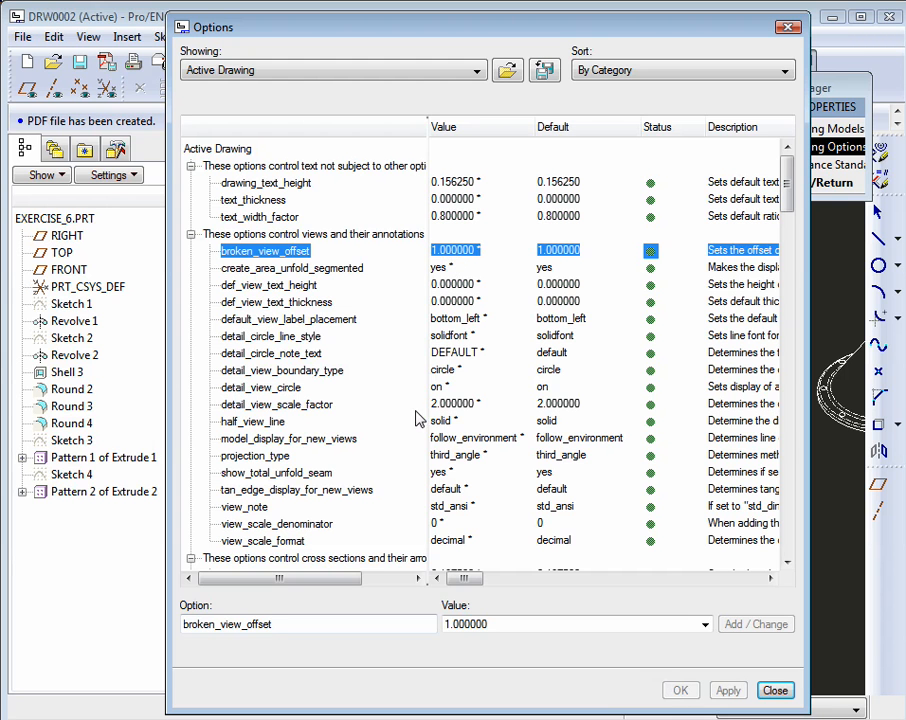
pyautogui.scroll(-15, 447, 437)
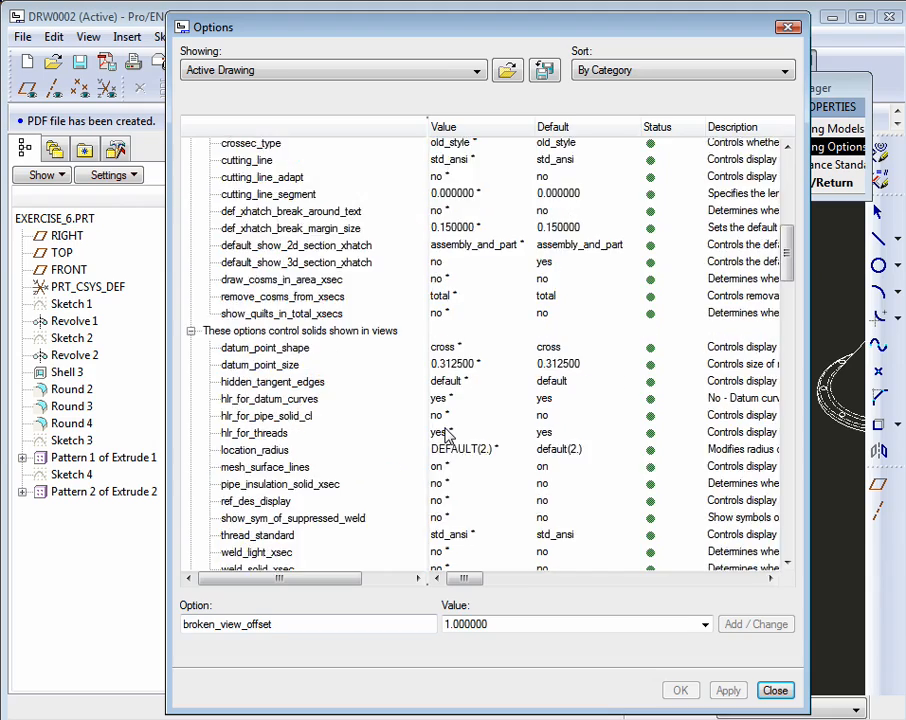
pyautogui.scroll(-18, 447, 433)
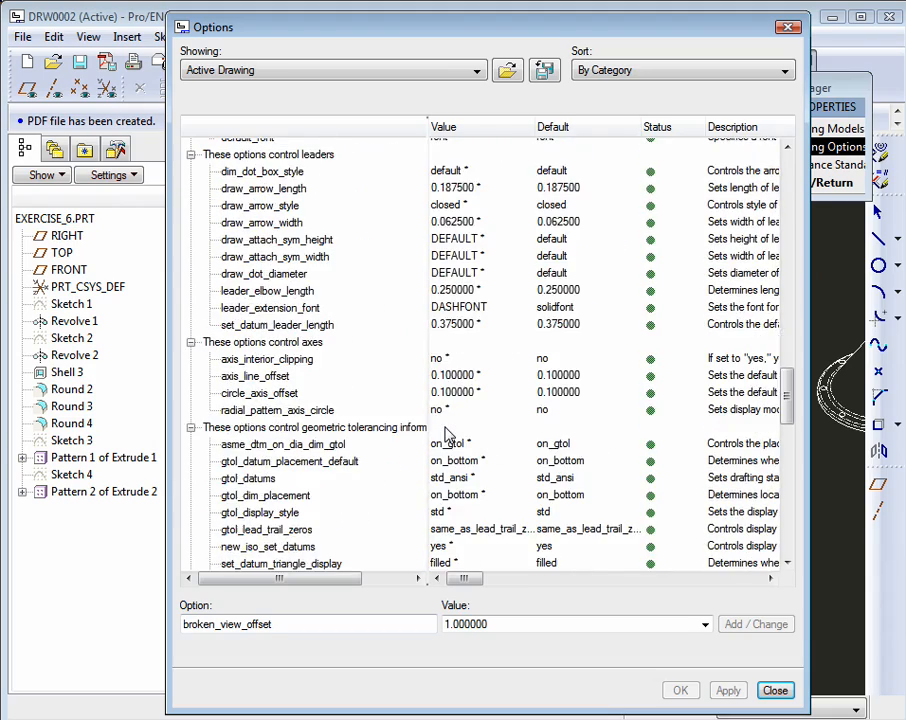
pyautogui.scroll(-15, 447, 433)
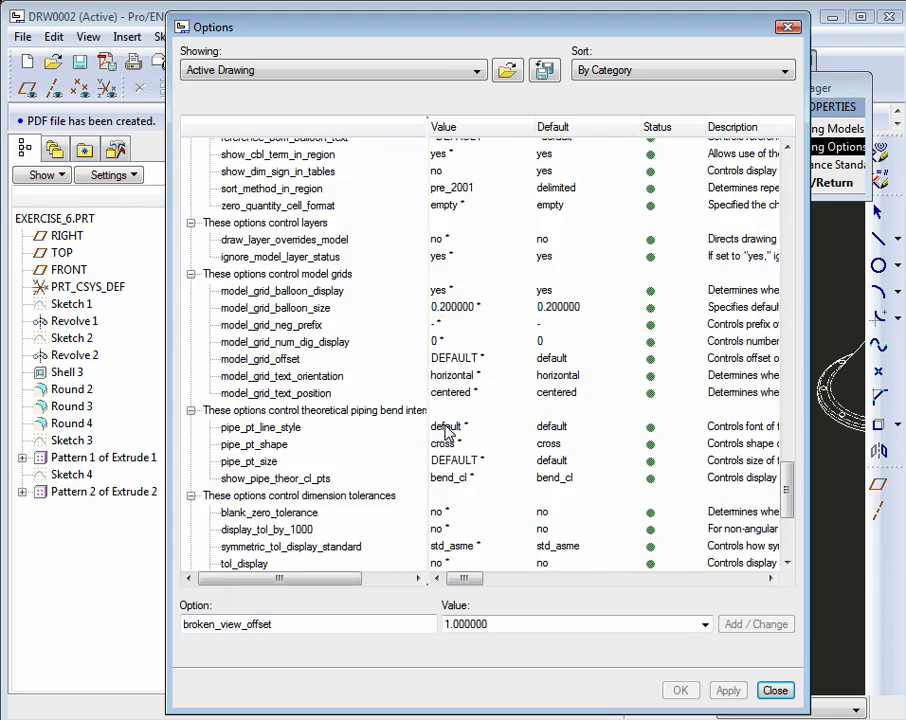
pyautogui.click(774, 690)
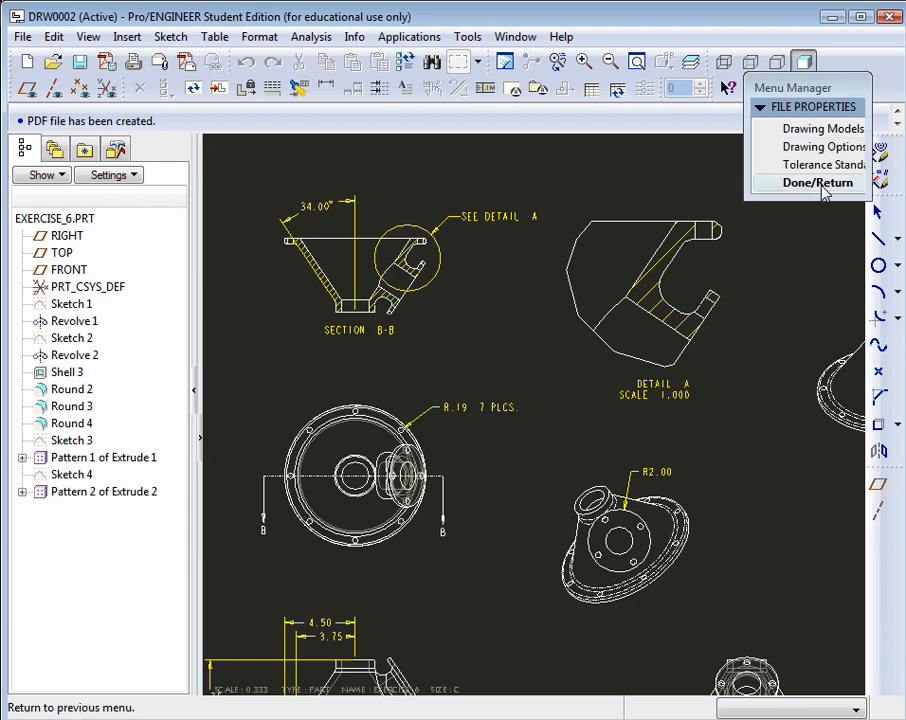
pyautogui.click(801, 131)
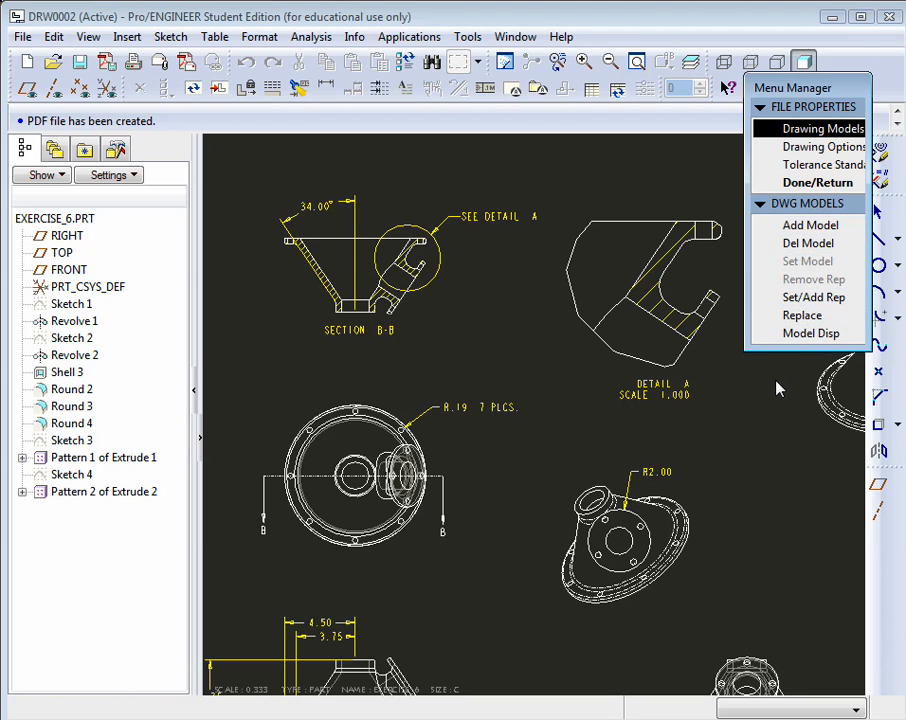
pyautogui.click(818, 185)
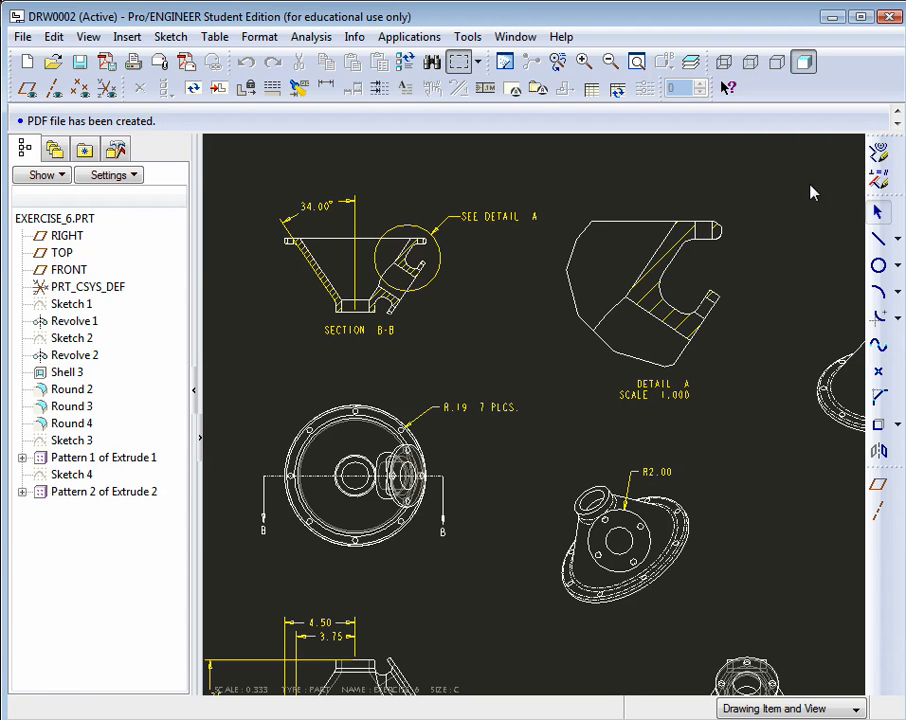
# - Sketch a rectangular border of four chained lines, about 18.4 by 13.7, inside the sheet outline around all the views
pyautogui.scroll(-5, 629, 455)
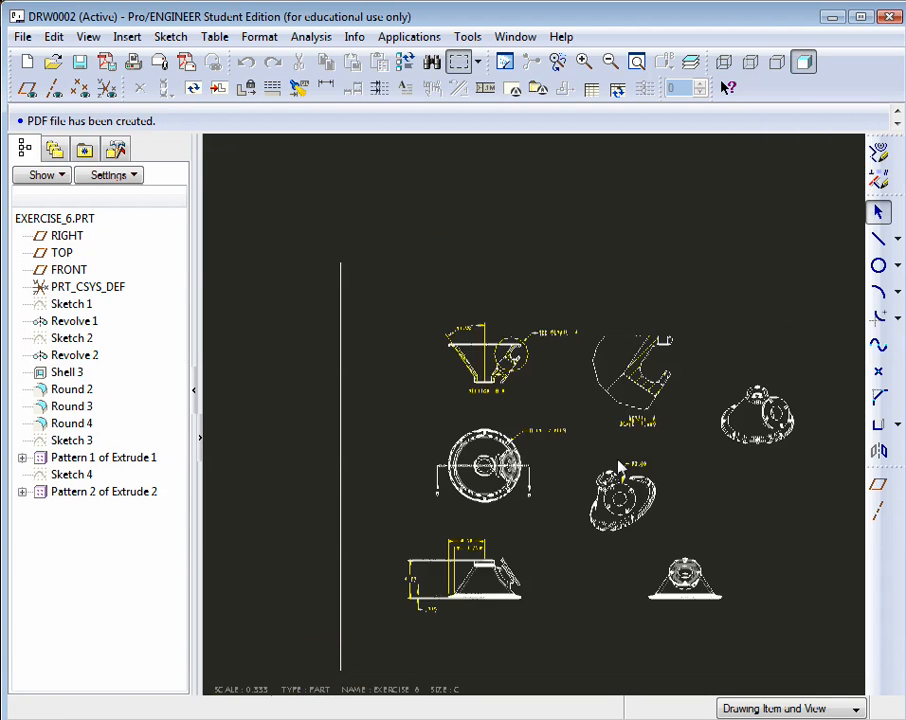
pyautogui.scroll(-2, 490, 520)
pyautogui.scroll(2, 608, 552)
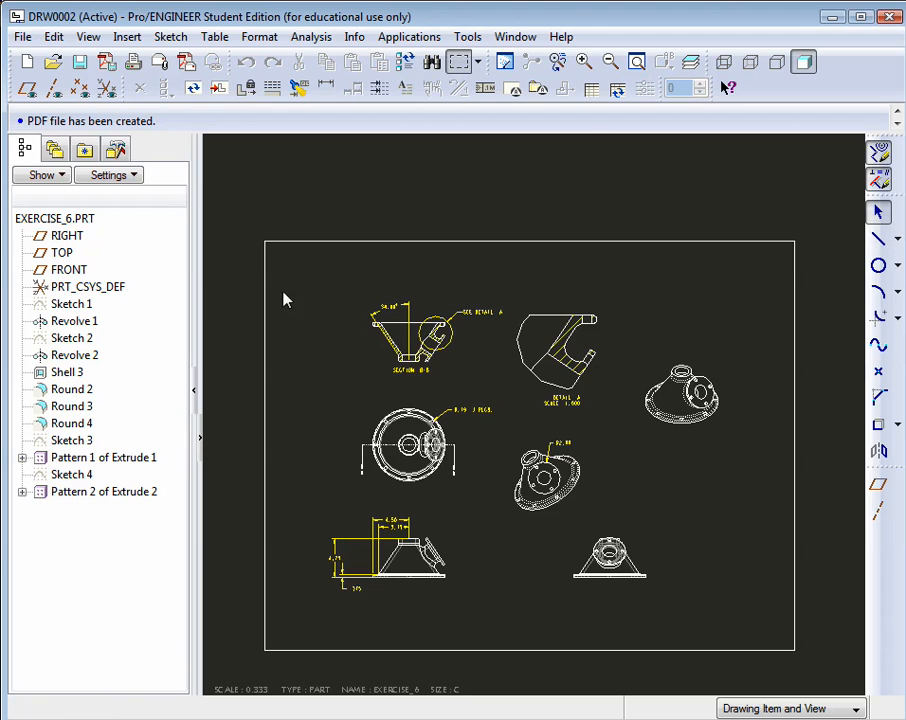
pyautogui.click(879, 239)
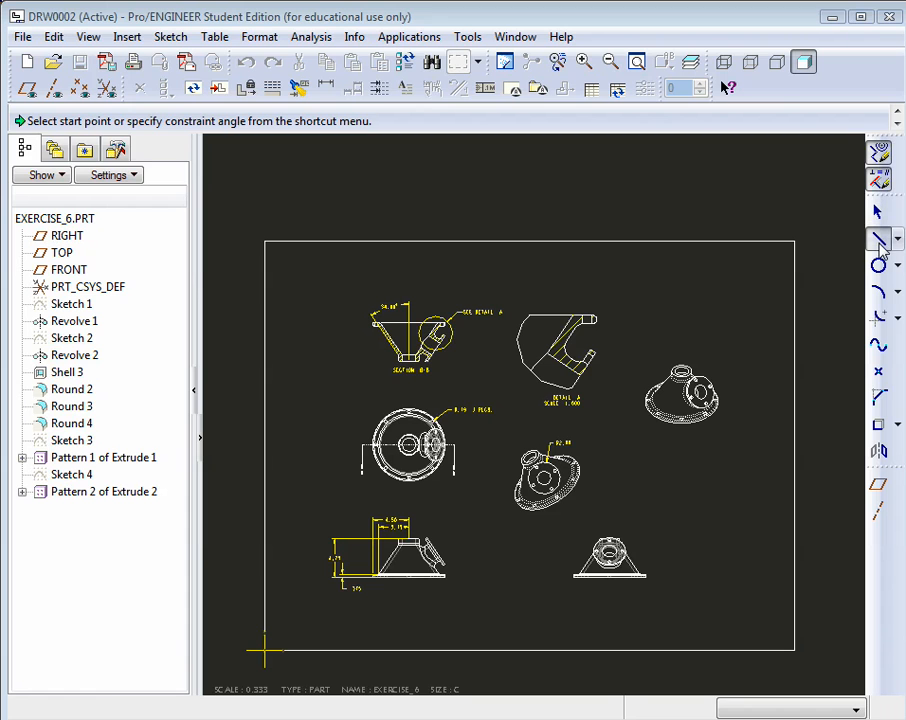
pyautogui.moveTo(796, 37)
pyautogui.mouseDown()
pyautogui.moveTo(767, 29)
pyautogui.moveTo(785, 21)
pyautogui.mouseUp()
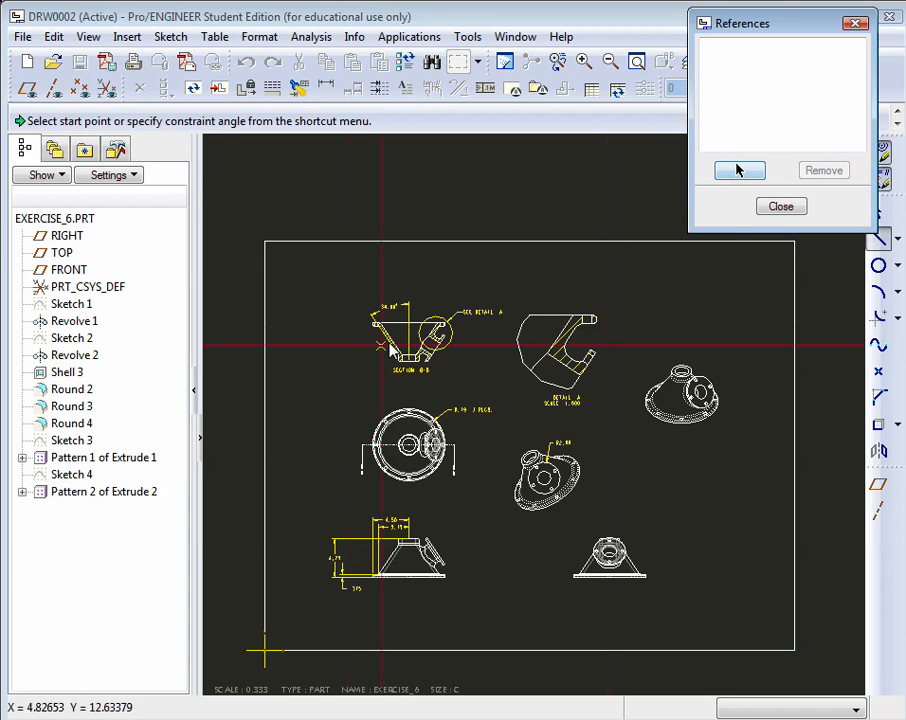
pyautogui.click(307, 278)
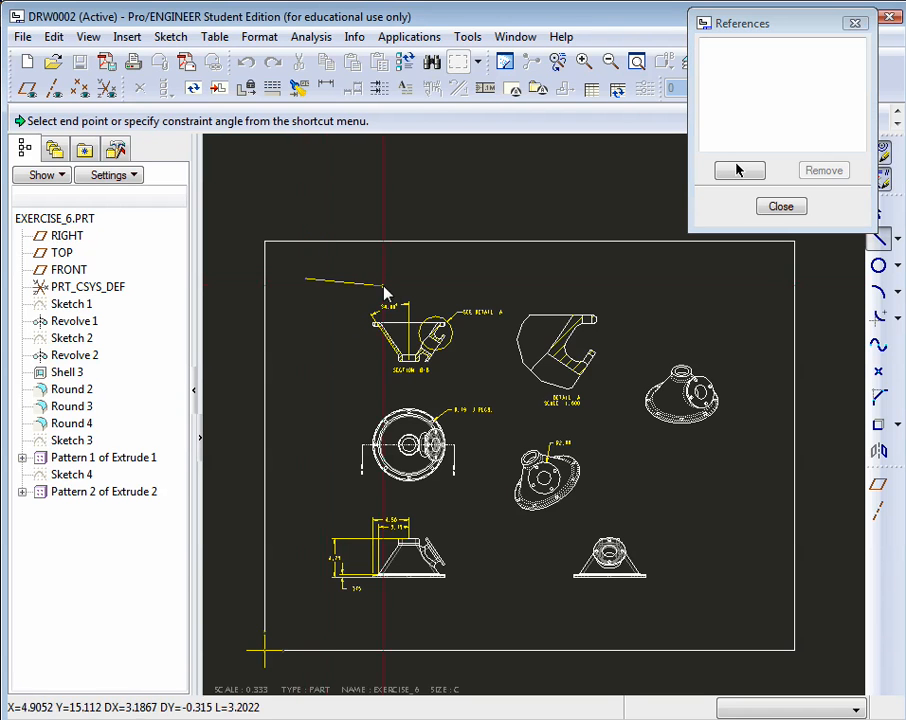
pyautogui.click(753, 287)
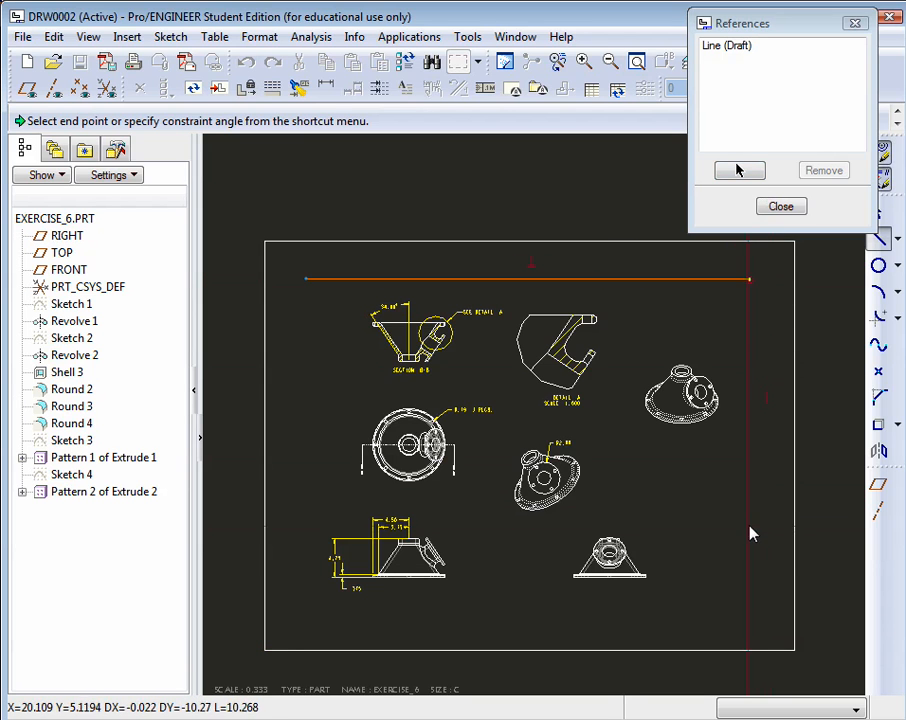
pyautogui.click(748, 610)
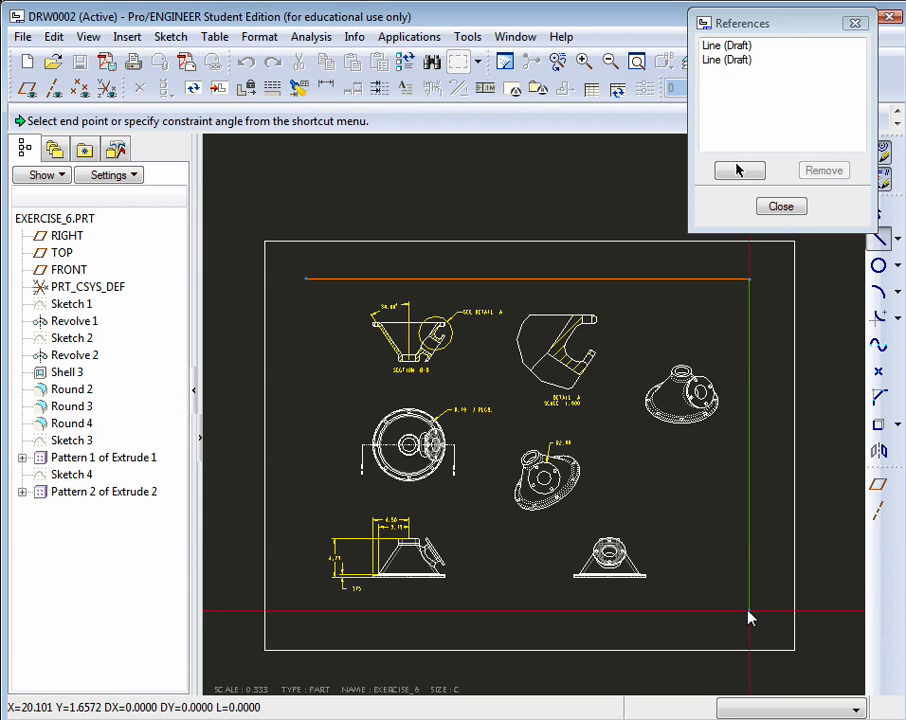
pyautogui.click(307, 608)
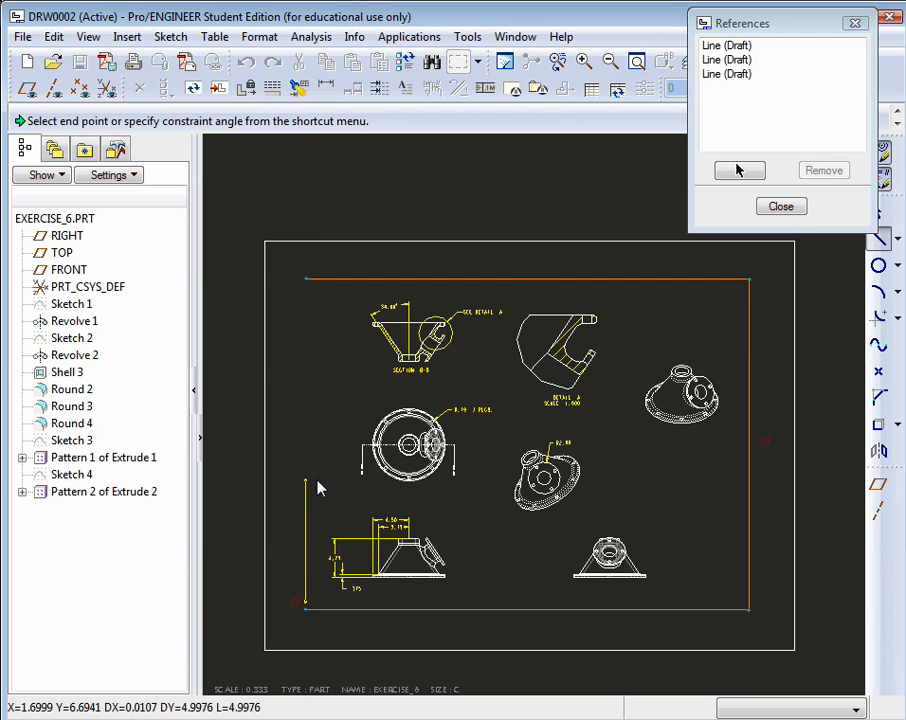
pyautogui.click(307, 282)
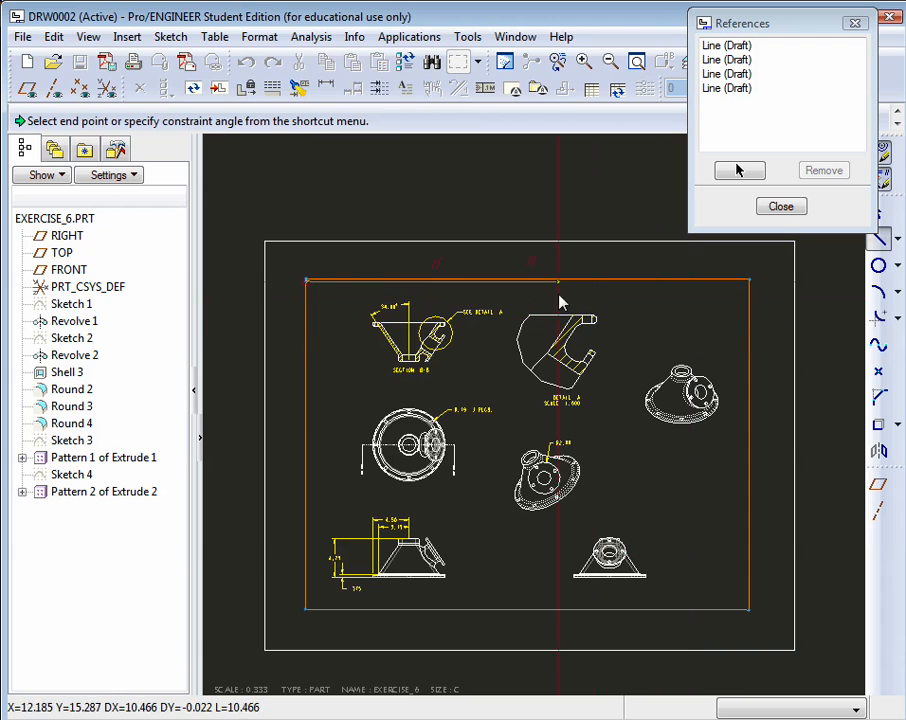
pyautogui.middleClick(636, 347)
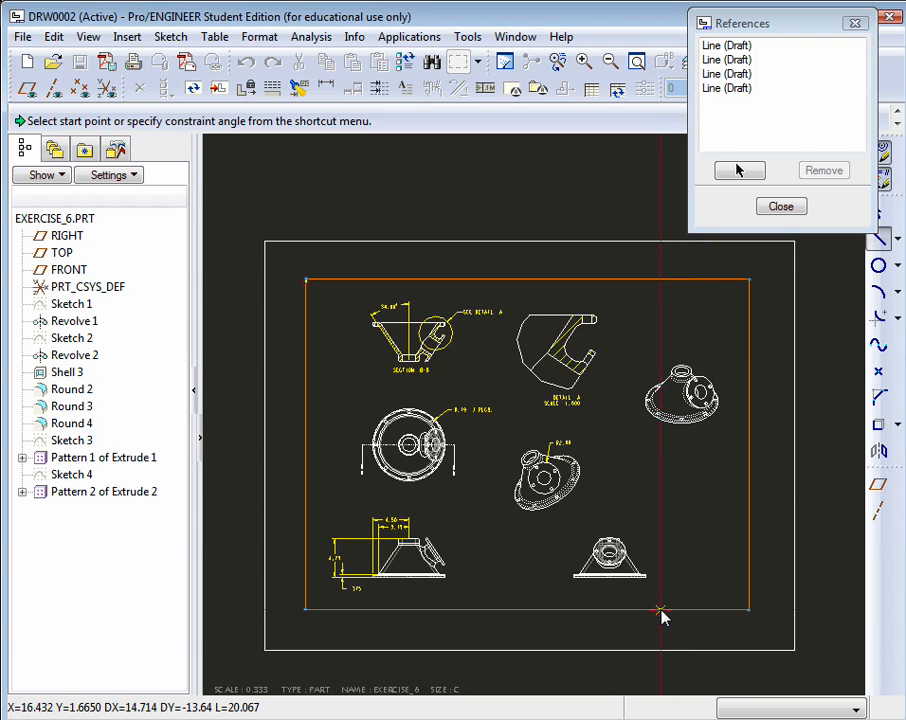
# - Sketch a title block outline in the border's lower-right corner with a vertical line about 2 long and a horizontal line about 3.7 long
pyautogui.click(660, 609)
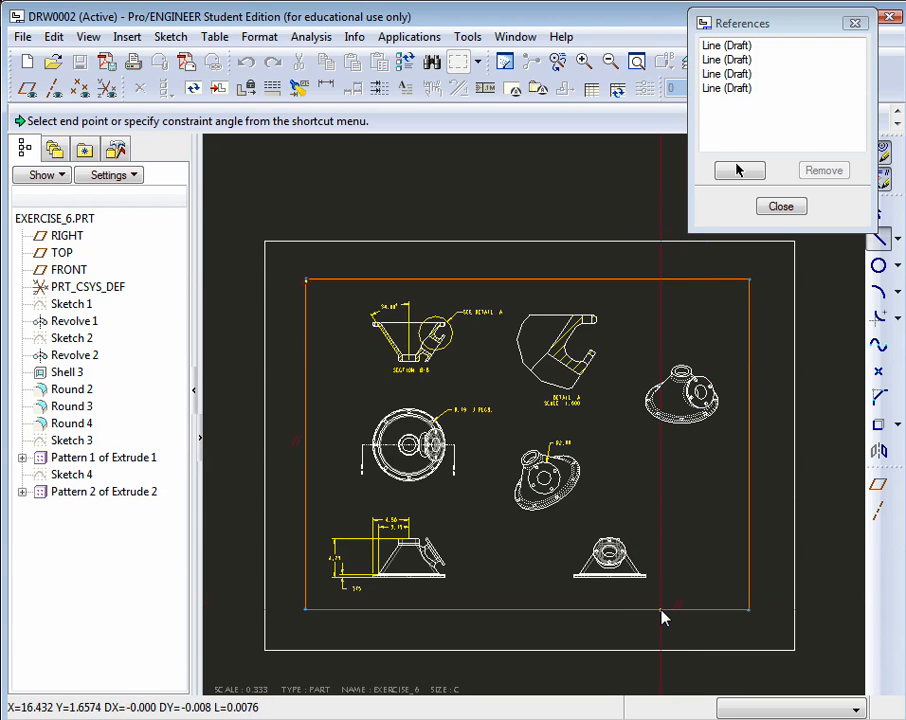
pyautogui.click(667, 562)
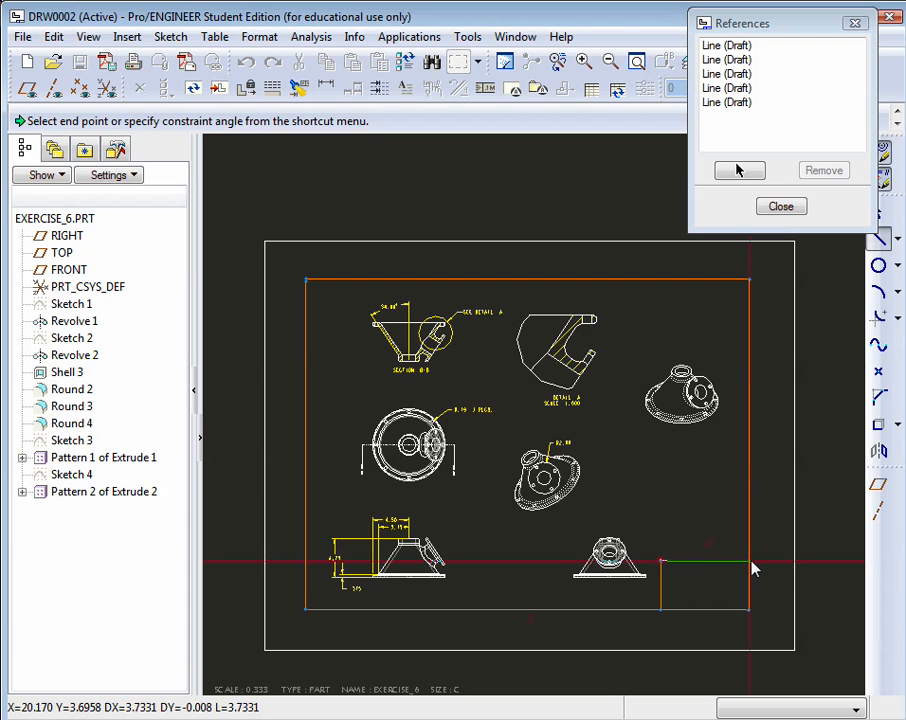
pyautogui.click(752, 566)
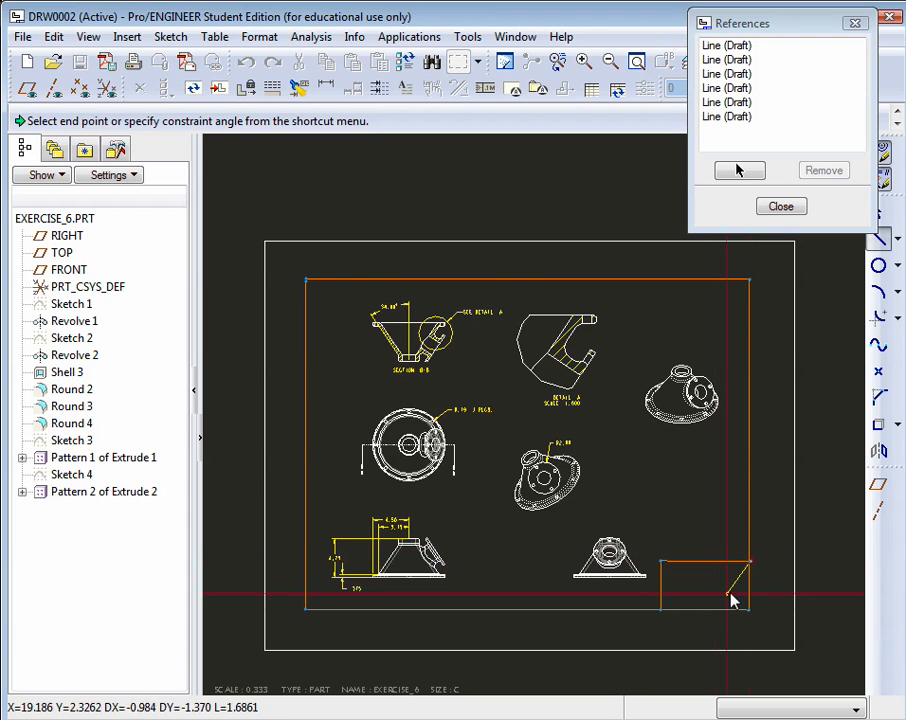
pyautogui.scroll(5, 733, 594)
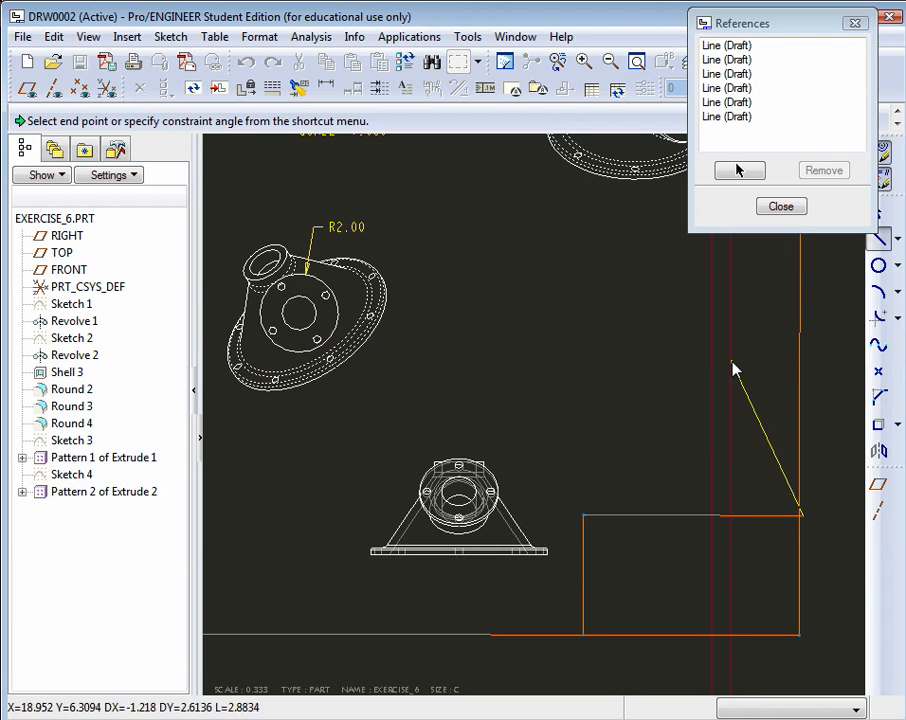
pyautogui.scroll(2, 800, 525)
pyautogui.scroll(2, 843, 498)
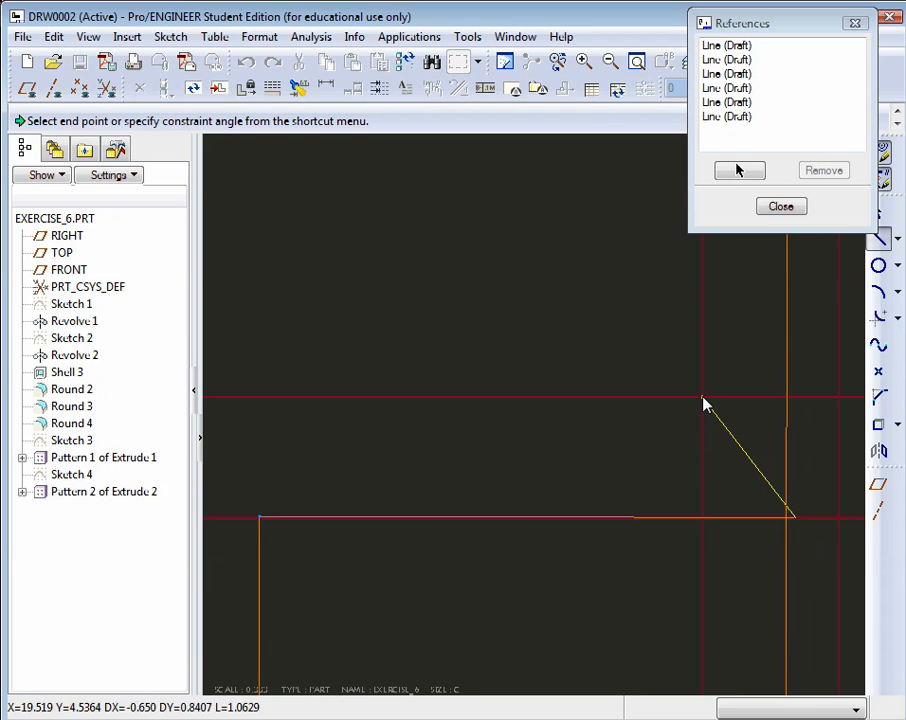
pyautogui.click(790, 206)
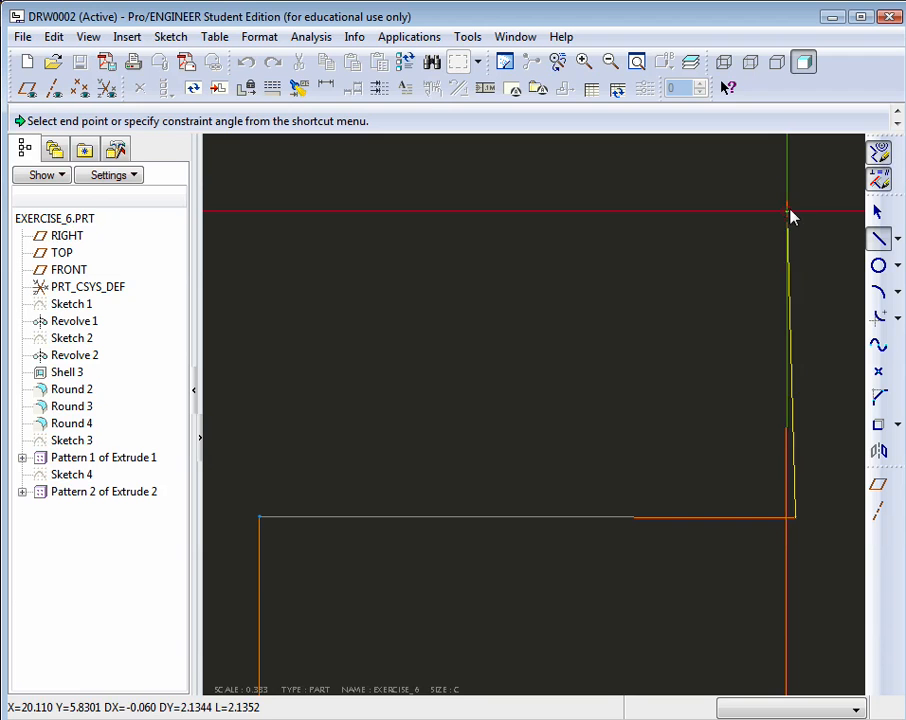
pyautogui.middleClick(680, 415)
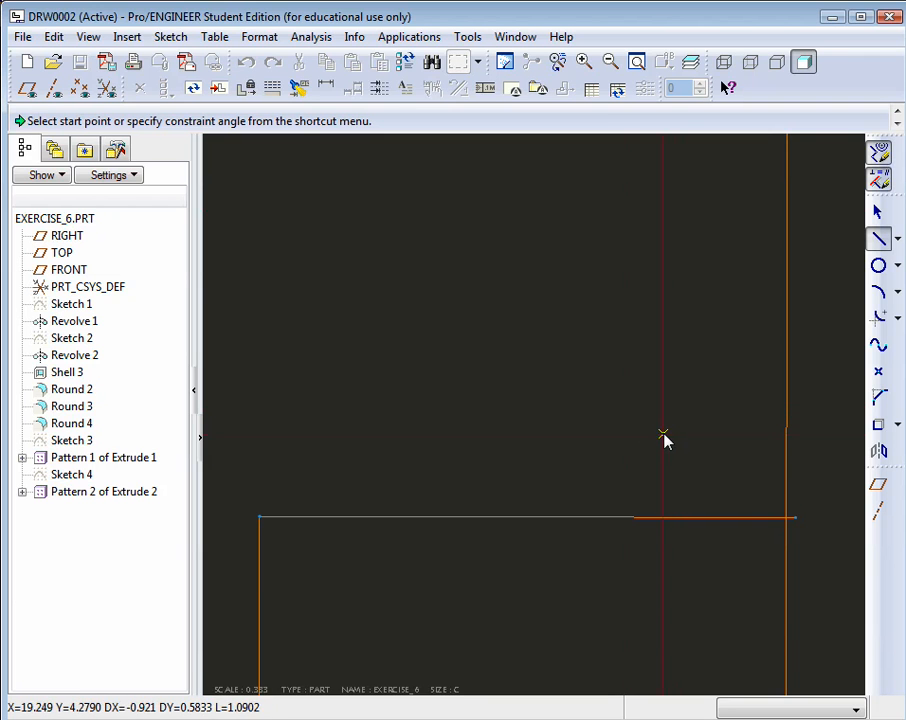
# - Delete the title block's horizontal line that overshoots the border's right edge
pyautogui.click(878, 211)
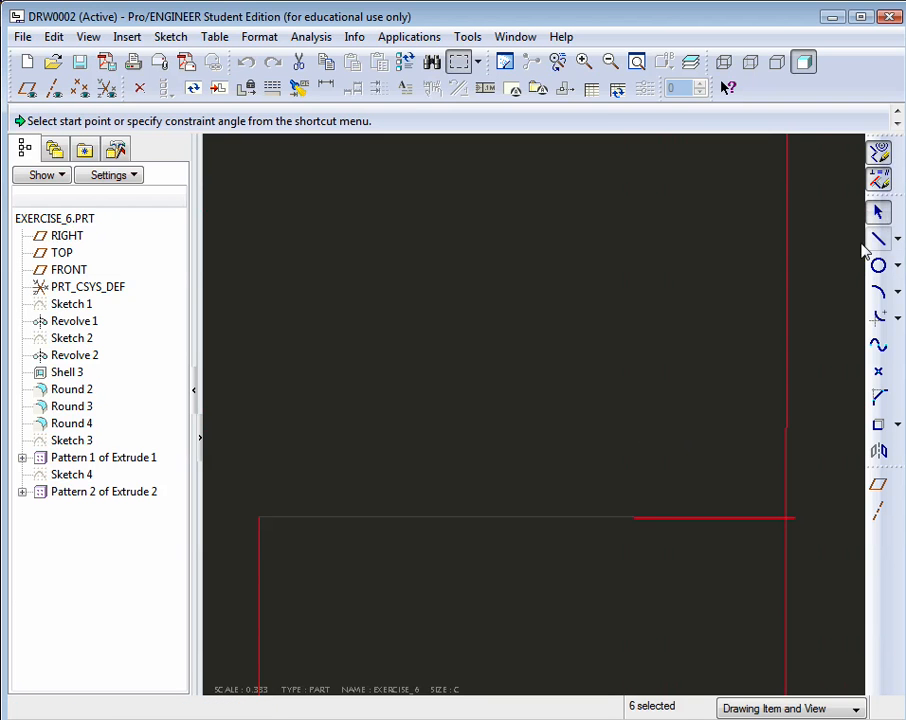
pyautogui.click(669, 515)
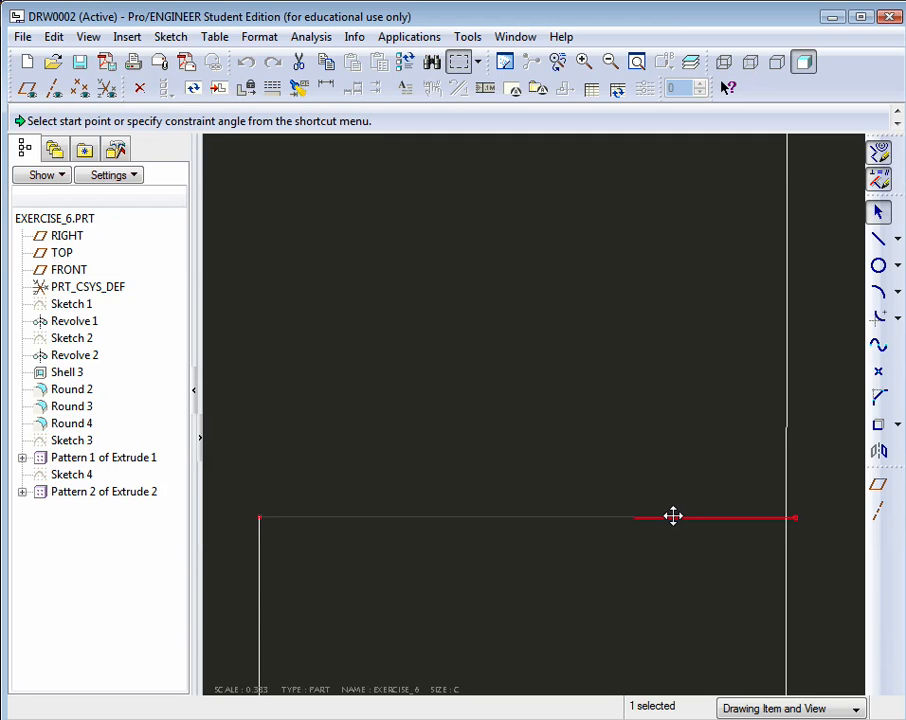
pyautogui.press('Delete')
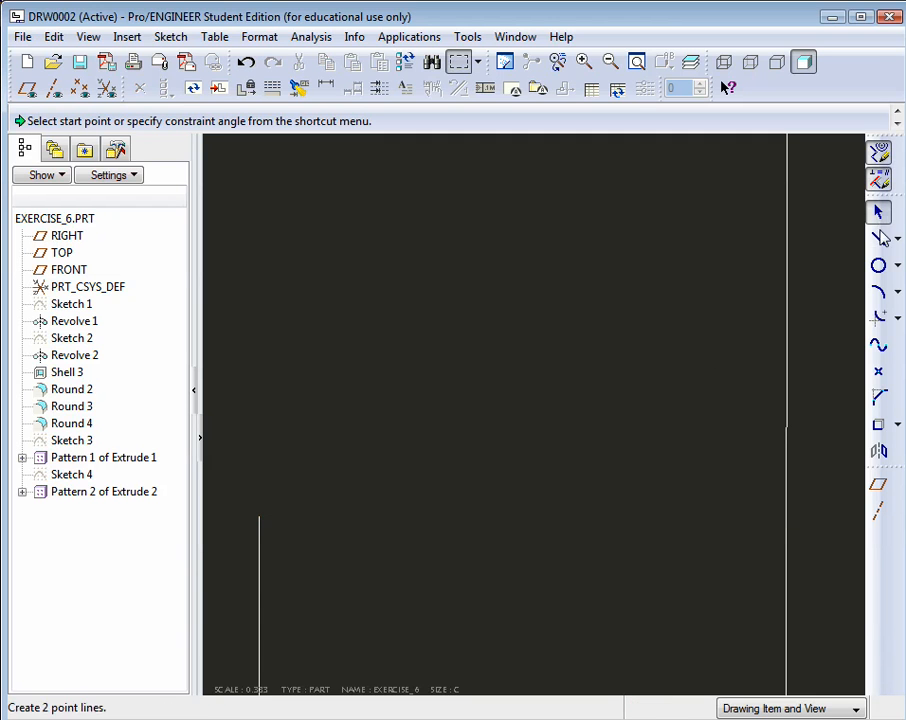
# - Start a new line and add the border's right edge and the title block's vertical line as sketching references
pyautogui.click(879, 238)
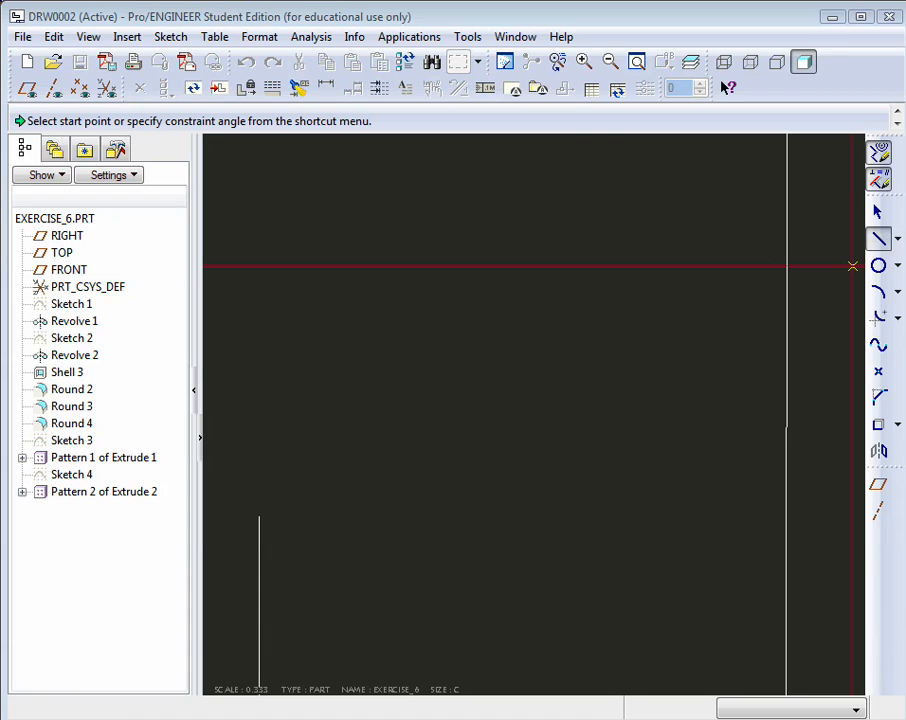
pyautogui.moveTo(768, 30); pyautogui.dragTo(703, 30)
pyautogui.click(640, 178)
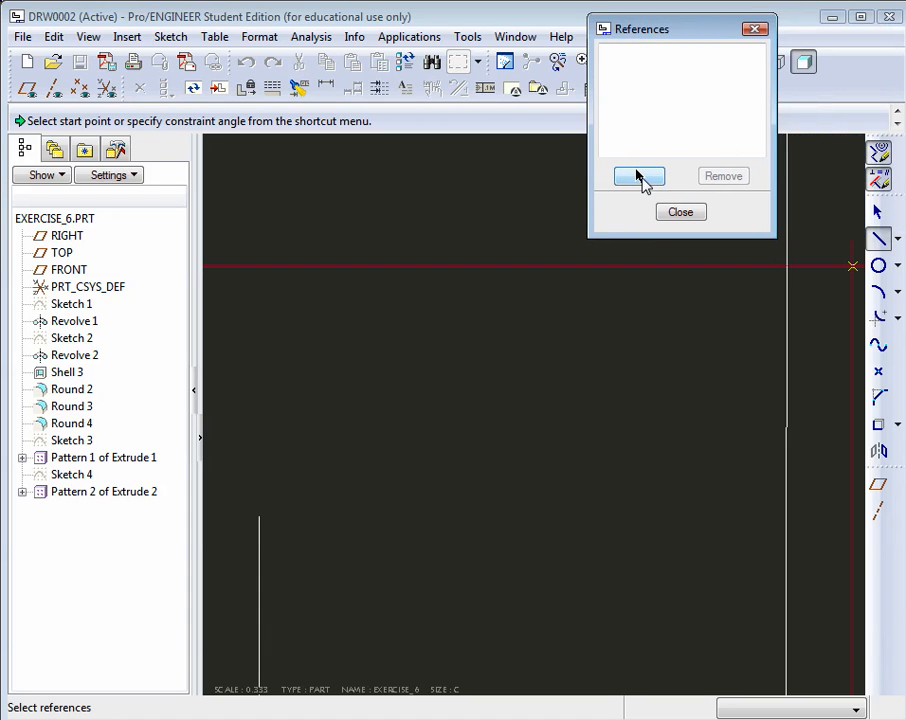
pyautogui.click(787, 485)
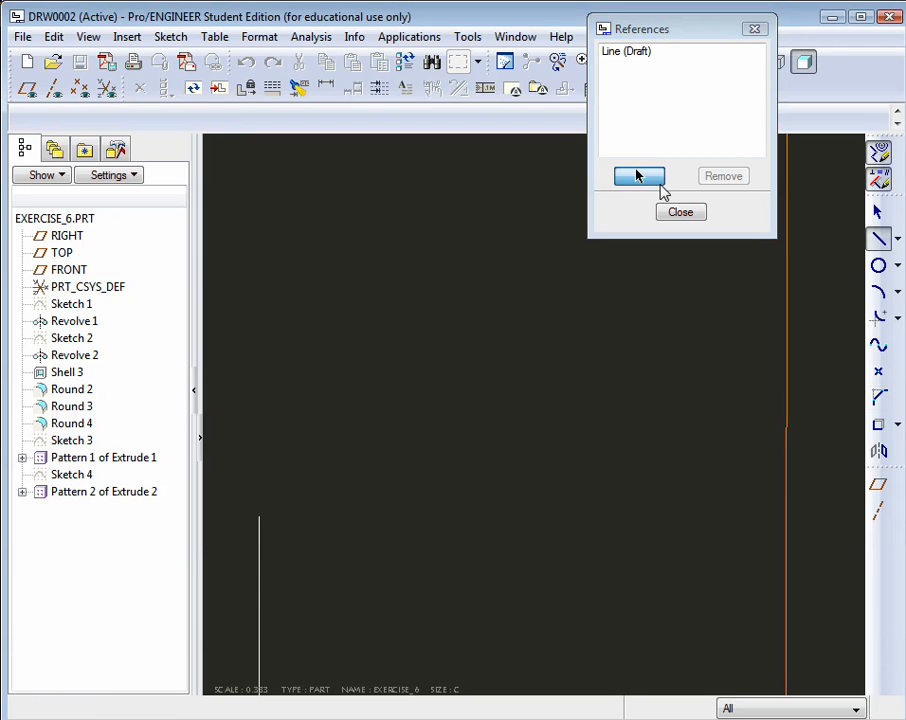
pyautogui.click(904, 500)
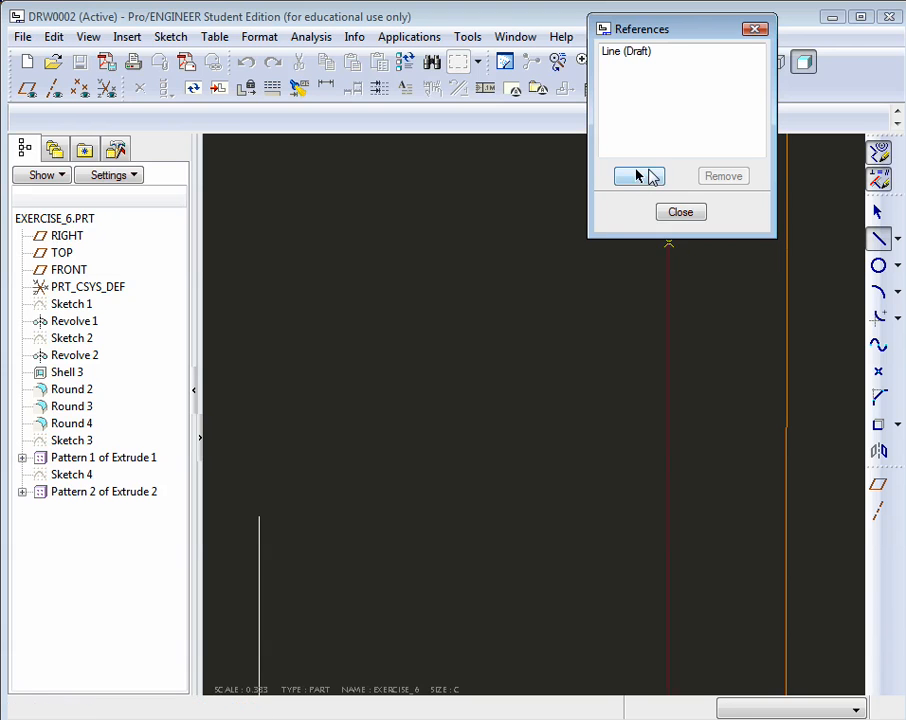
pyautogui.click(640, 176)
pyautogui.click(260, 522)
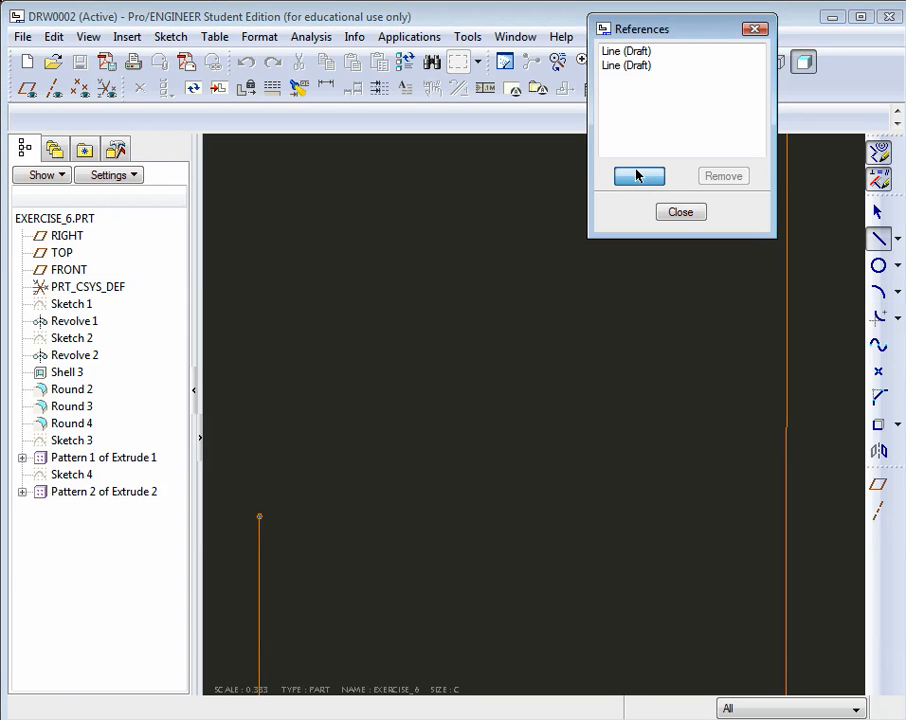
pyautogui.click(638, 176)
# - Draw the title block's top line, about 3.67 long, from the vertical line's upper end to the border's right edge
pyautogui.click(262, 520)
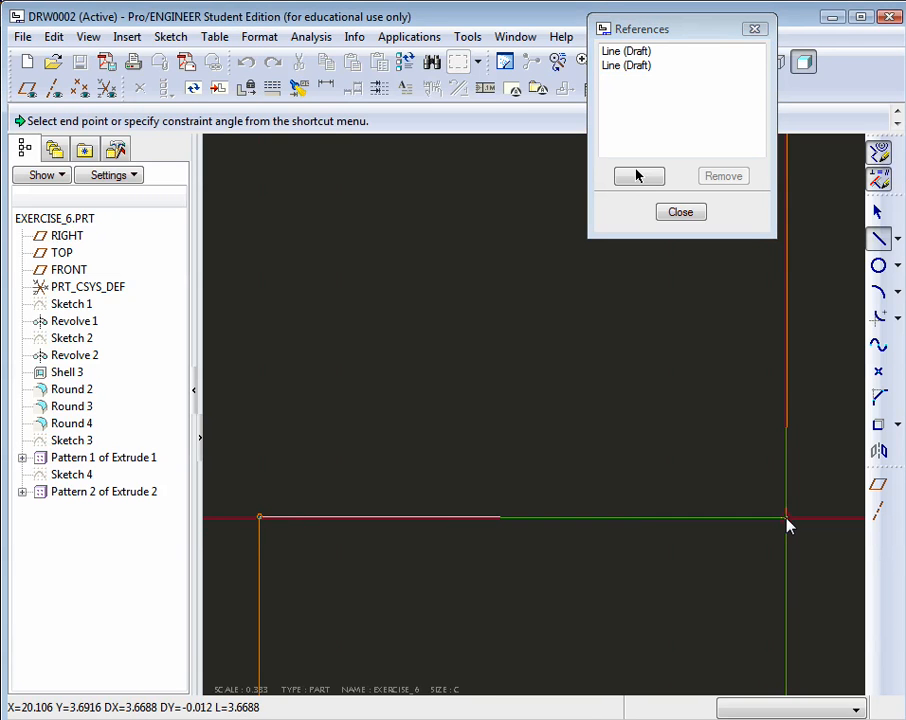
pyautogui.click(789, 526)
pyautogui.middleClick(674, 621)
pyautogui.scroll(-1, 619, 600)
pyautogui.scroll(3, 619, 600)
pyautogui.scroll(2, 619, 600)
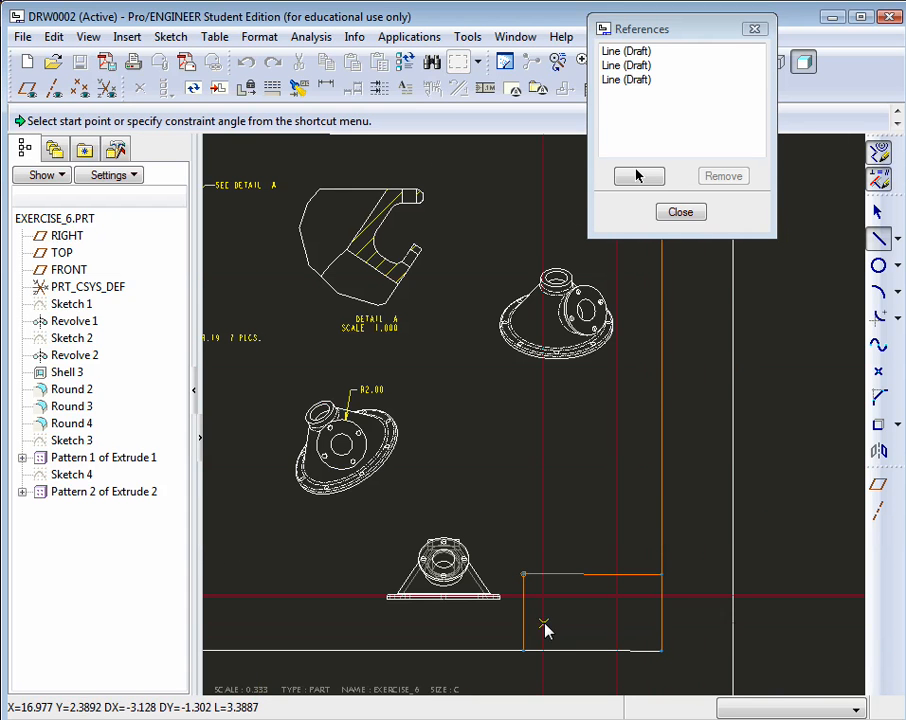
pyautogui.scroll(1, 627, 635)
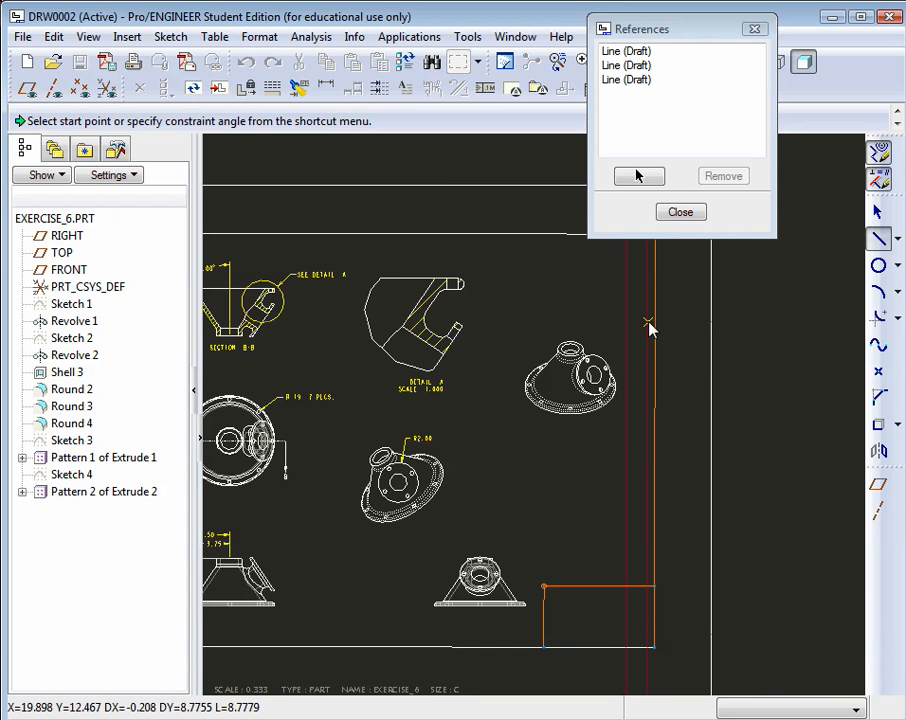
pyautogui.click(681, 213)
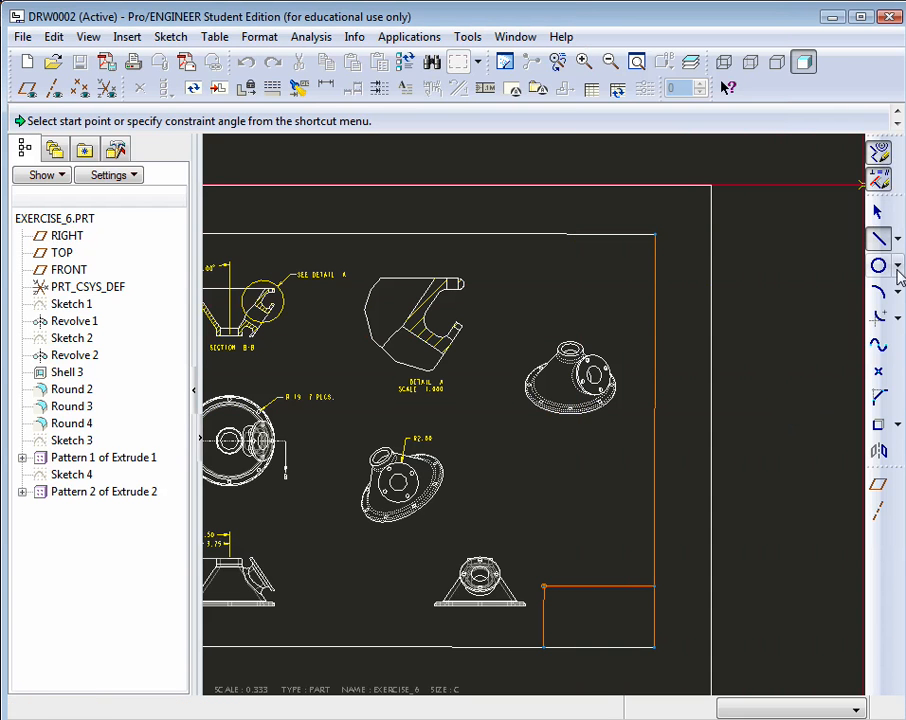
pyautogui.click(878, 211)
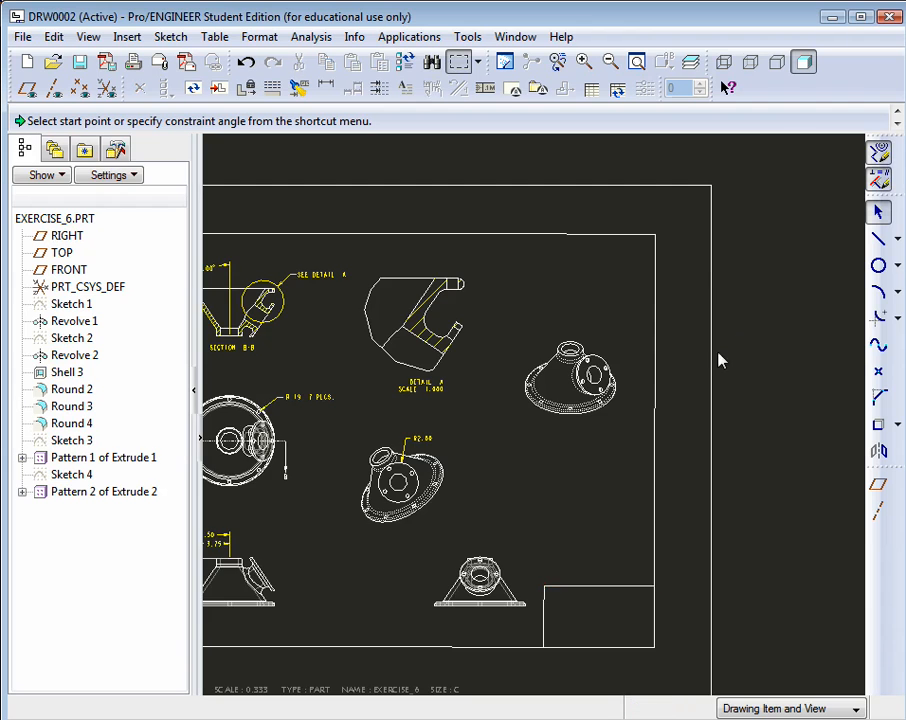
# - Create a horizontal note without leader inside the title block containing the drafter's surname
pyautogui.scroll(-3, 720, 360)
pyautogui.scroll(1, 605, 360)
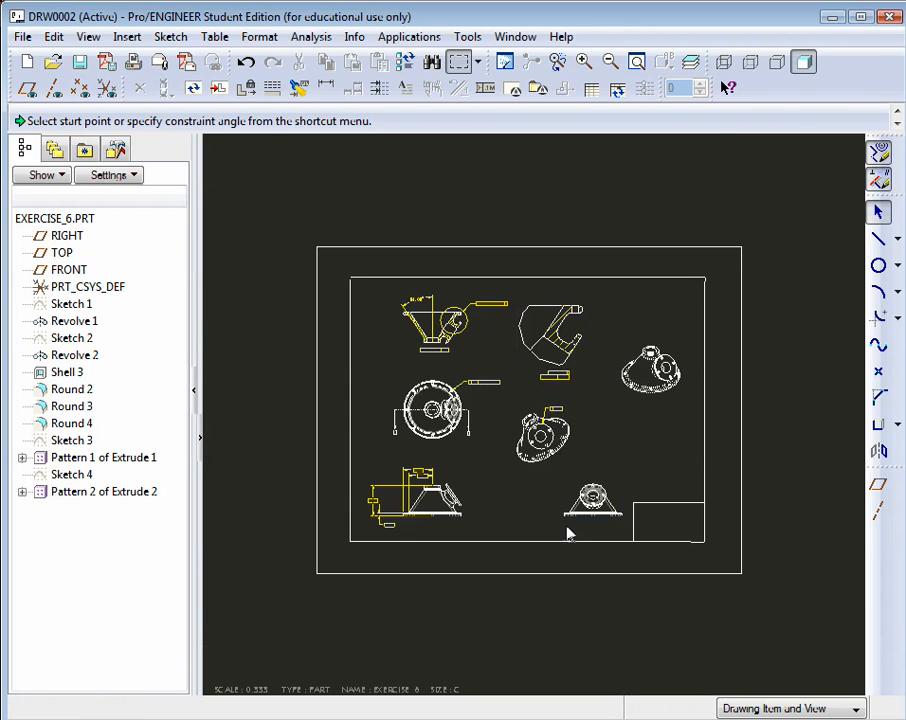
pyautogui.scroll(5, 620, 520)
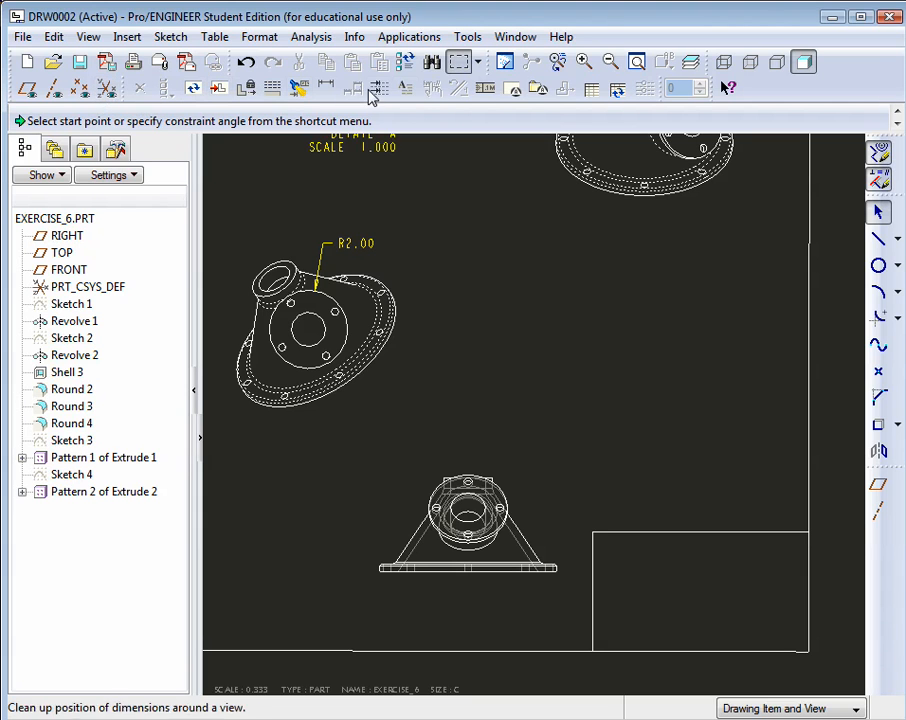
pyautogui.click(406, 90)
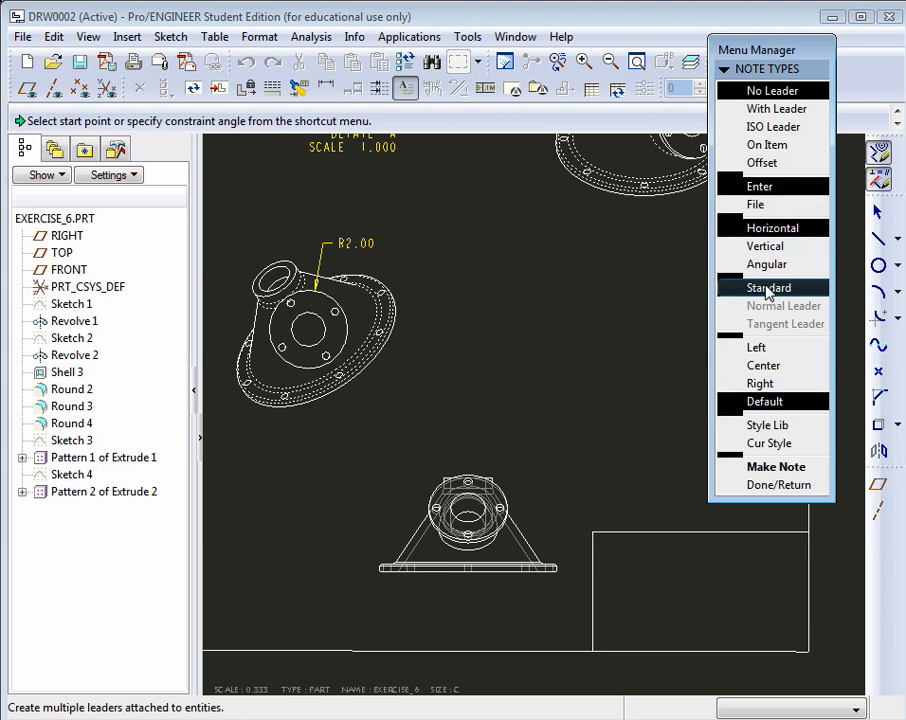
pyautogui.click(776, 467)
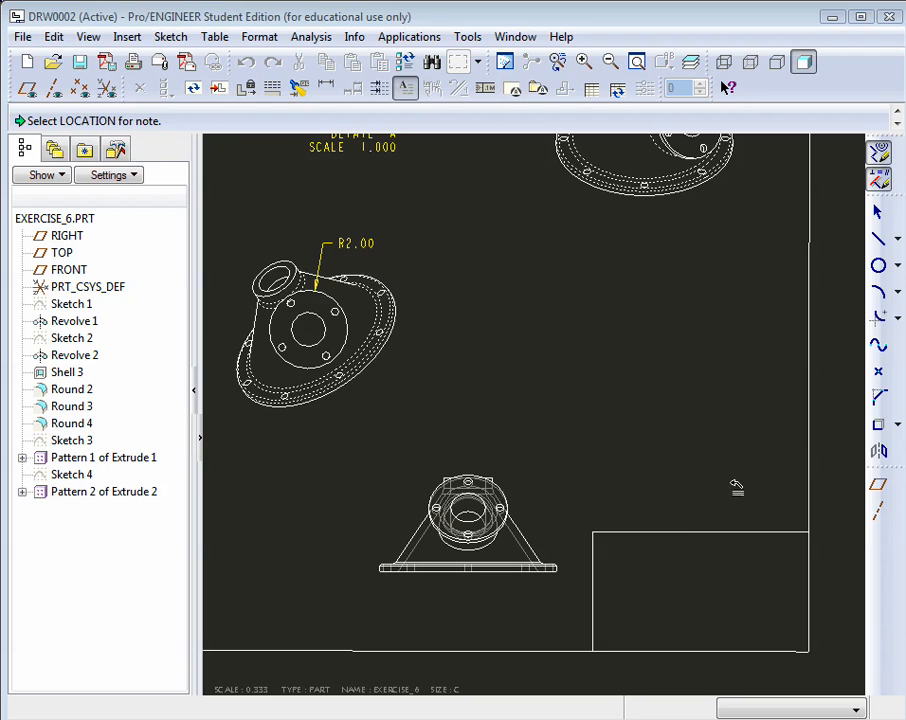
pyautogui.click(644, 571)
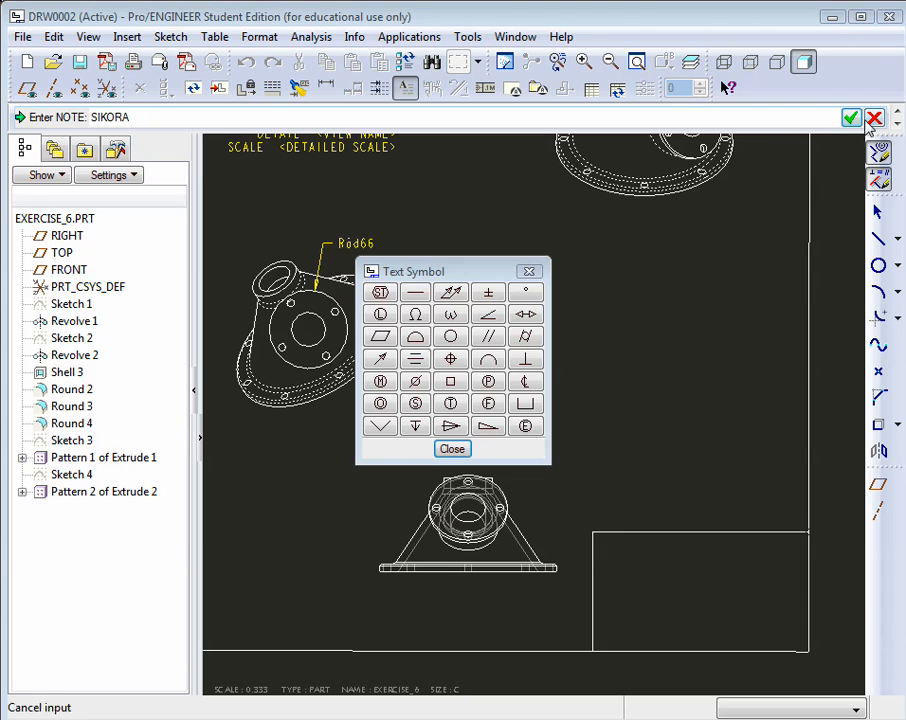
pyautogui.press('Return')
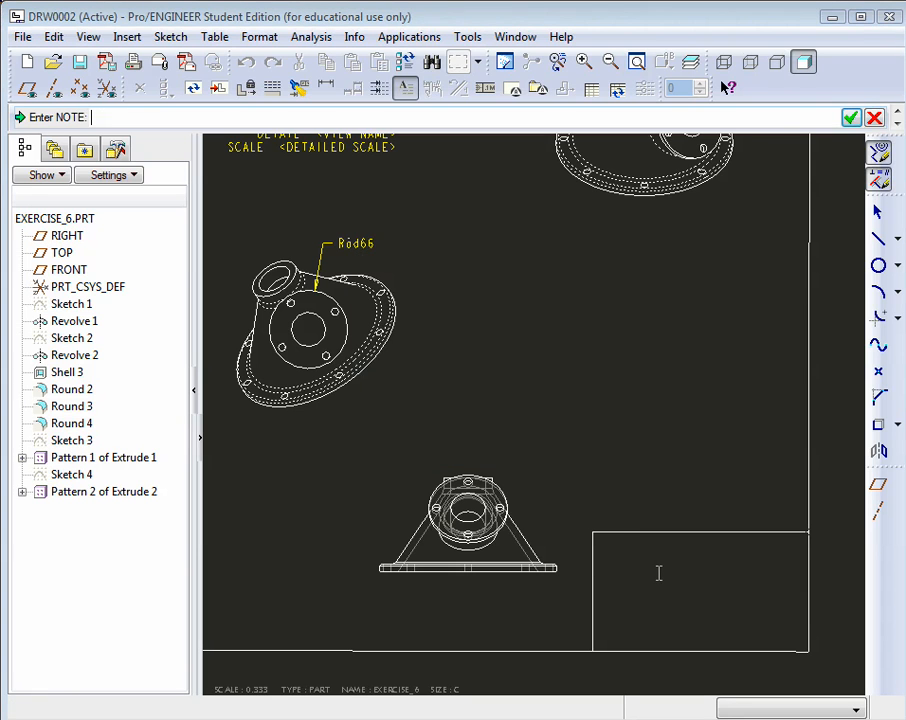
pyautogui.press('Return')
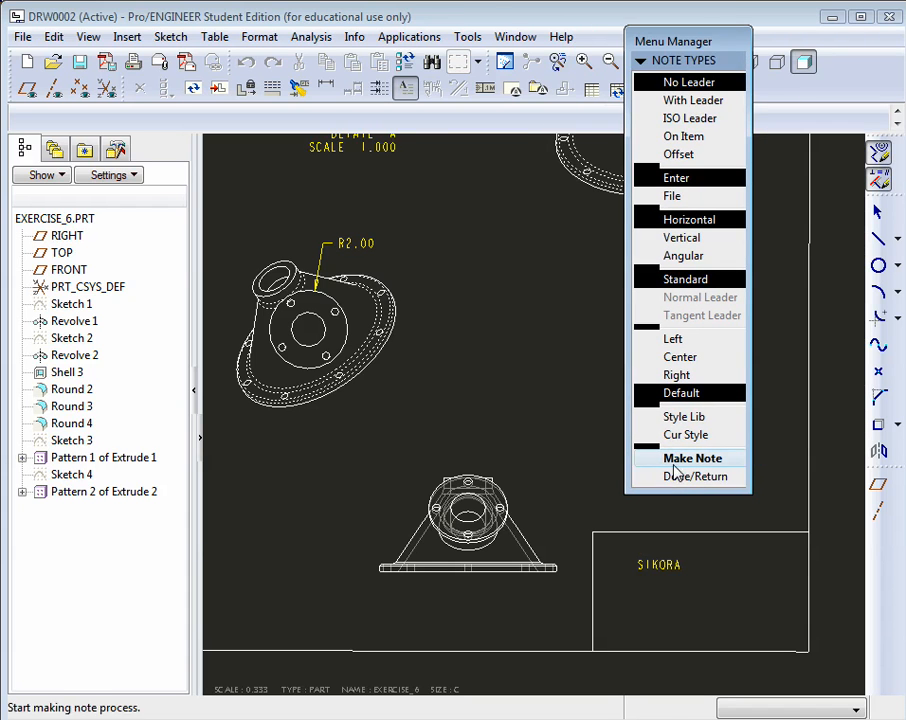
pyautogui.click(686, 473)
pyautogui.scroll(-1, 722, 475)
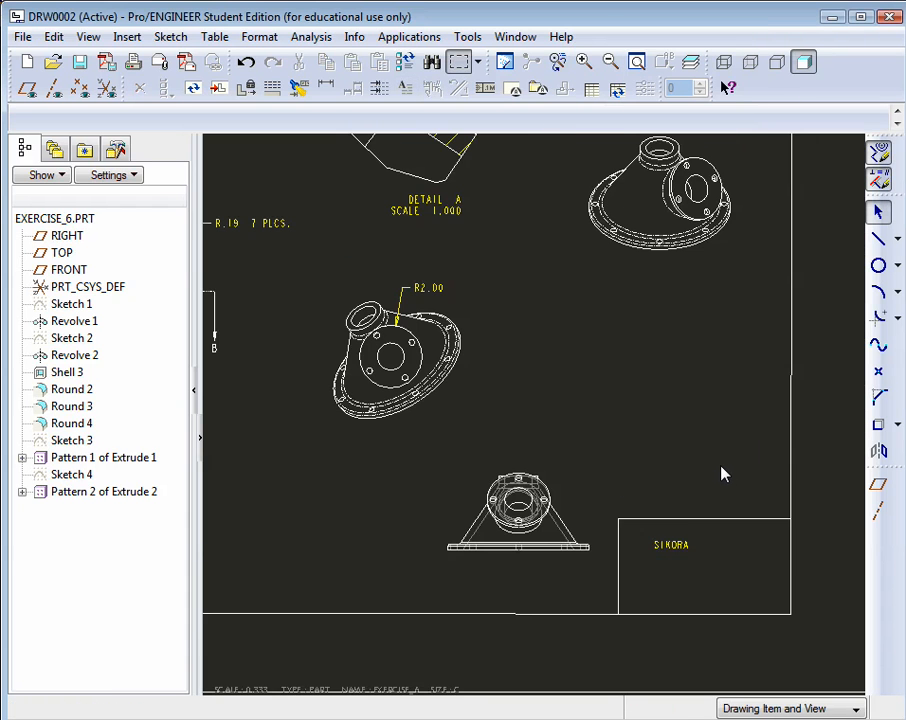
# - Move the surname note slightly upward within the title block, closer to its top line
pyautogui.moveTo(670, 545); pyautogui.dragTo(668, 535)
pyautogui.click(728, 492)
pyautogui.scroll(-3, 663, 417)
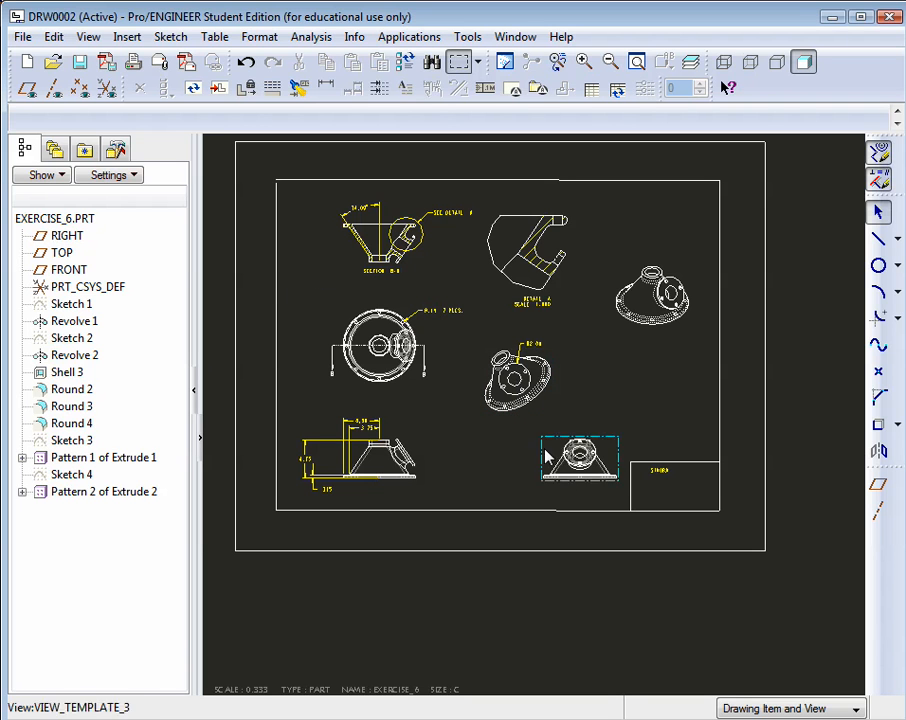
pyautogui.scroll(-1, 421, 360)
pyautogui.scroll(1, 361, 236)
pyautogui.scroll(1, 361, 236)
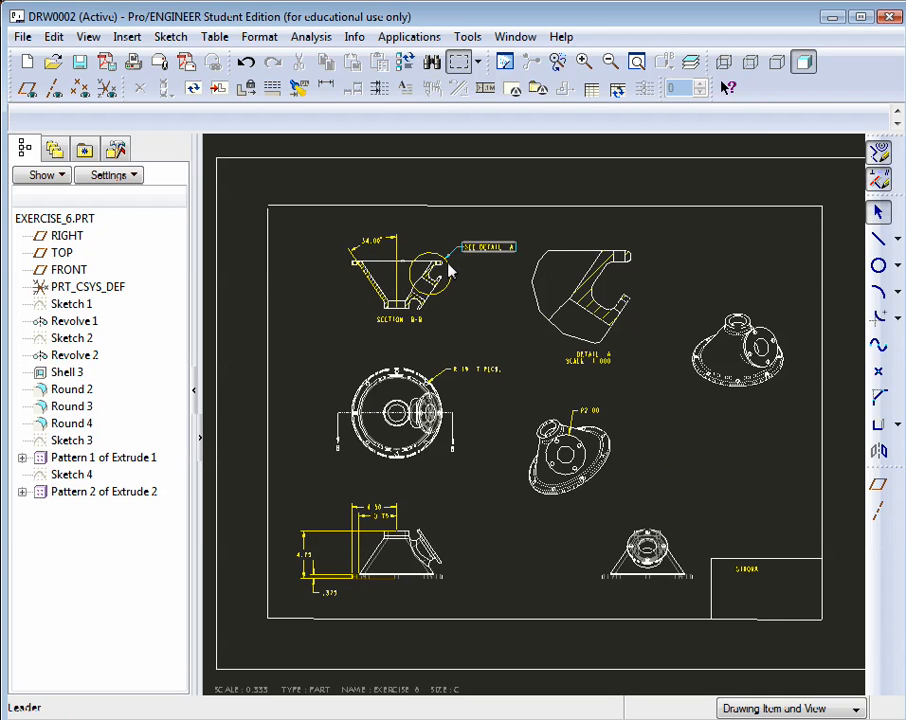